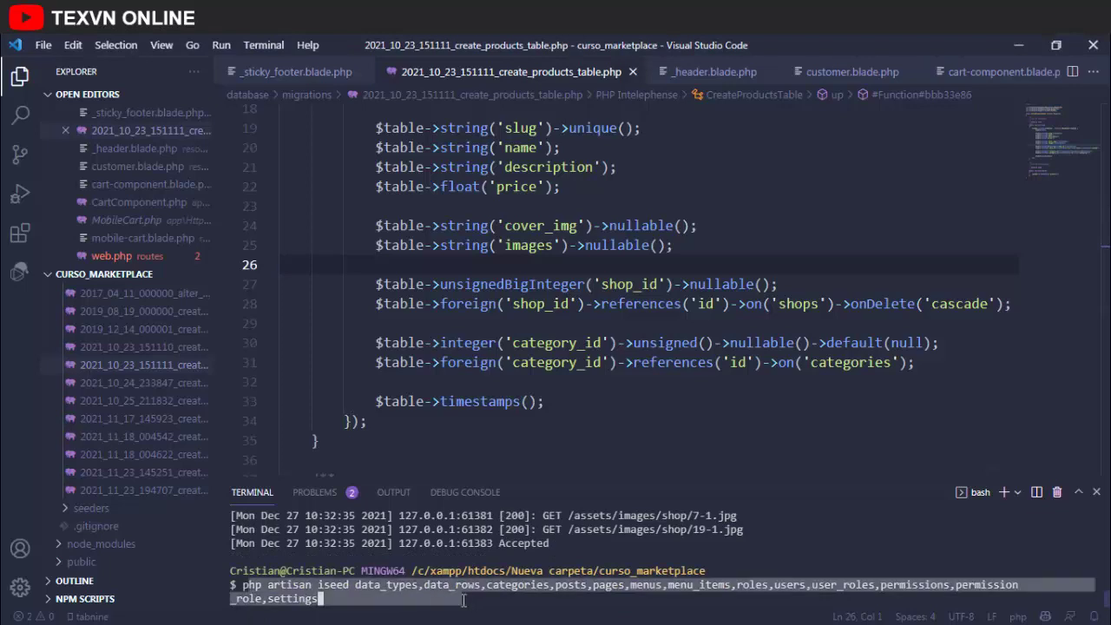
Run the prepared php artisan iseed command and answer y to override each existing table seeder file
key("Return")
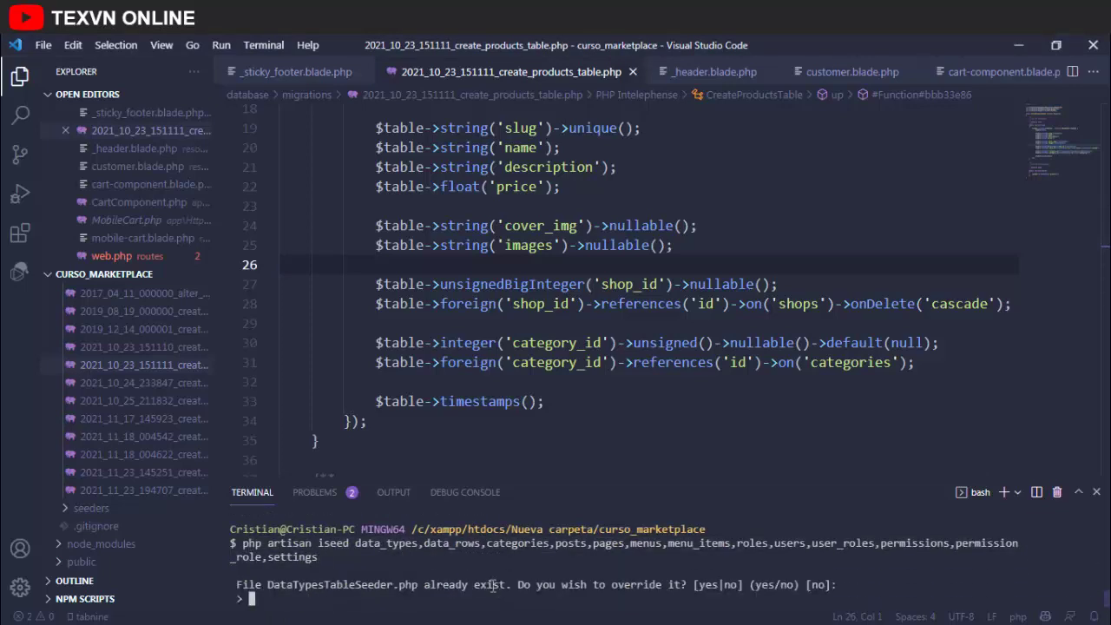
type("y")
key("Return")
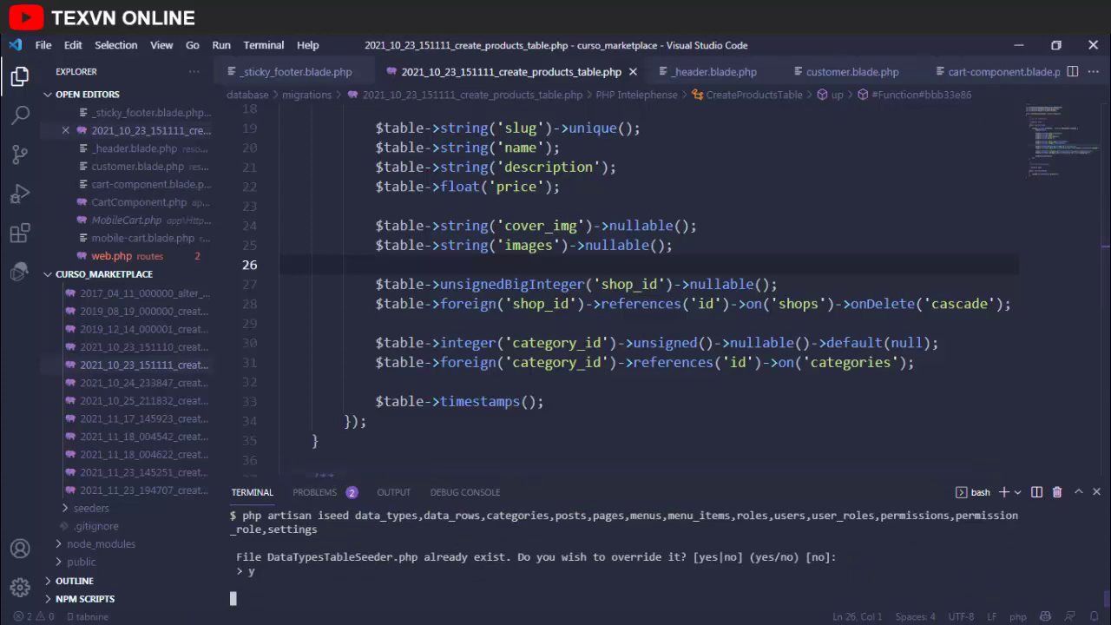
type("y")
key("Return")
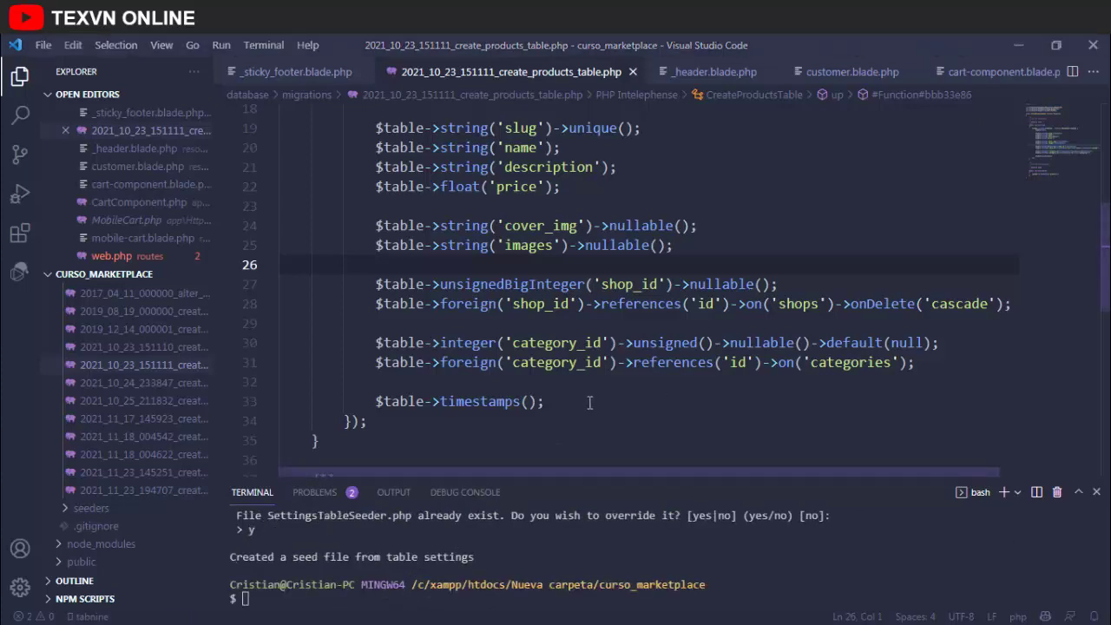
Open DatabaseSeeder.php from the database seeders folder in the editor
left_click(541, 395)
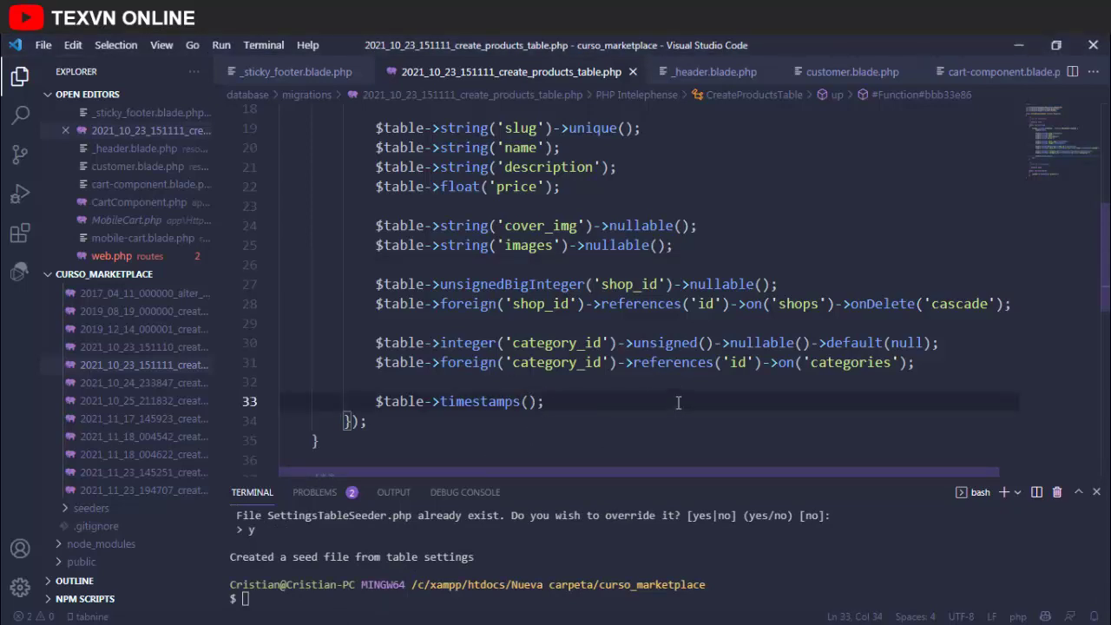
key("ctrl+p")
type("data")
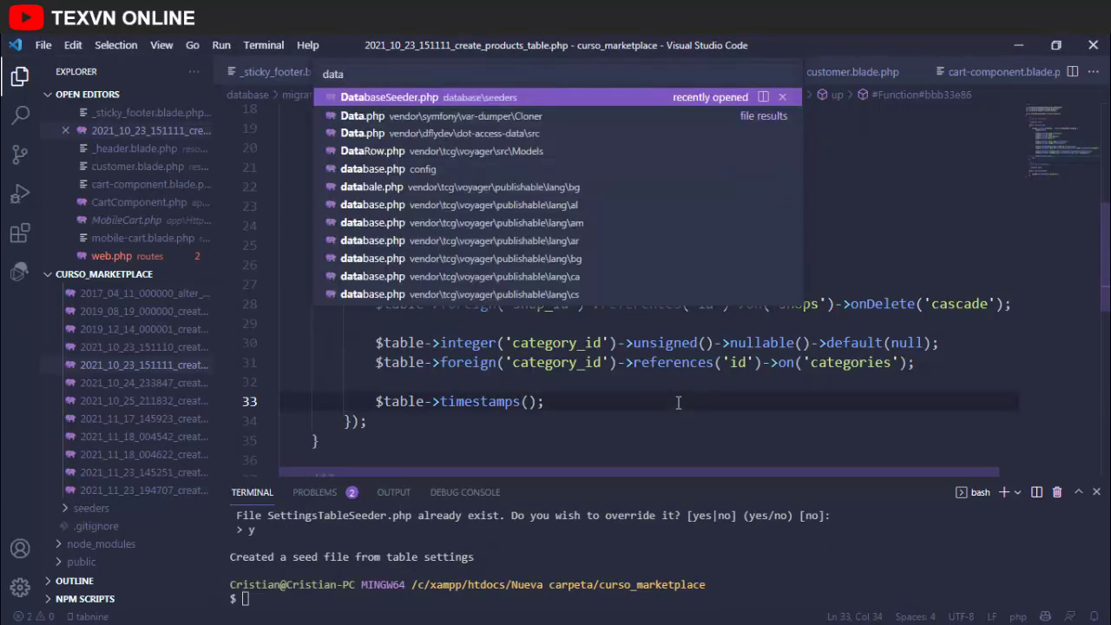
key("Return")
Delete the ProductSeeder call from the end of the run function in DatabaseSeeder.php and save the file
scroll(646, 373, "down", 2)
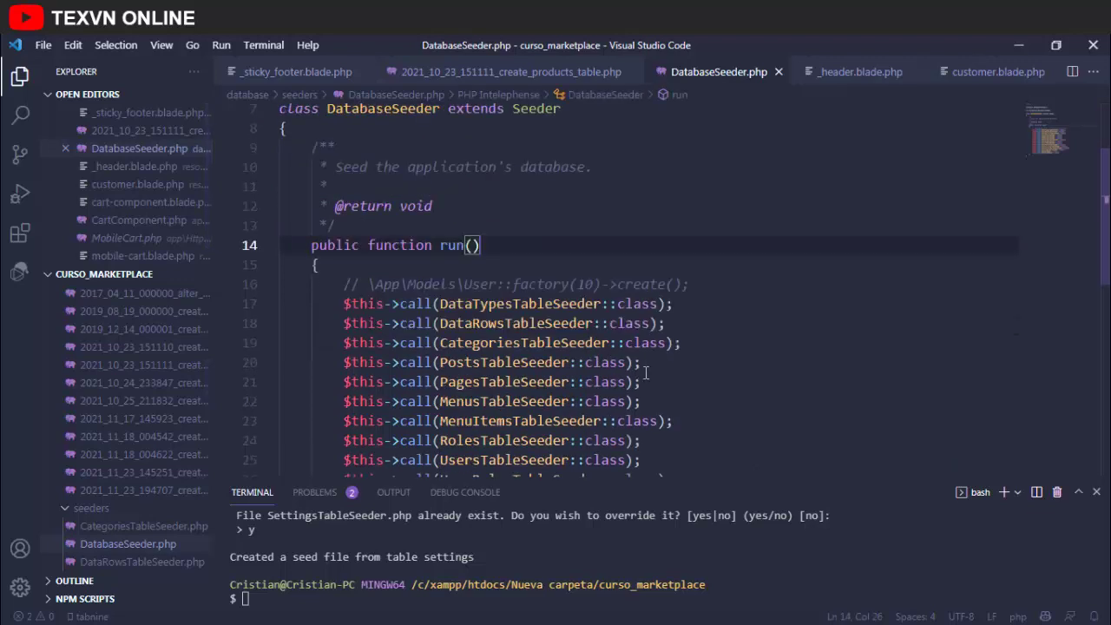
scroll(646, 373, "down", 3)
scroll(536, 402, "down", 3)
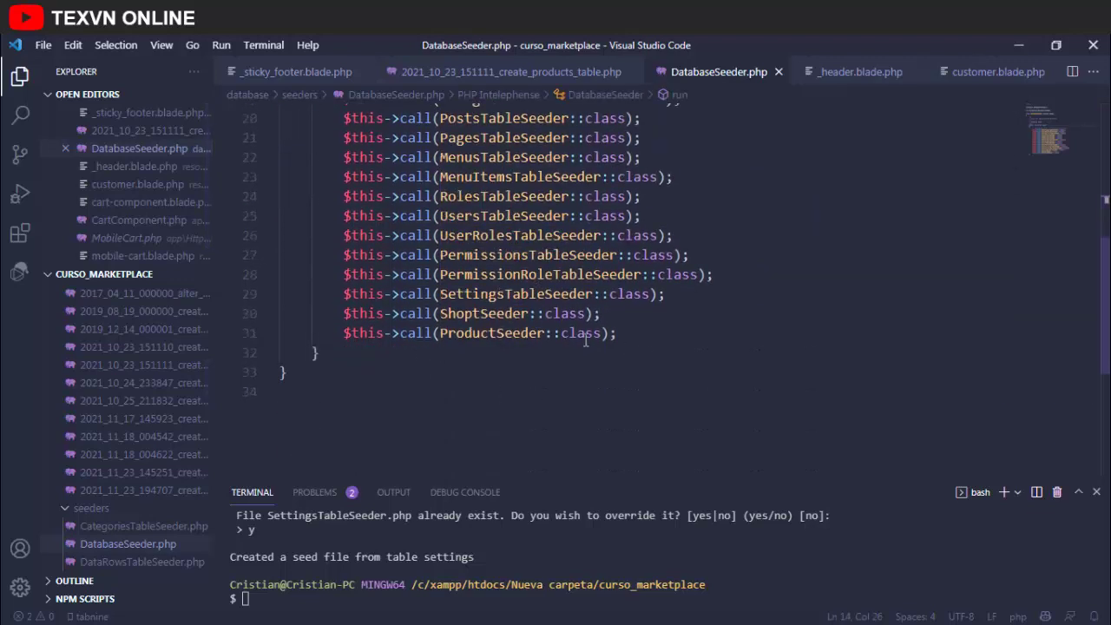
left_click(659, 335)
left_click(662, 320, "shift")
key("BackSpace")
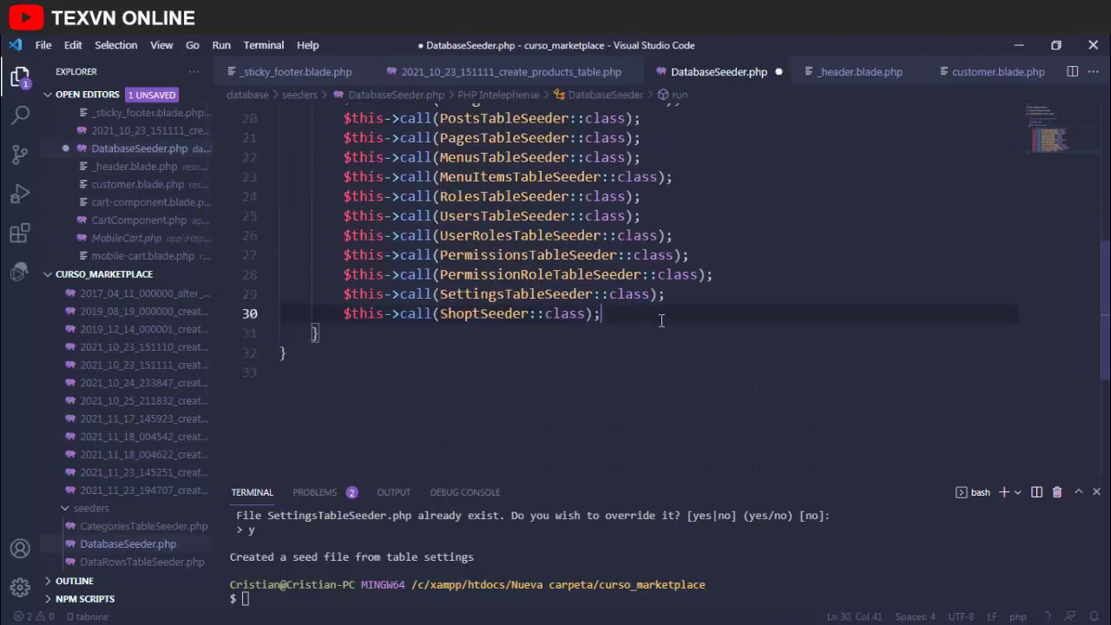
key("ctrl+s")
left_click(719, 333)
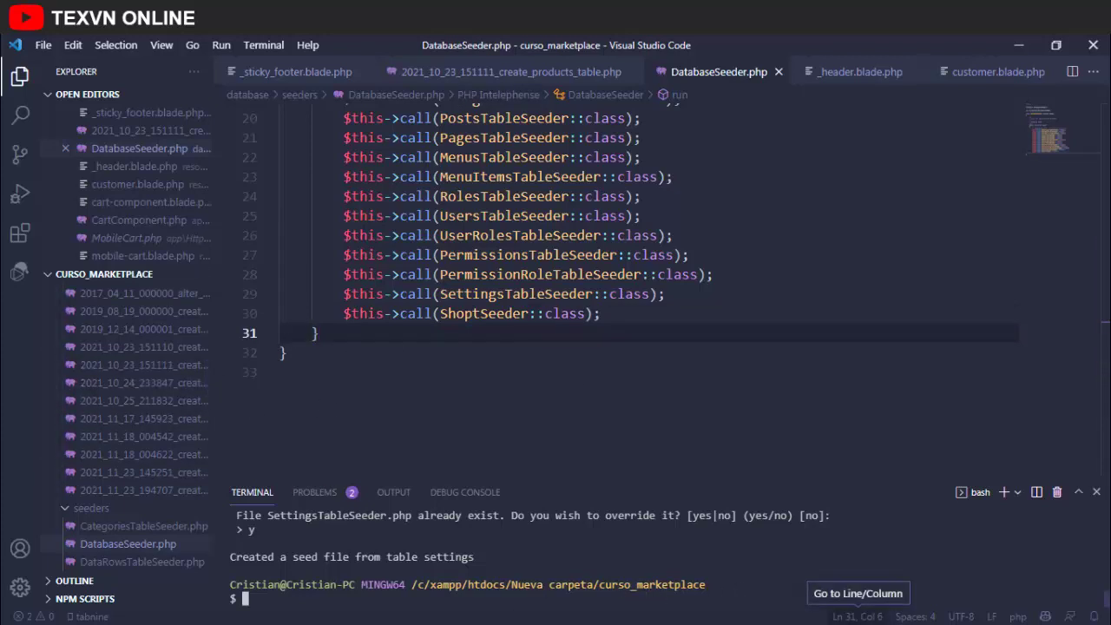
Rebuild the database with php artisan migrate:refresh --seed, and start the Laravel development server with php artisan serv
type("artisan migrate:refresh -")
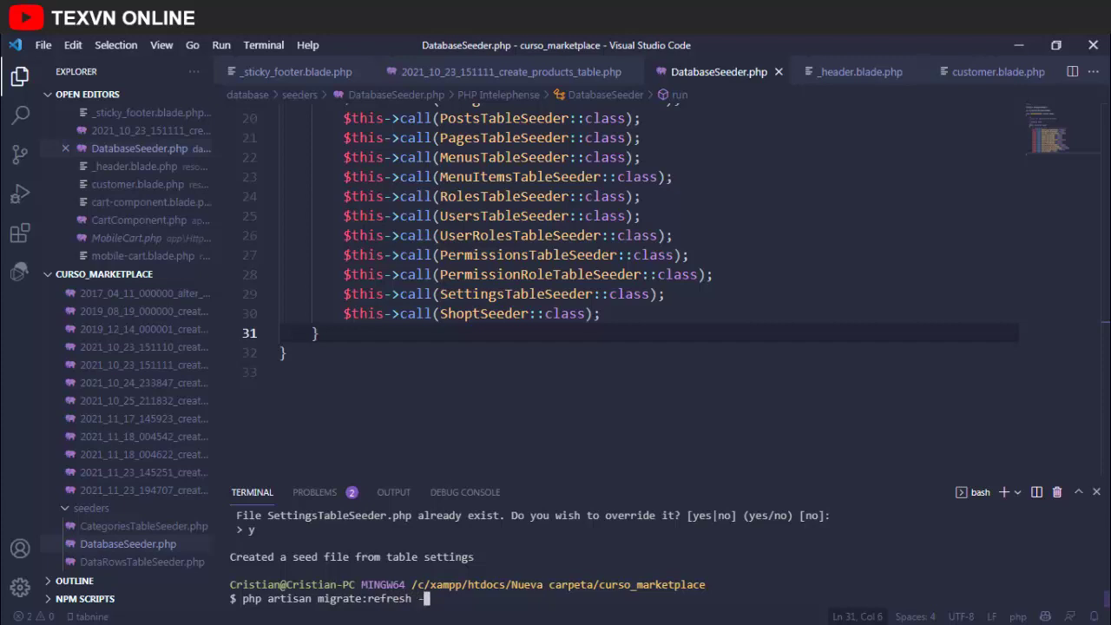
type("-seed")
key("Return")
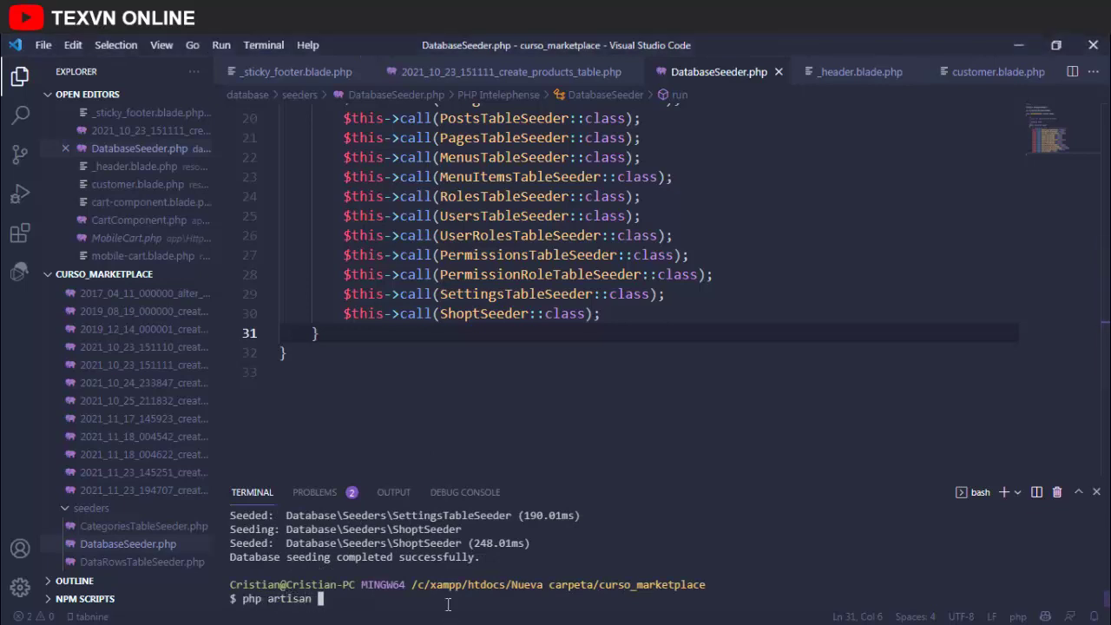
type("v")
key("Return")
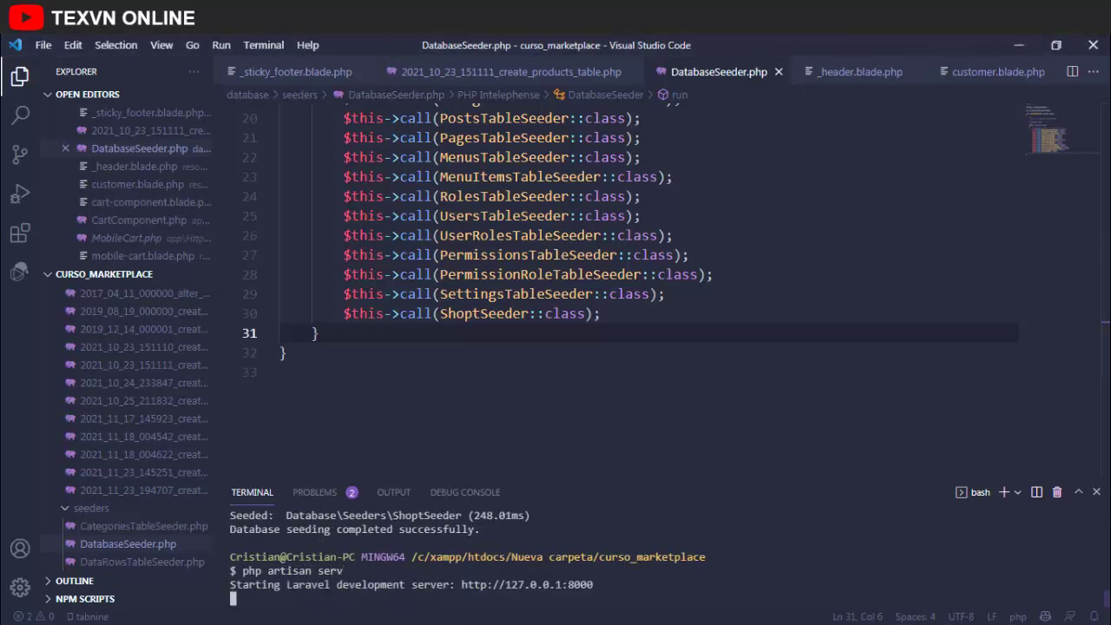
Switch to the browser and load the Voyager admin dashboard at 127.0.0.1:8000/admin in the shop page's tab
key("alt+Tab")
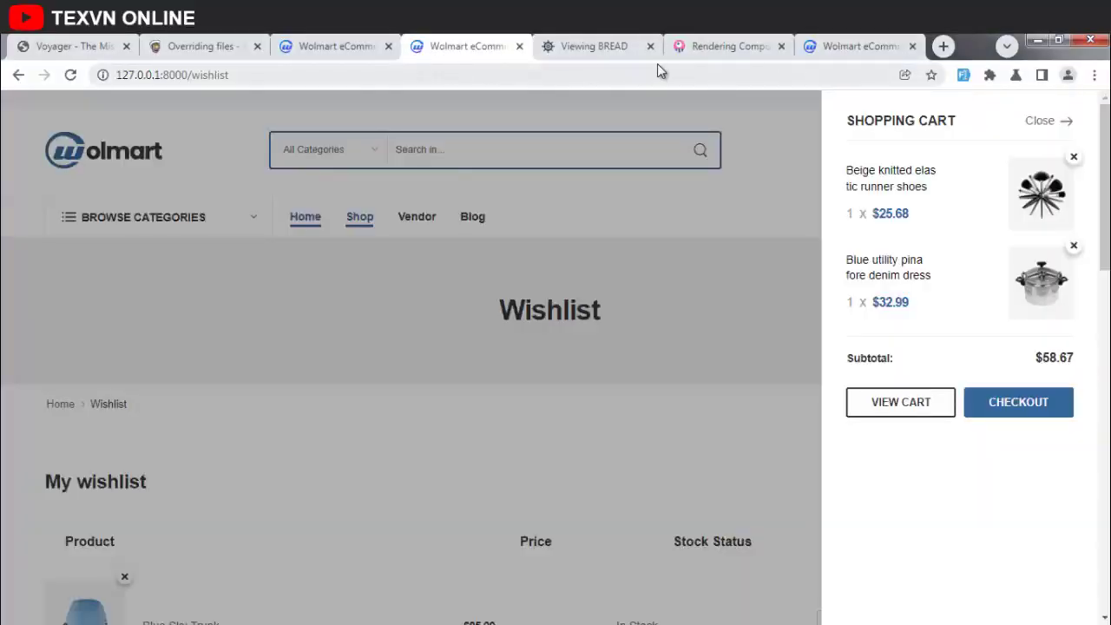
left_click(458, 75)
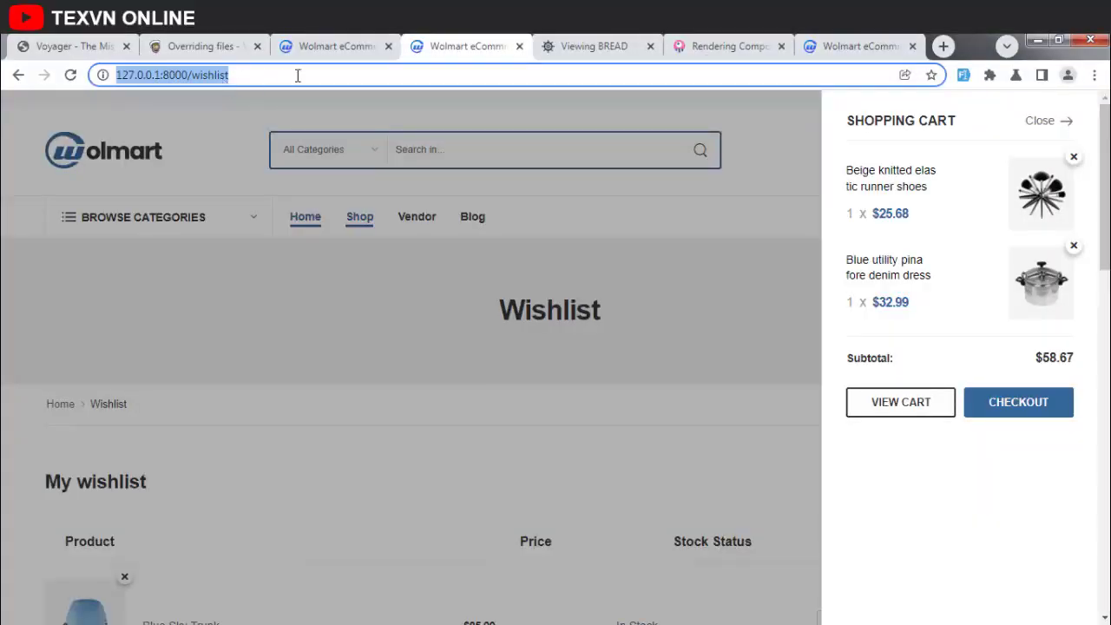
left_click(565, 46)
left_click(322, 46)
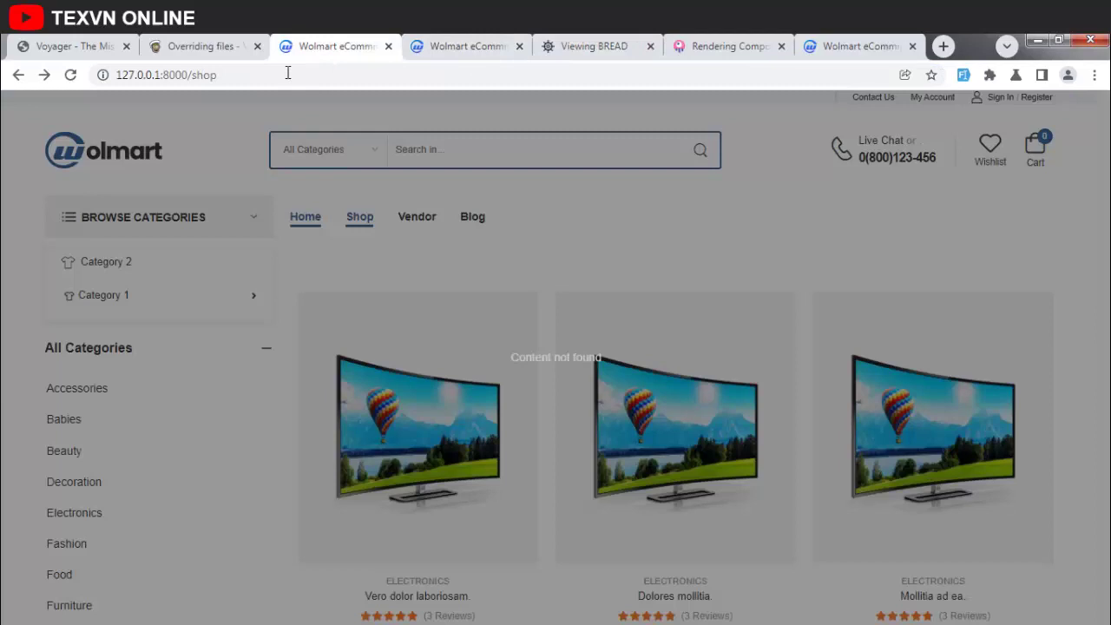
left_click(224, 74)
double_click(206, 75)
type("admin")
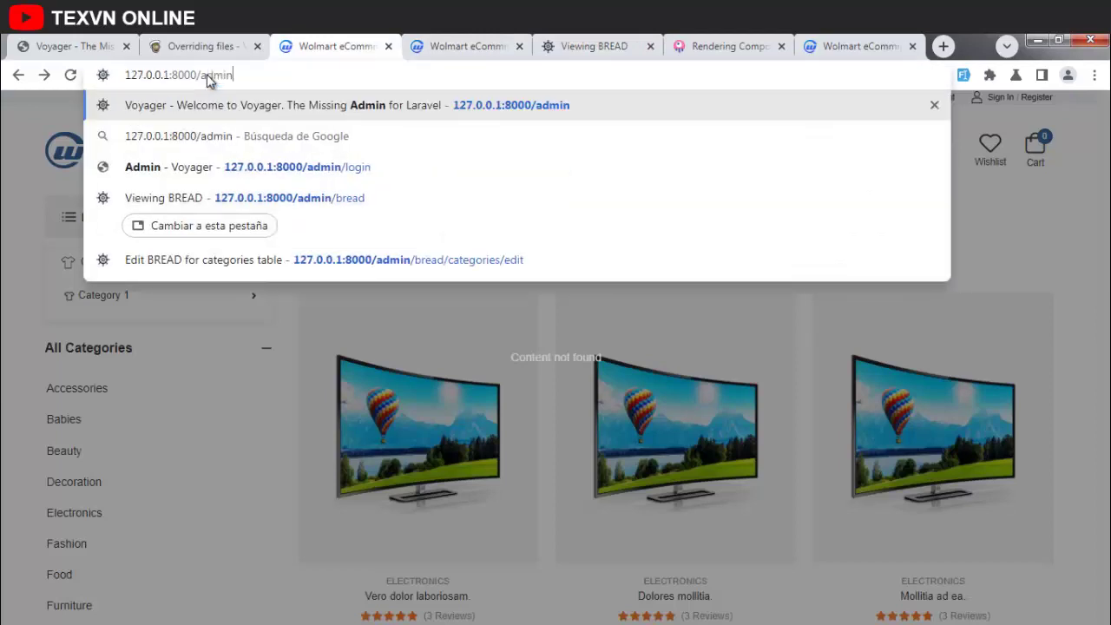
key("Return")
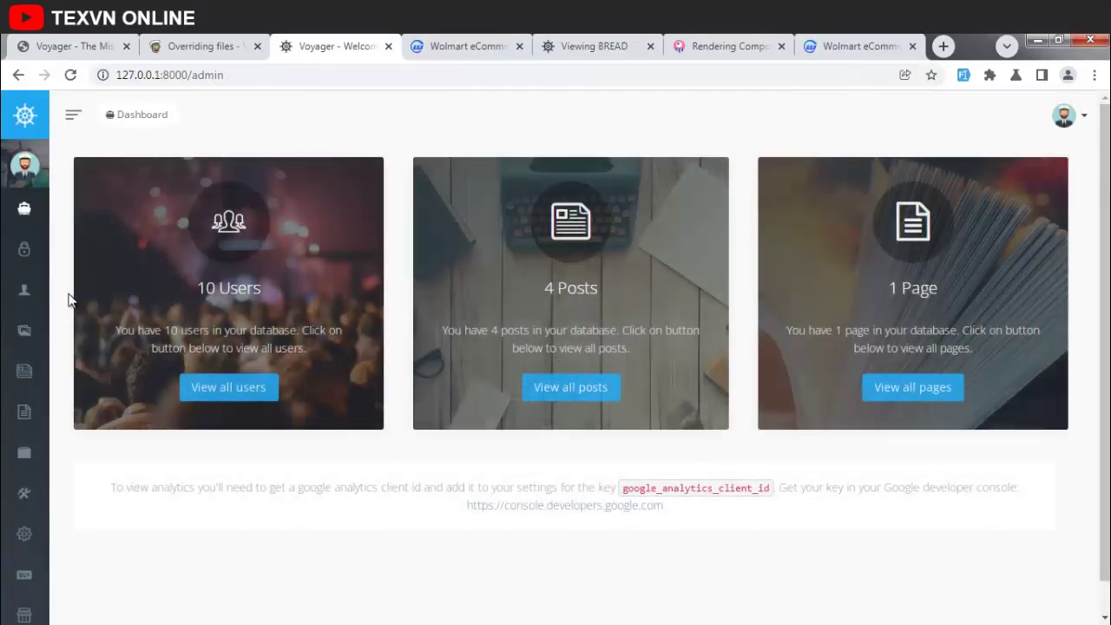
Open Voyager's BREAD tool listing the database tables
mouse_move(23, 360)
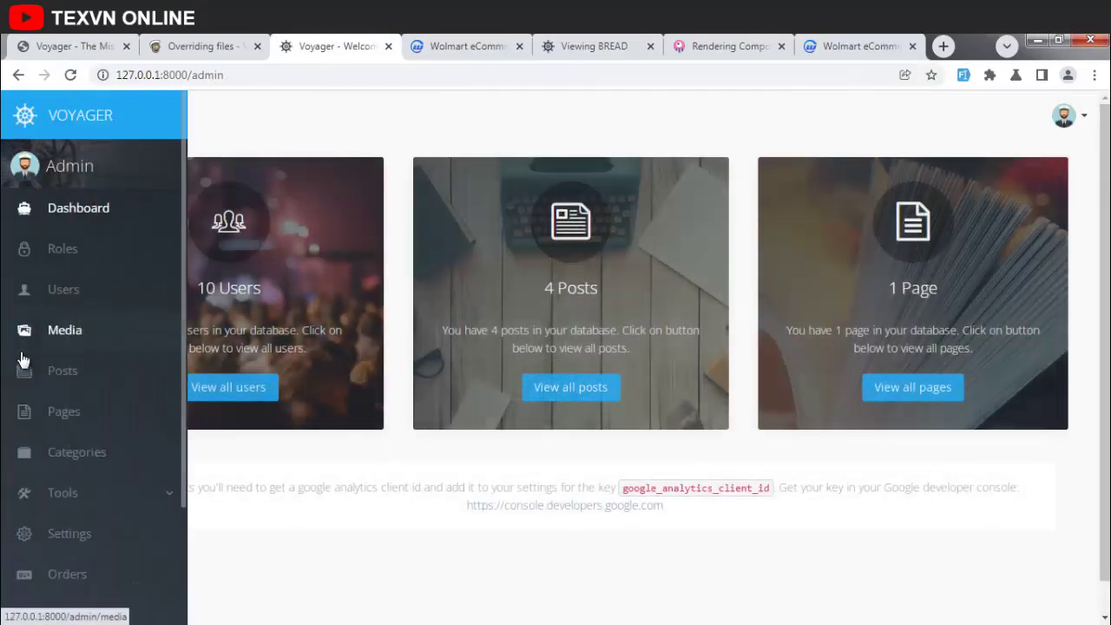
scroll(34, 416, "down", 3)
left_click(99, 349)
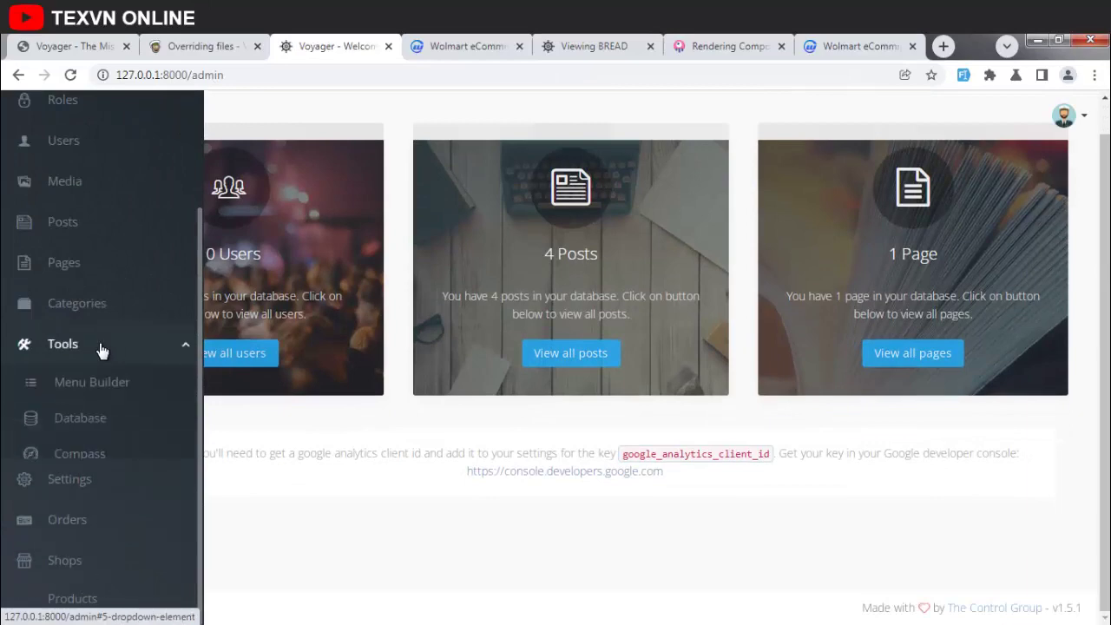
left_click(104, 491)
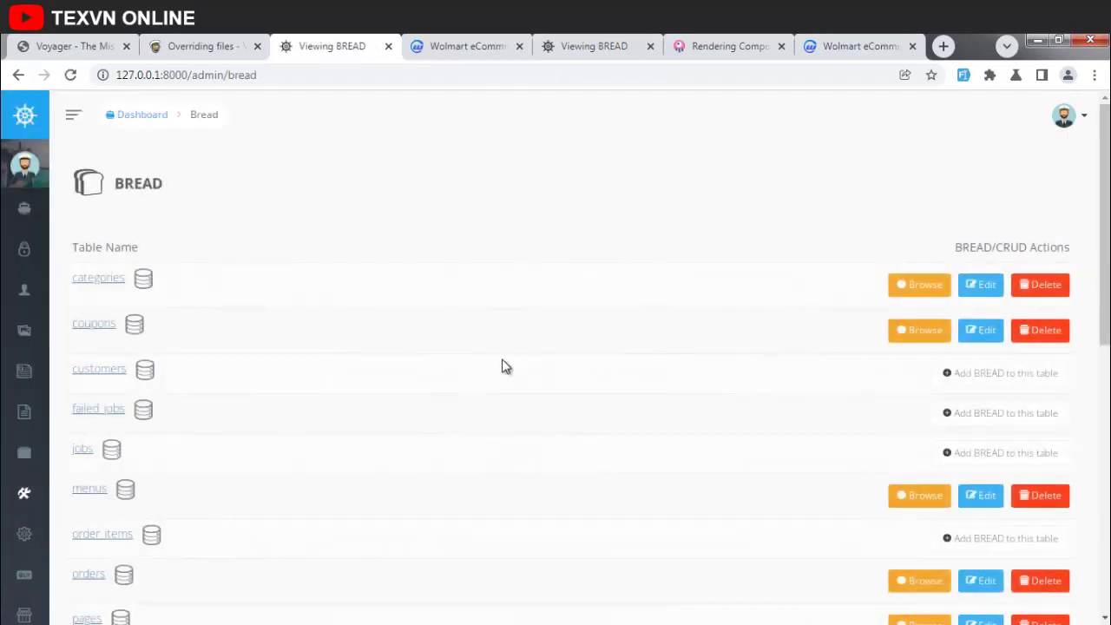
Open the BREAD configuration of the products table for editing
scroll(335, 314, "down", 3)
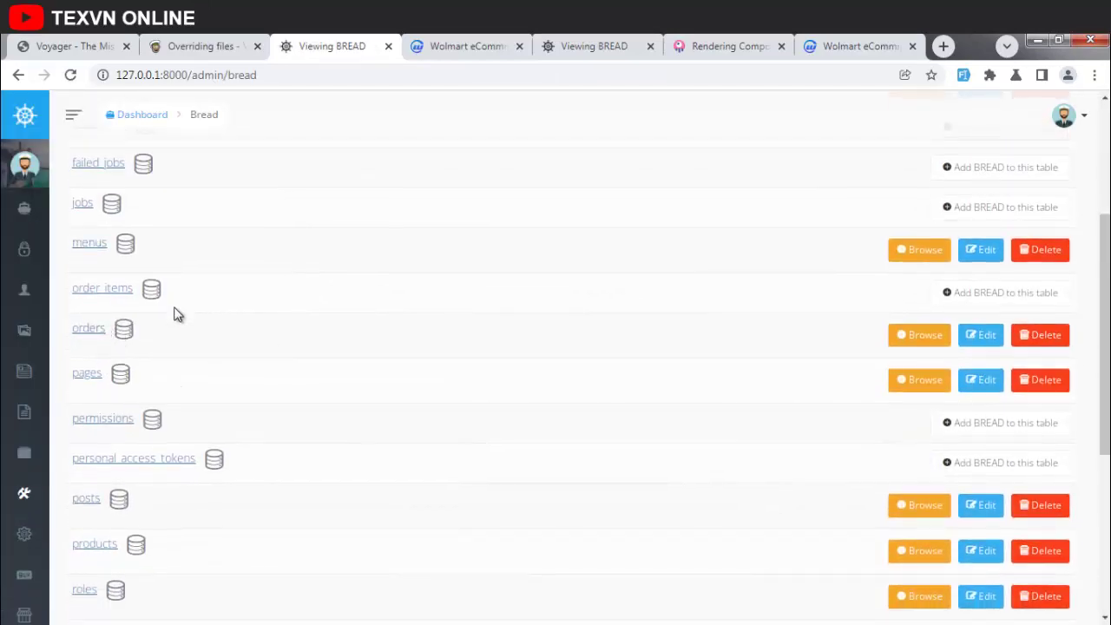
scroll(102, 410, "down", 2)
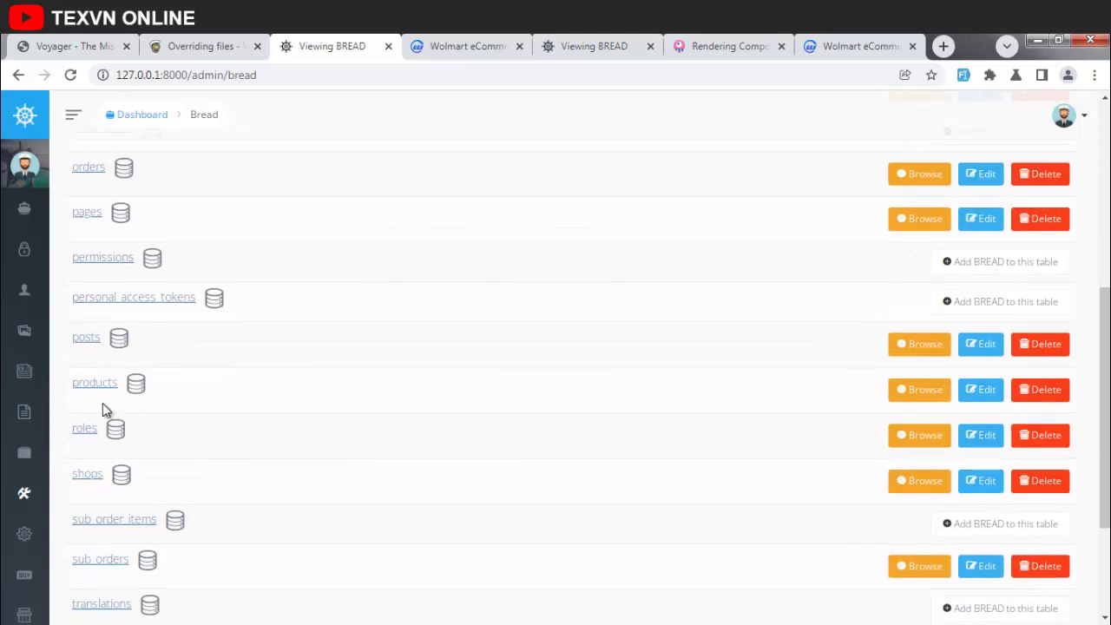
left_click(964, 392)
Examine the products table's BREAD settings and the input types of its shop_id, name, category_id and description rows
scroll(486, 267, "down", 2)
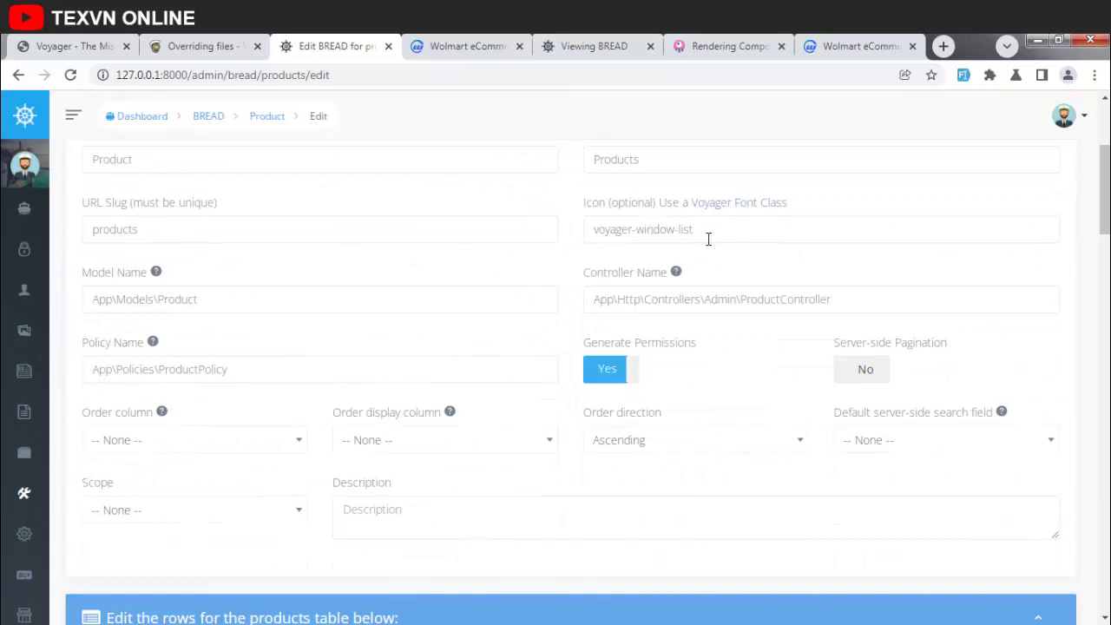
scroll(533, 272, "down", 7)
scroll(461, 298, "down", 1)
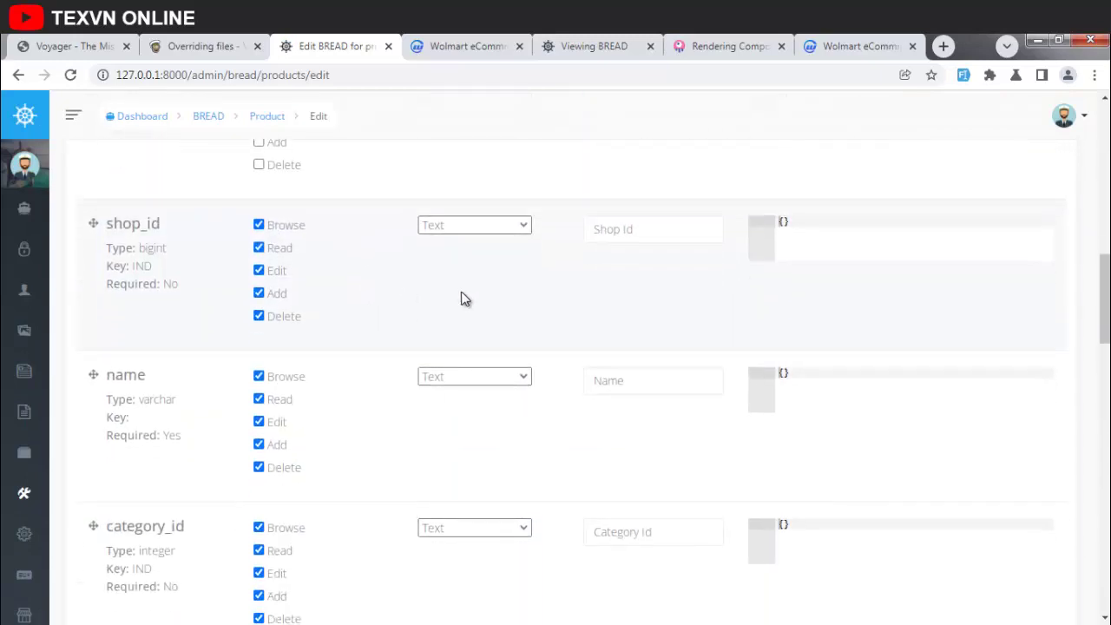
scroll(486, 287, "down", 2)
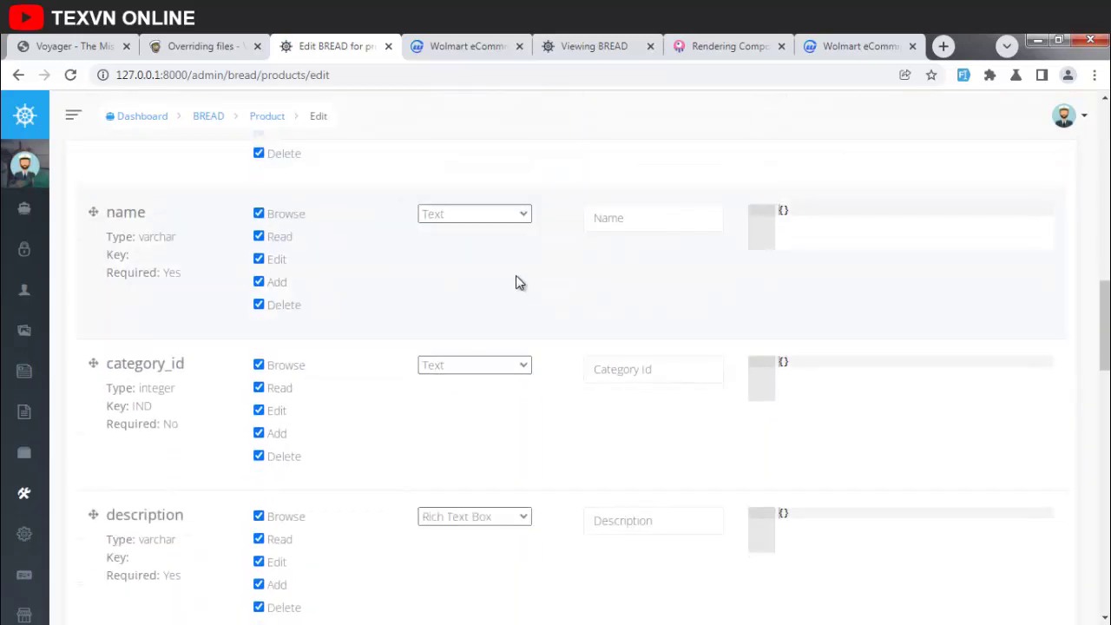
scroll(607, 280, "up", 3)
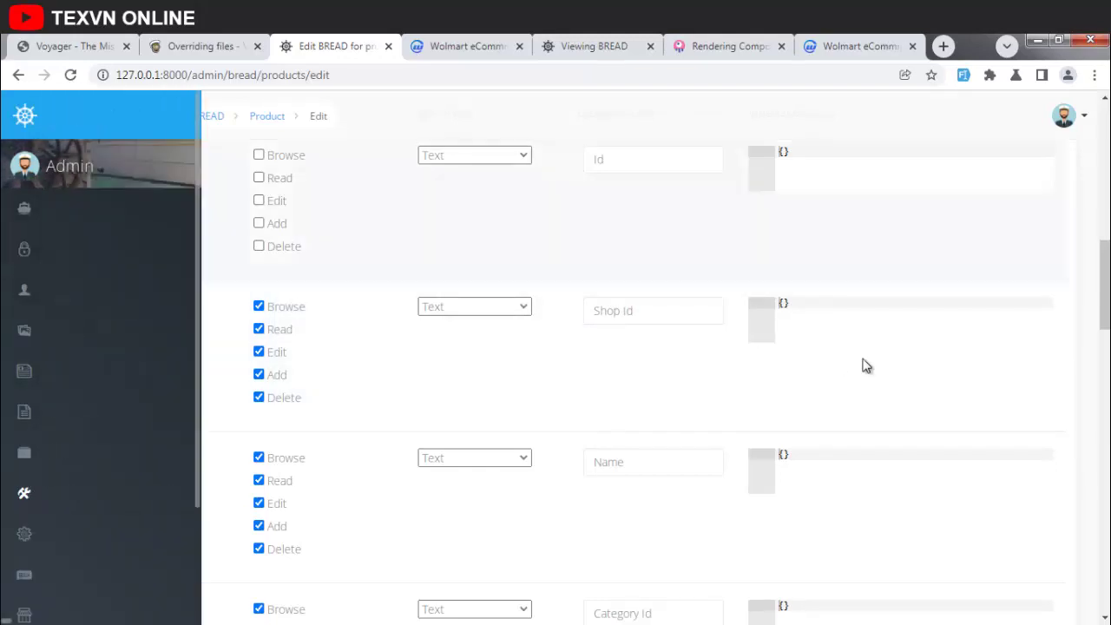
scroll(441, 351, "down", 2)
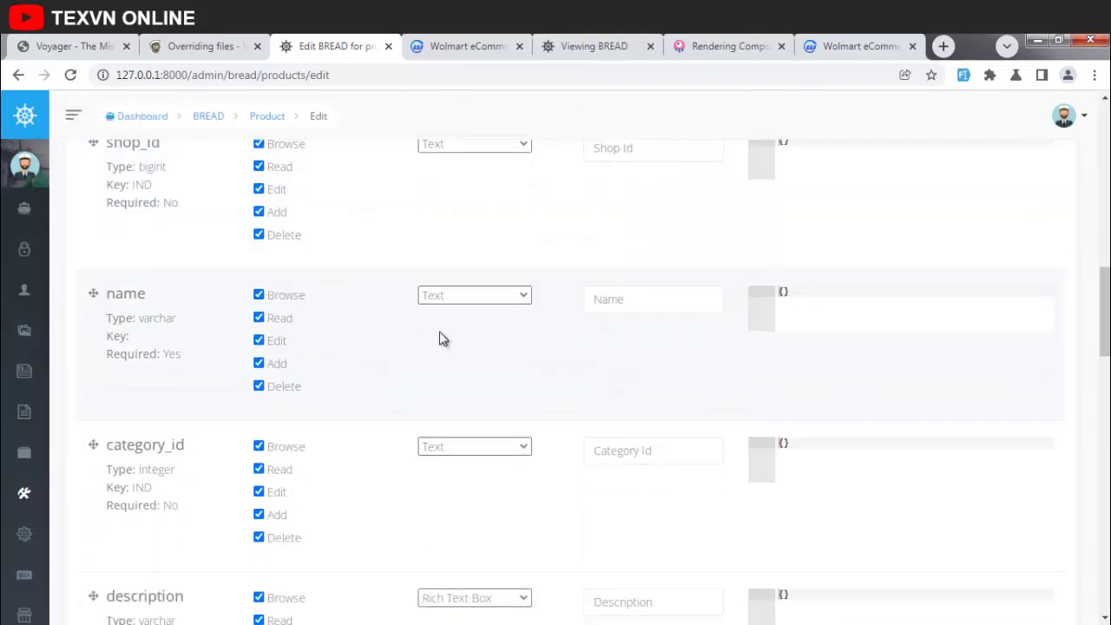
left_click(498, 300)
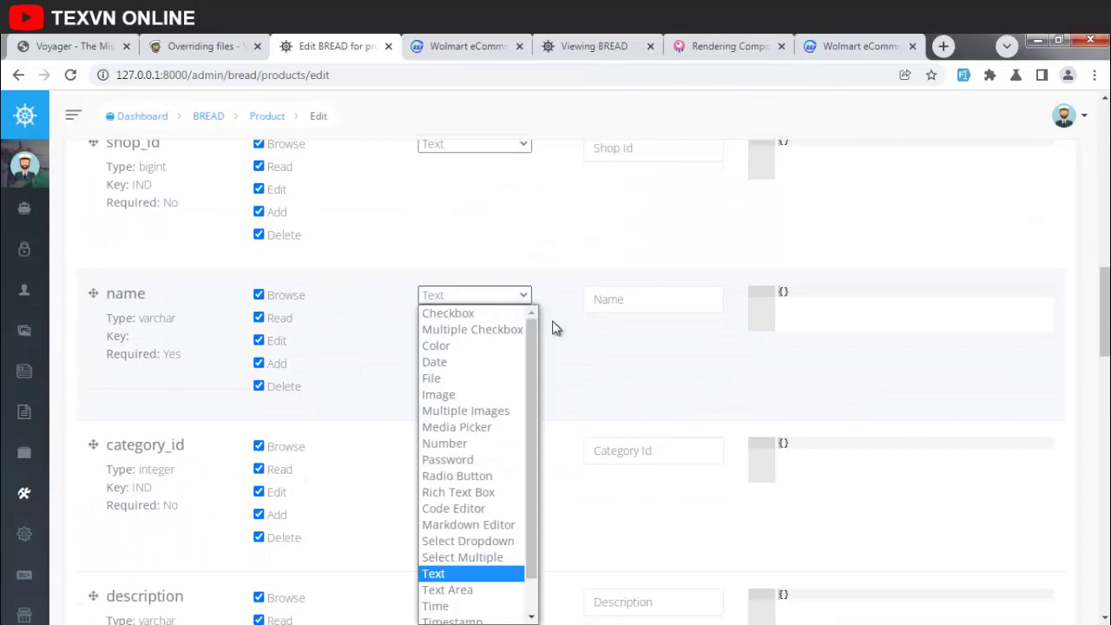
left_click(629, 361)
scroll(486, 371, "down", 2)
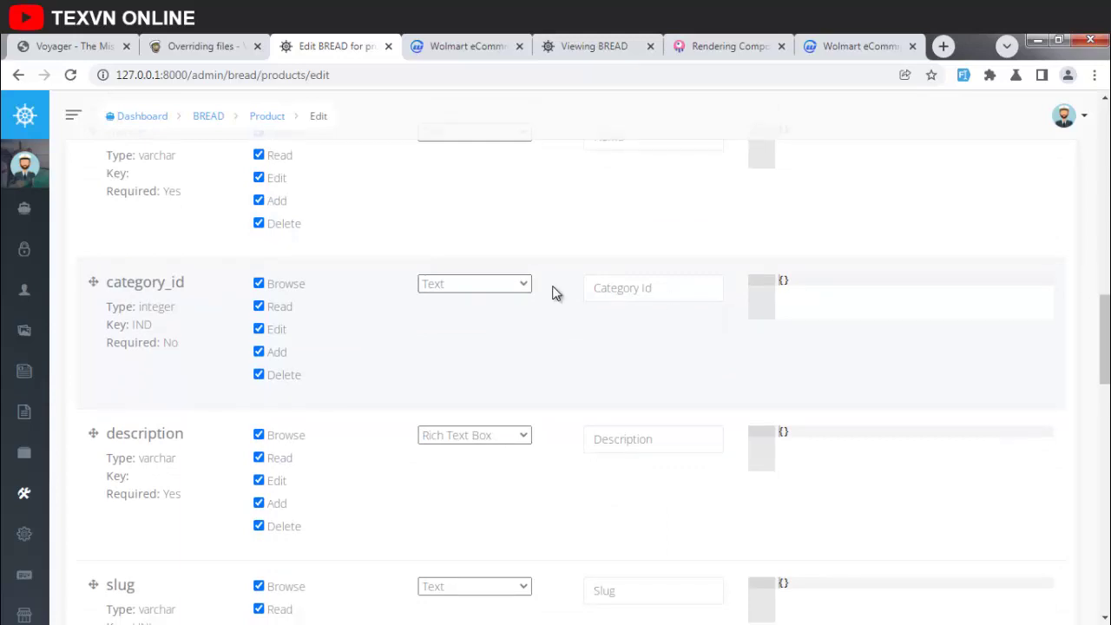
scroll(508, 323, "down", 3)
scroll(434, 295, "up", 1)
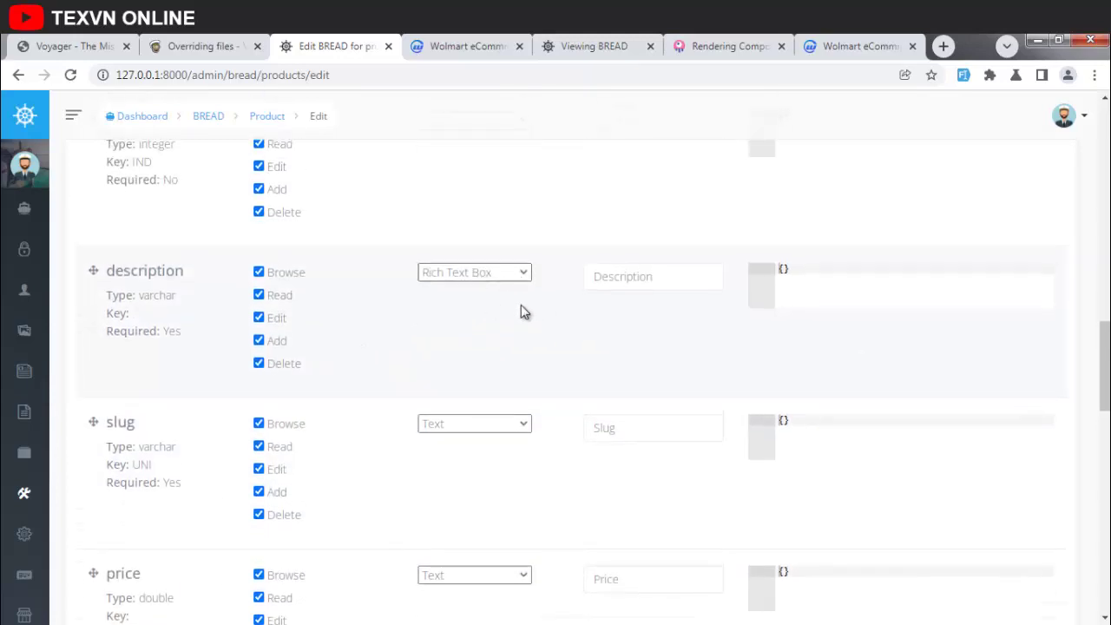
Set the input type of the slug row to Hidden
scroll(538, 315, "down", 2)
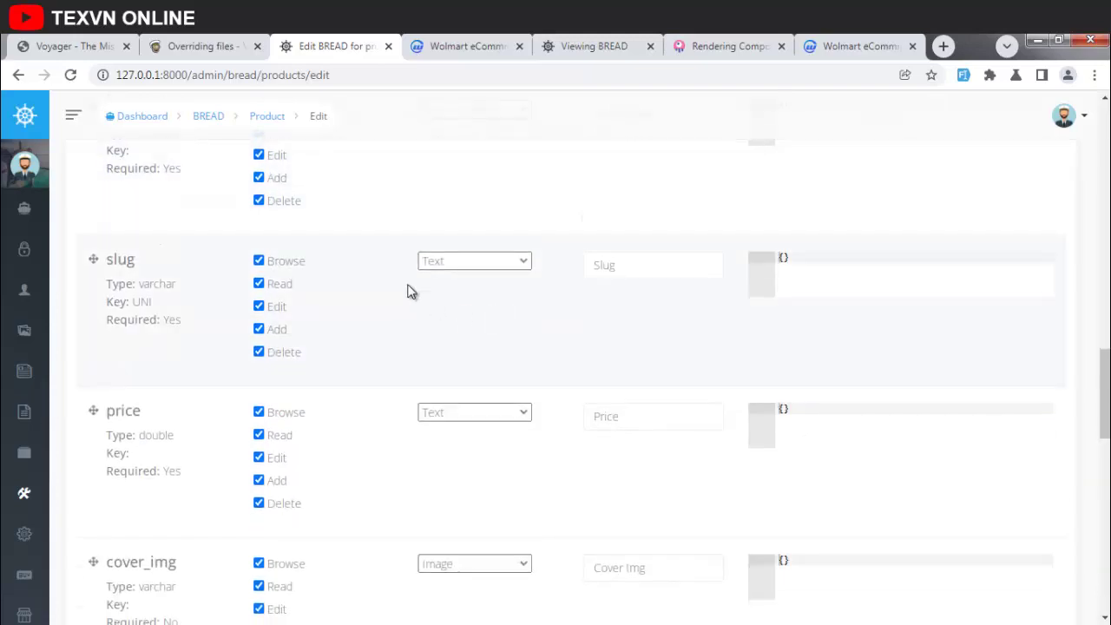
left_click(521, 262)
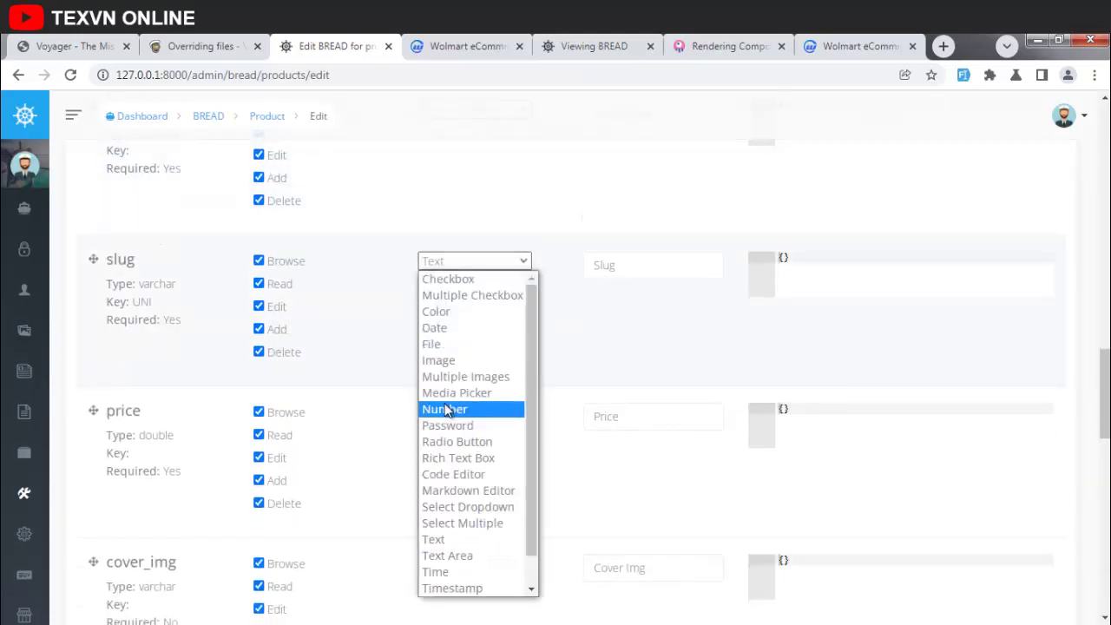
scroll(473, 521, "down", 1)
left_click(469, 571)
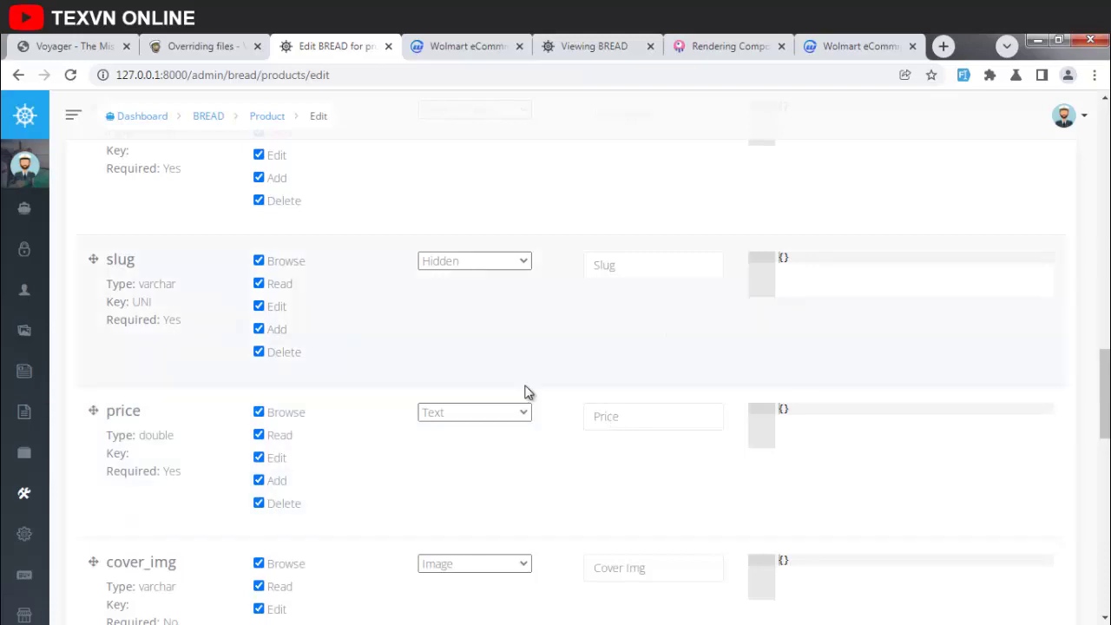
Set the input type of the price row to Number and keep Image as the cover_img row's input type
scroll(521, 390, "down", 1)
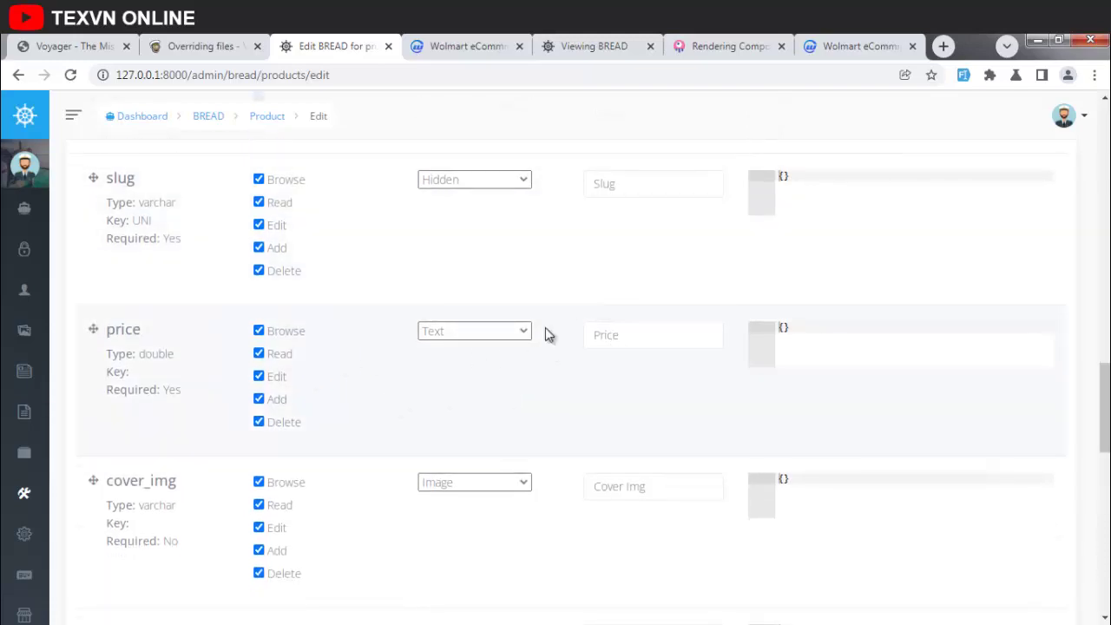
left_click(500, 332)
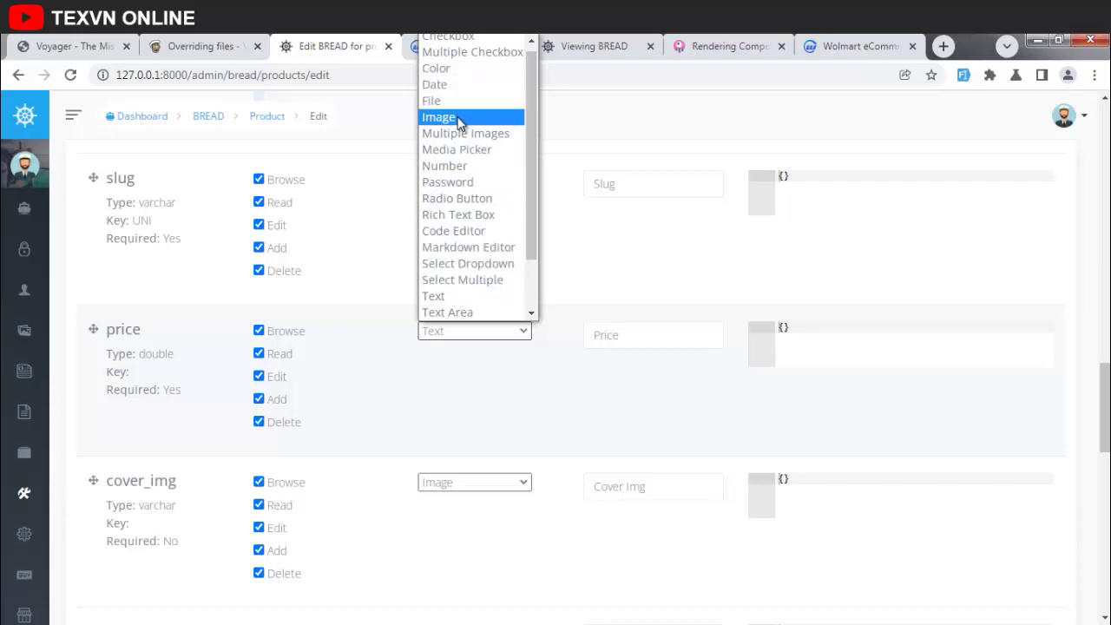
left_click(460, 176)
scroll(483, 390, "down", 1)
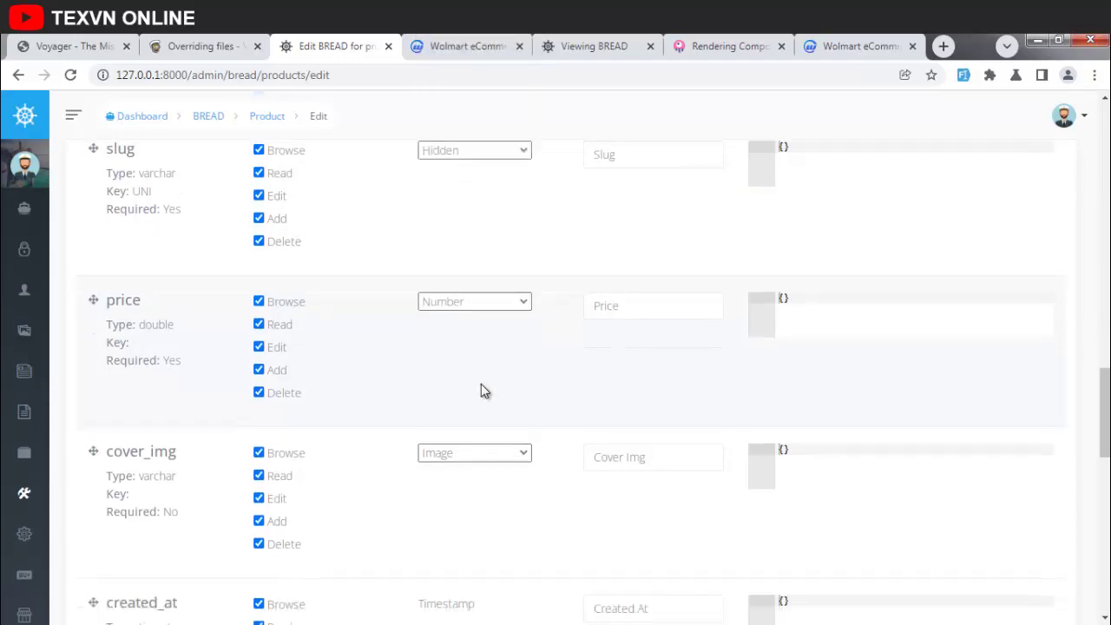
left_click(499, 414)
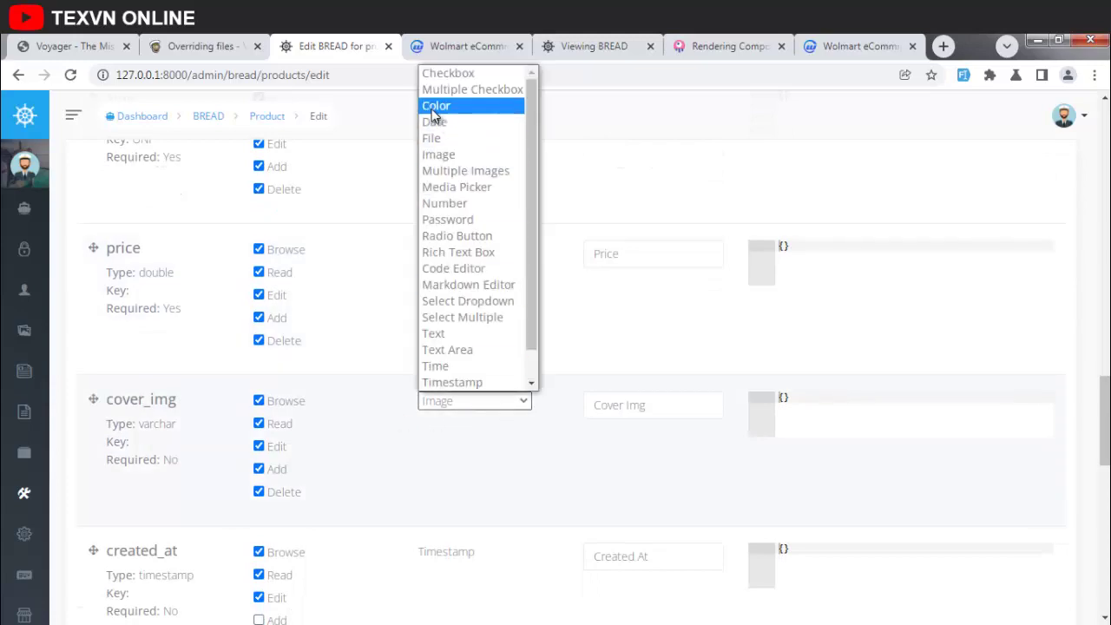
left_click(441, 159)
Move the images row to directly below the cover_img row, ahead of created_at
scroll(468, 234, "down", 3)
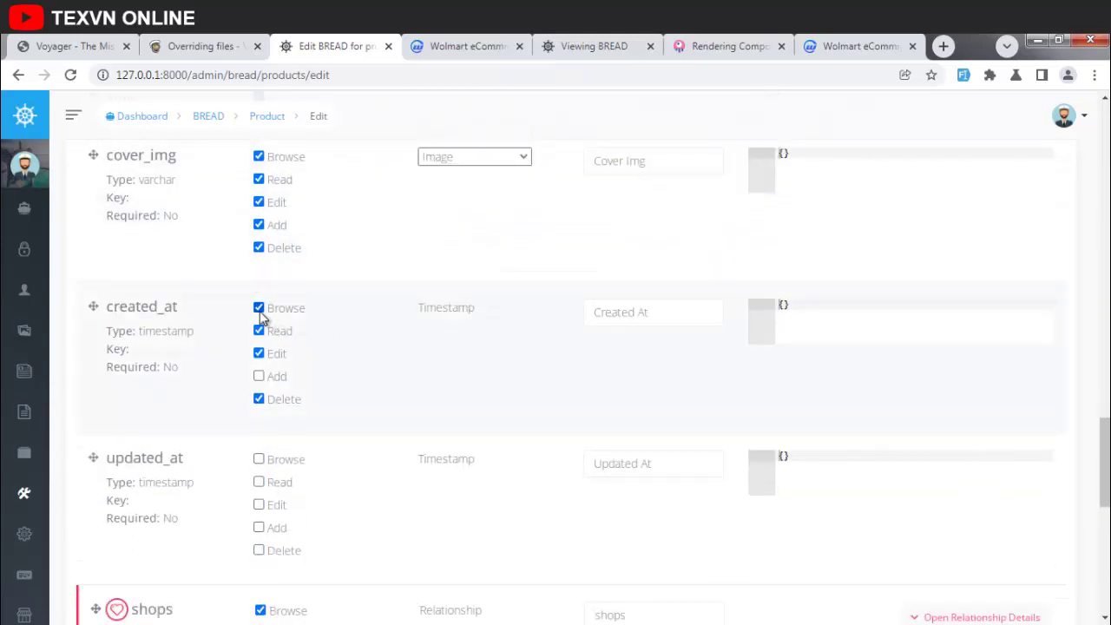
scroll(431, 306, "up", 2)
scroll(404, 308, "down", 5)
scroll(347, 322, "down", 2)
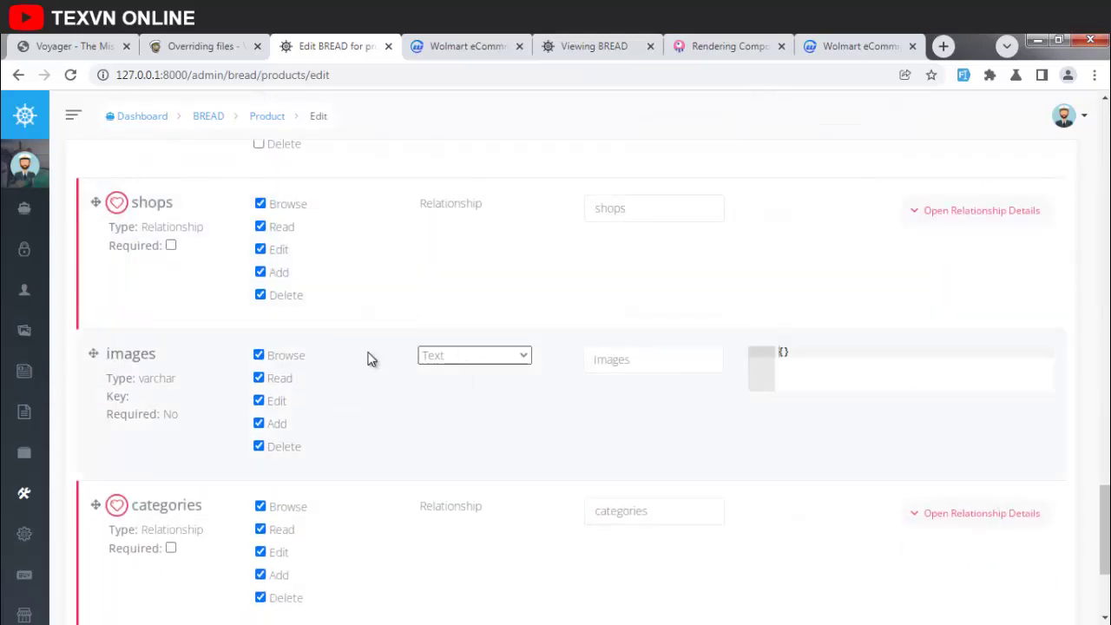
left_click_drag(94, 347, 70, 299)
Set the input type of the images row to Multiple Images
left_click(441, 308)
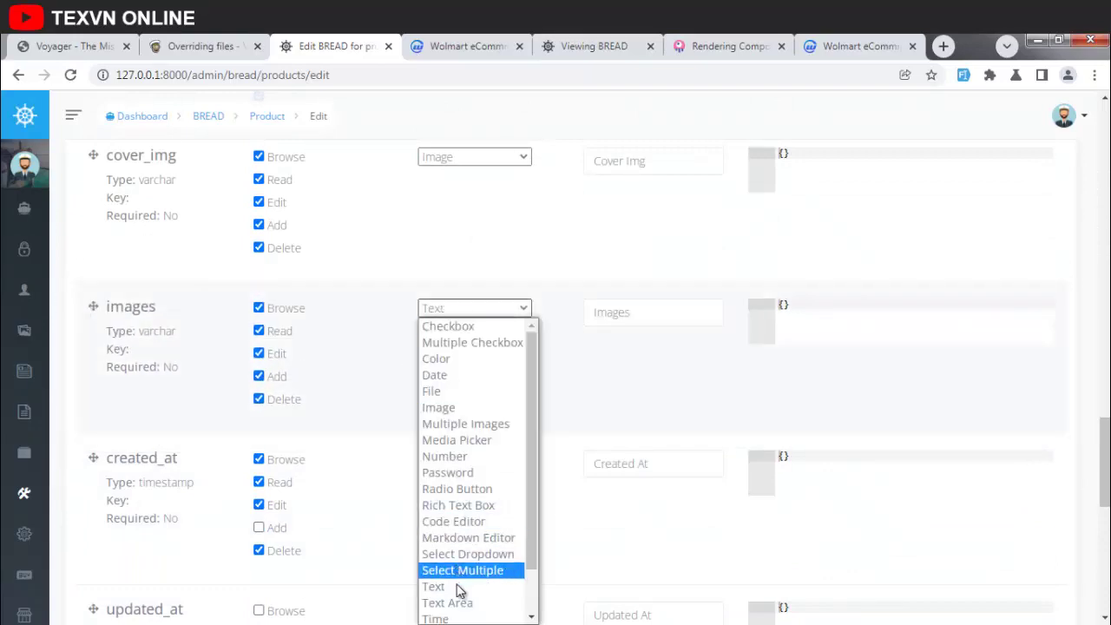
left_click(463, 424)
left_click(649, 313)
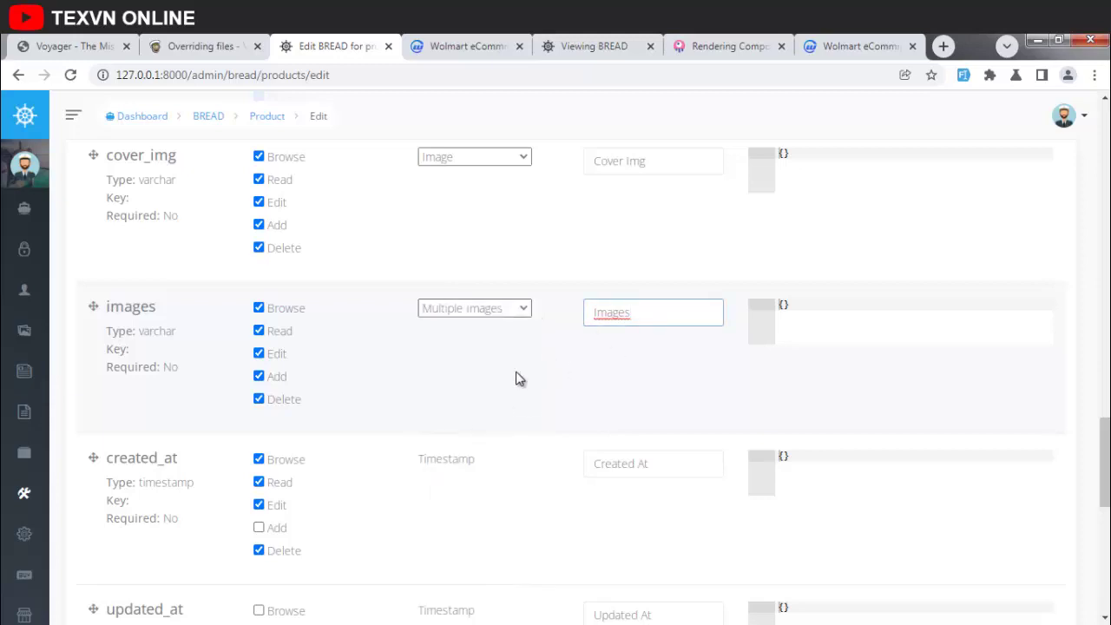
Review the shops and categories relationship rows and submit the products table's BREAD configuration
scroll(374, 418, "down", 4)
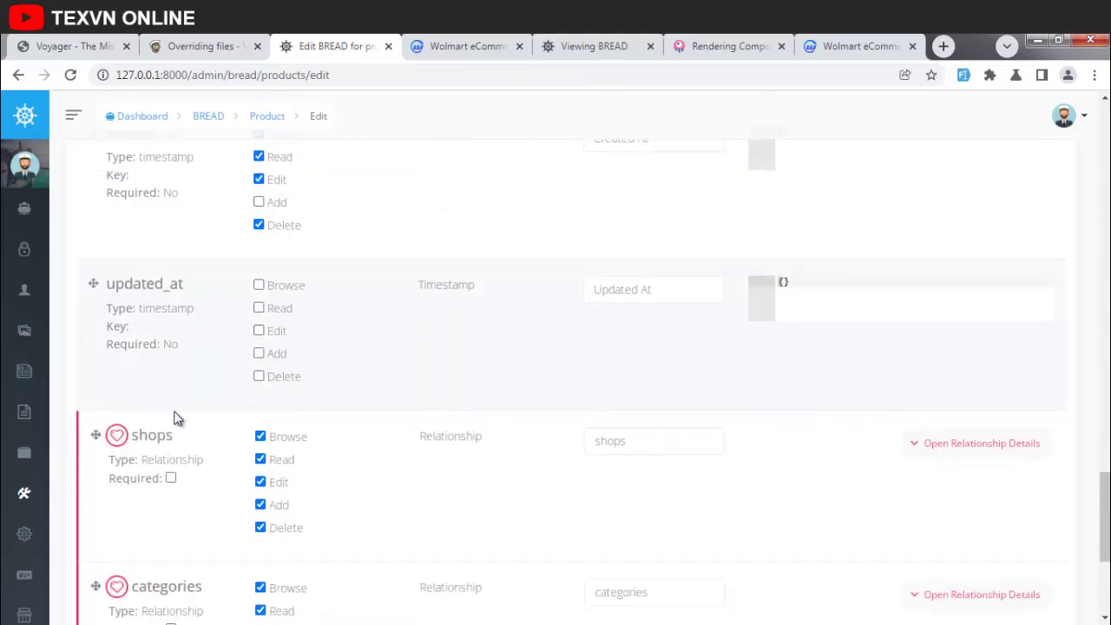
scroll(827, 483, "down", 2)
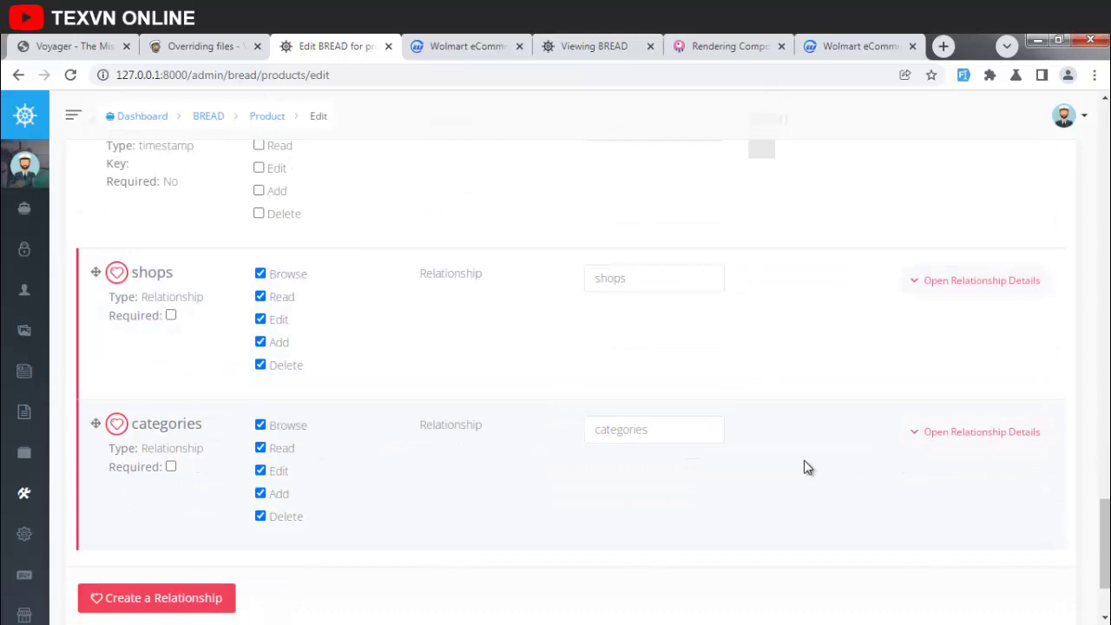
scroll(737, 402, "up", 3)
scroll(414, 565, "down", 4)
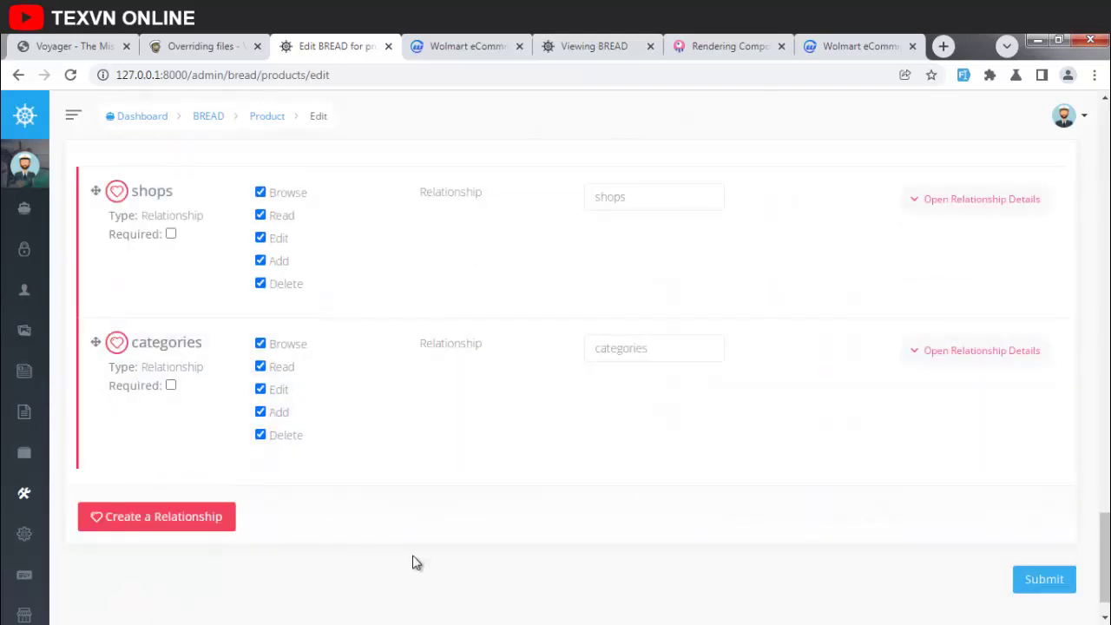
left_click(1061, 587)
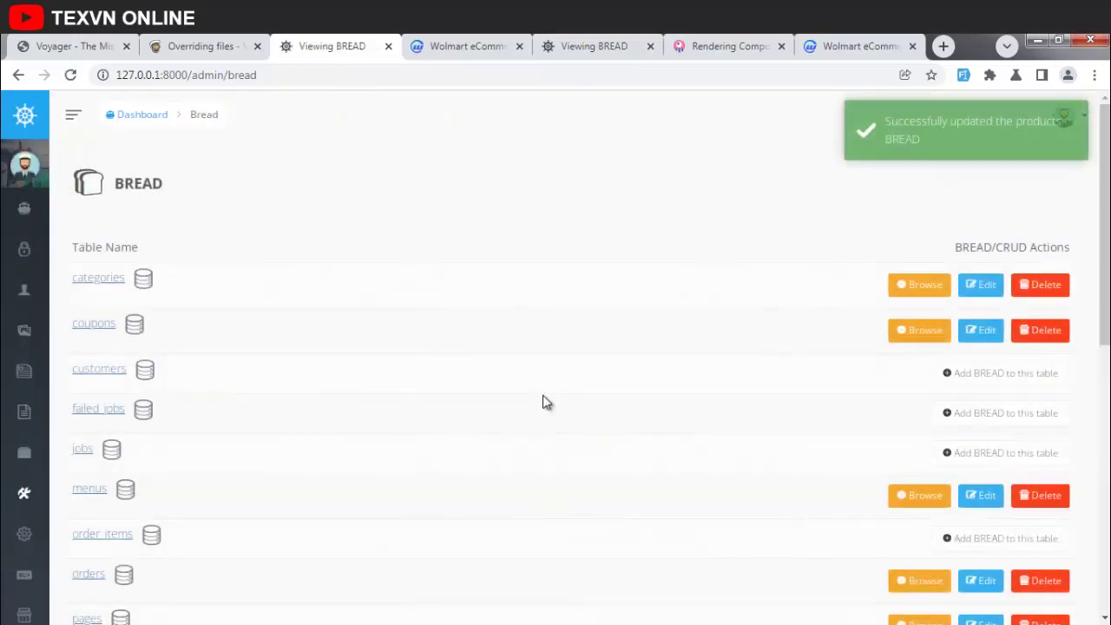
Open the builder of the admin menu to reach its Products item
mouse_move(29, 426)
scroll(35, 434, "down", 5)
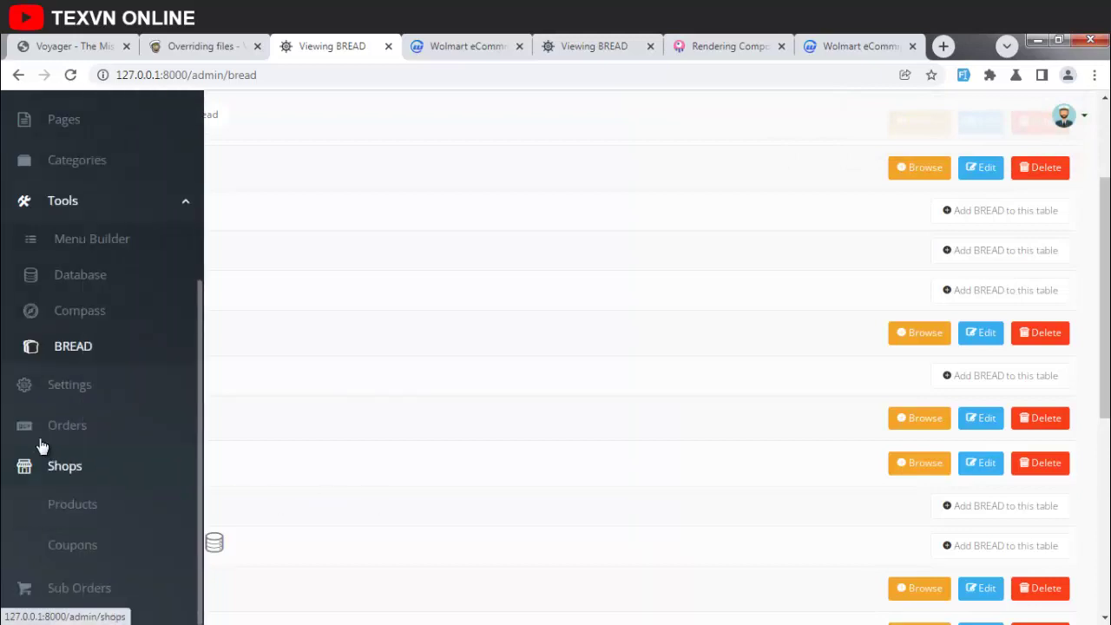
left_click(71, 254)
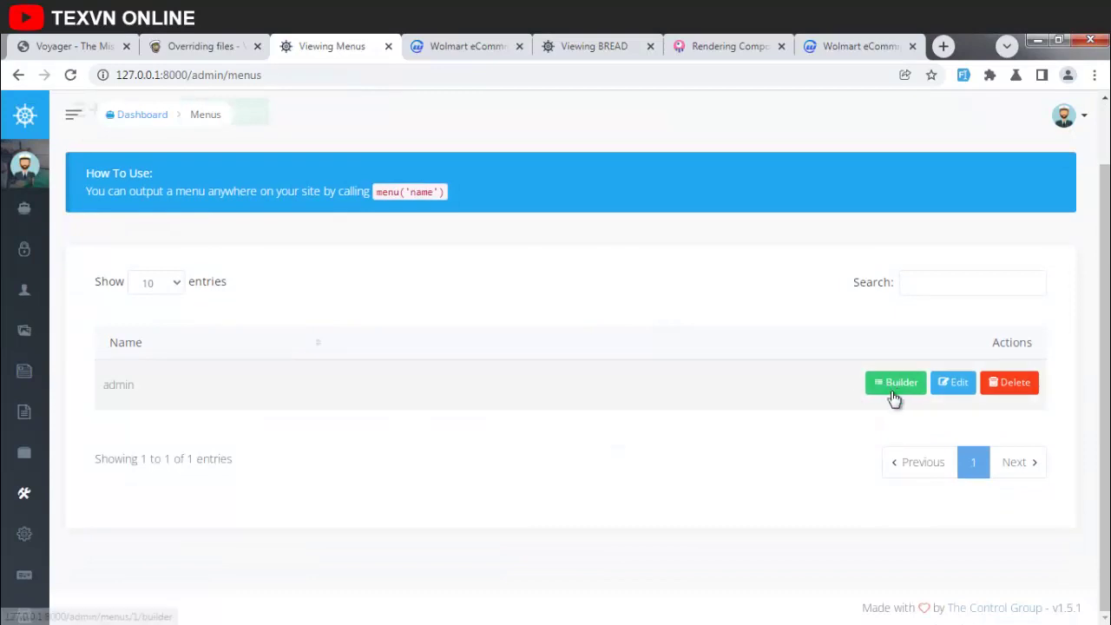
left_click(895, 398)
scroll(141, 402, "down", 8)
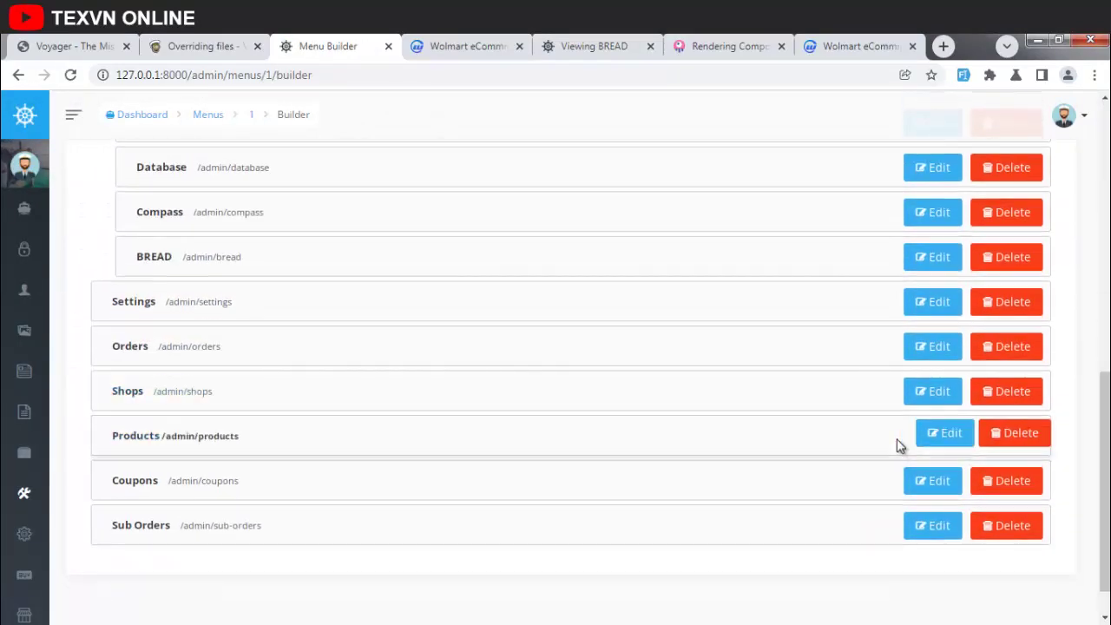
Open the Products menu item for editing and bring up the Voyager font class reference
left_click(932, 437)
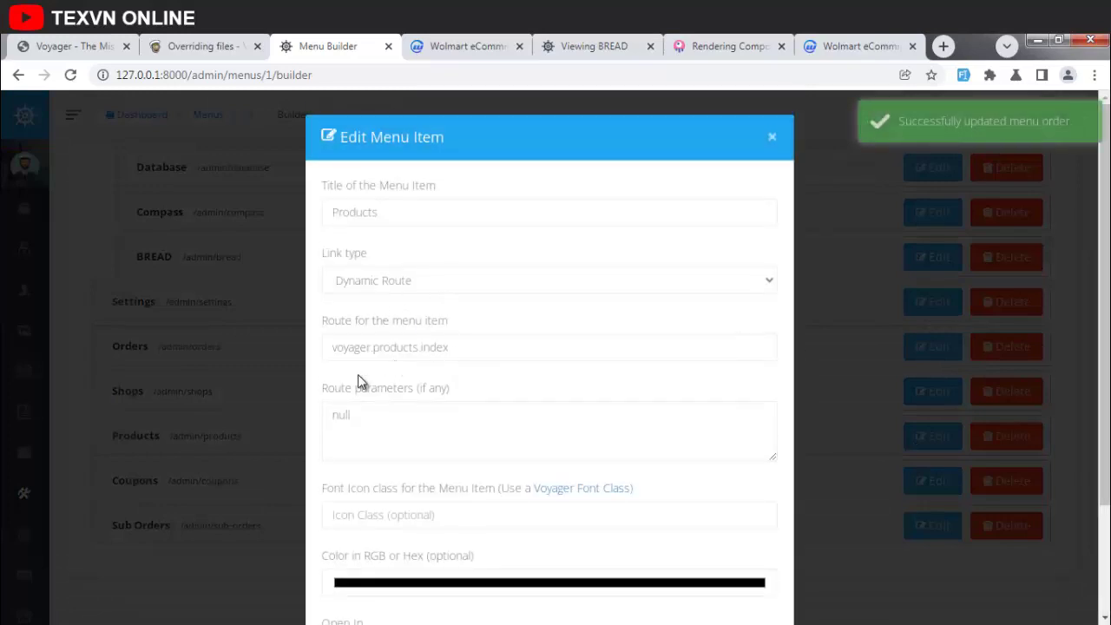
scroll(391, 390, "down", 1)
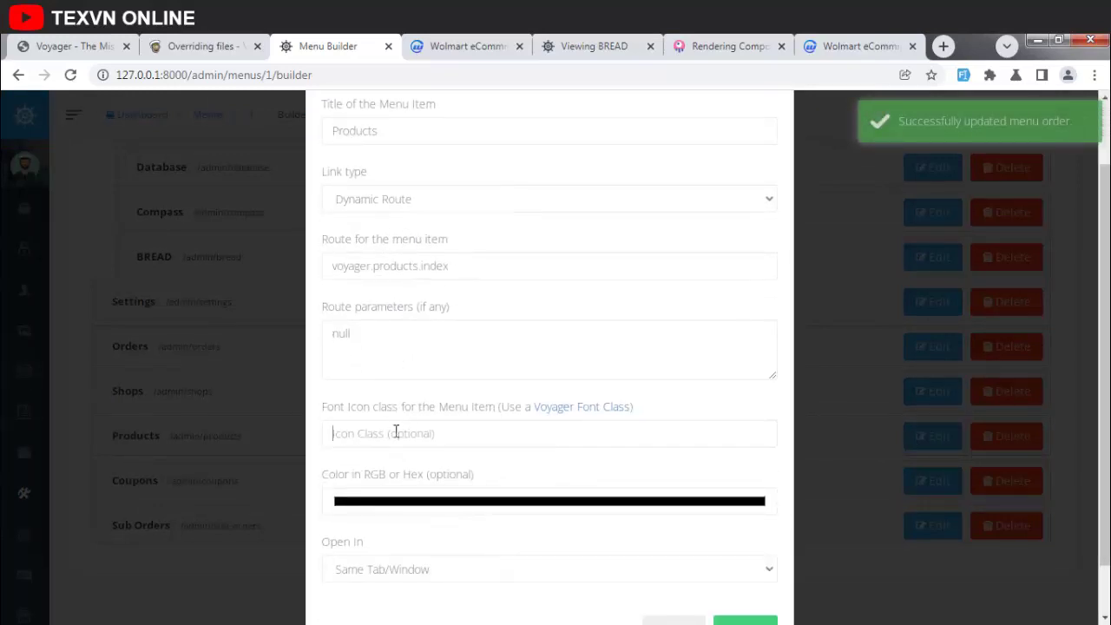
left_click(595, 407)
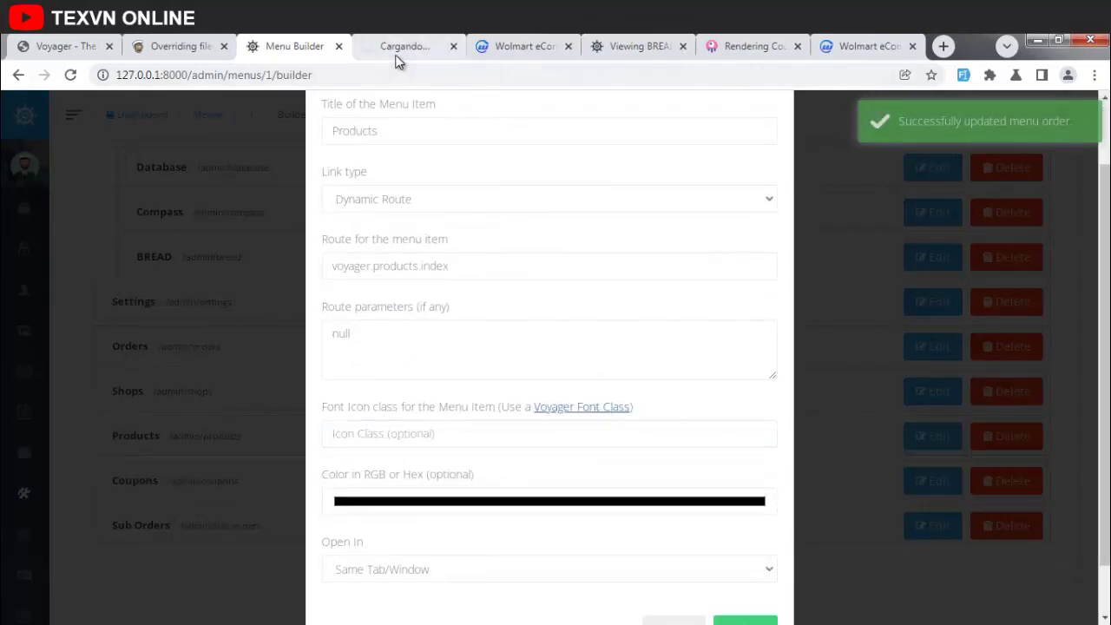
left_click(401, 49)
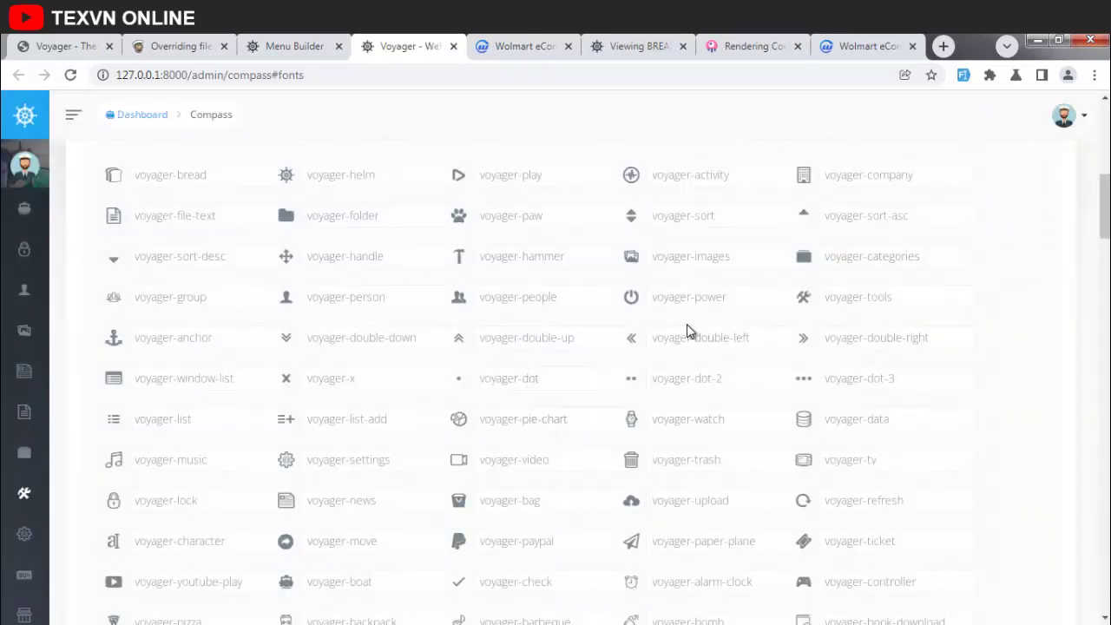
Search the Voyager icon list for "car" and look through the icons for one suiting the Products menu item
key("ctrl+f")
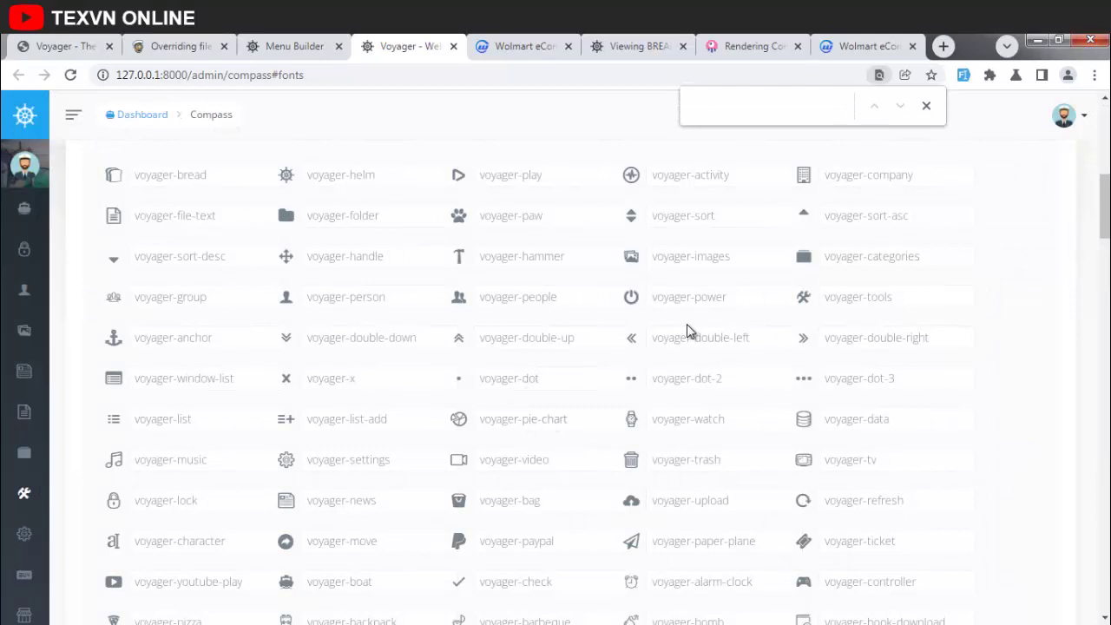
type("ca")
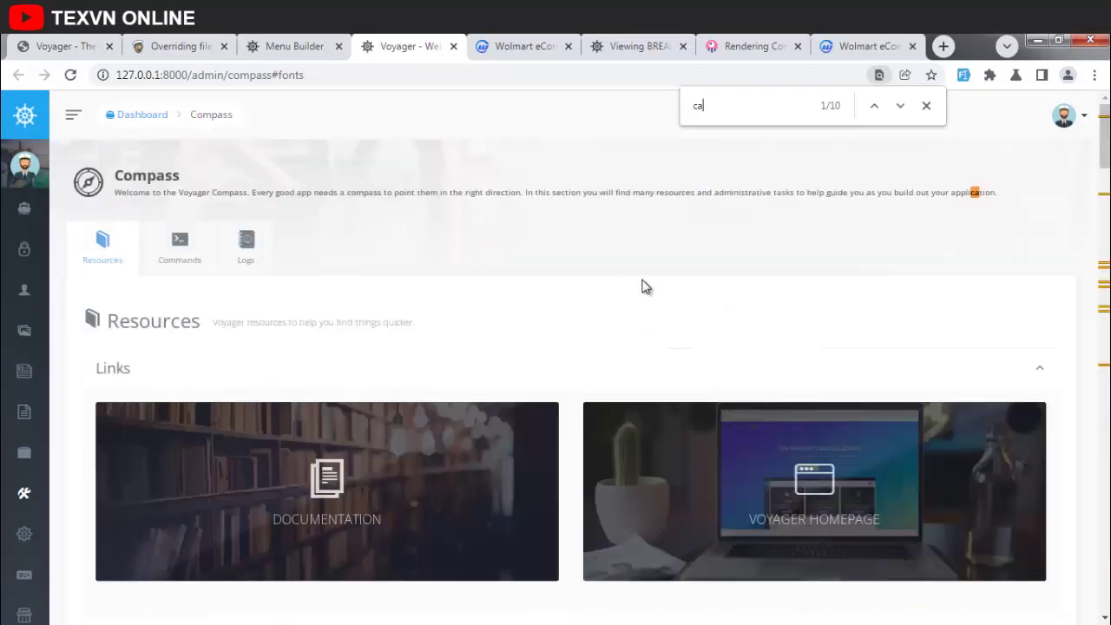
type("r")
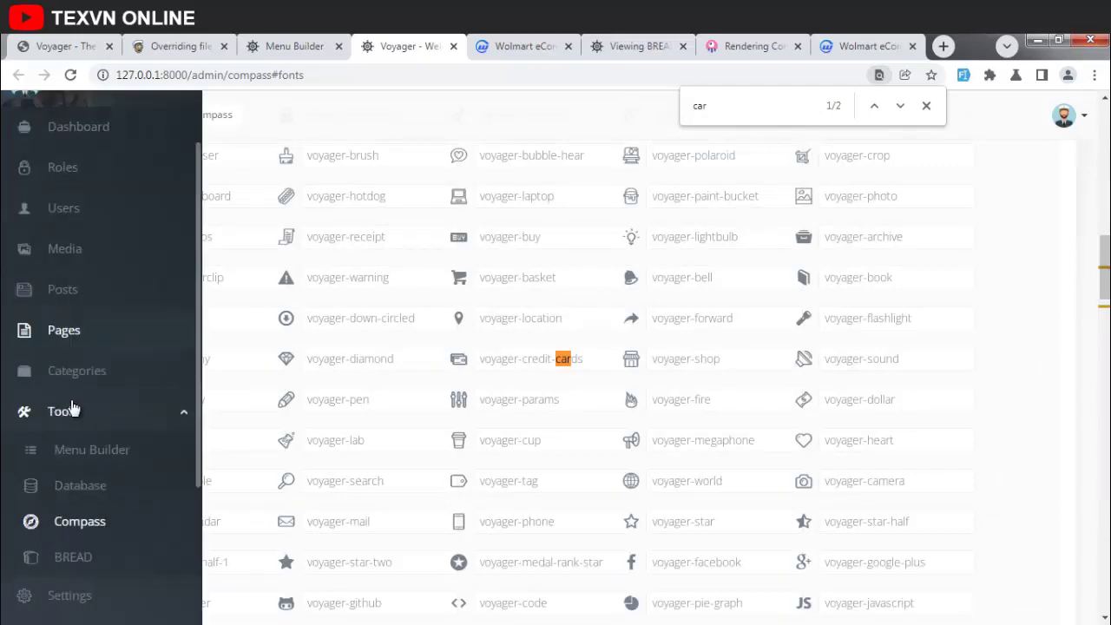
scroll(72, 400, "down", 8)
scroll(773, 324, "up", 2)
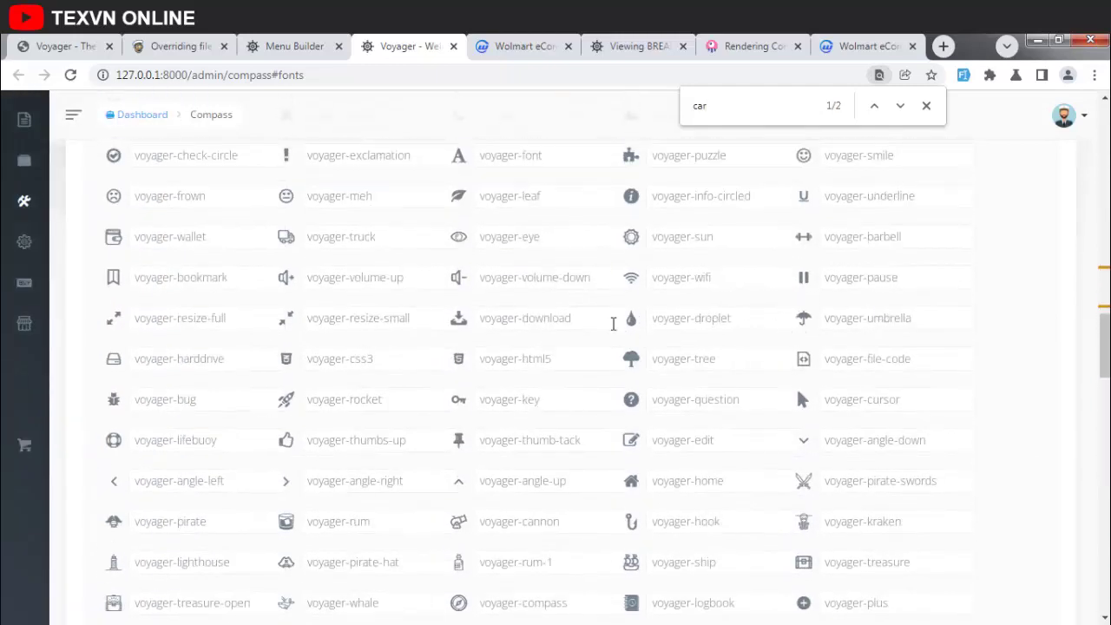
scroll(248, 309, "down", 2)
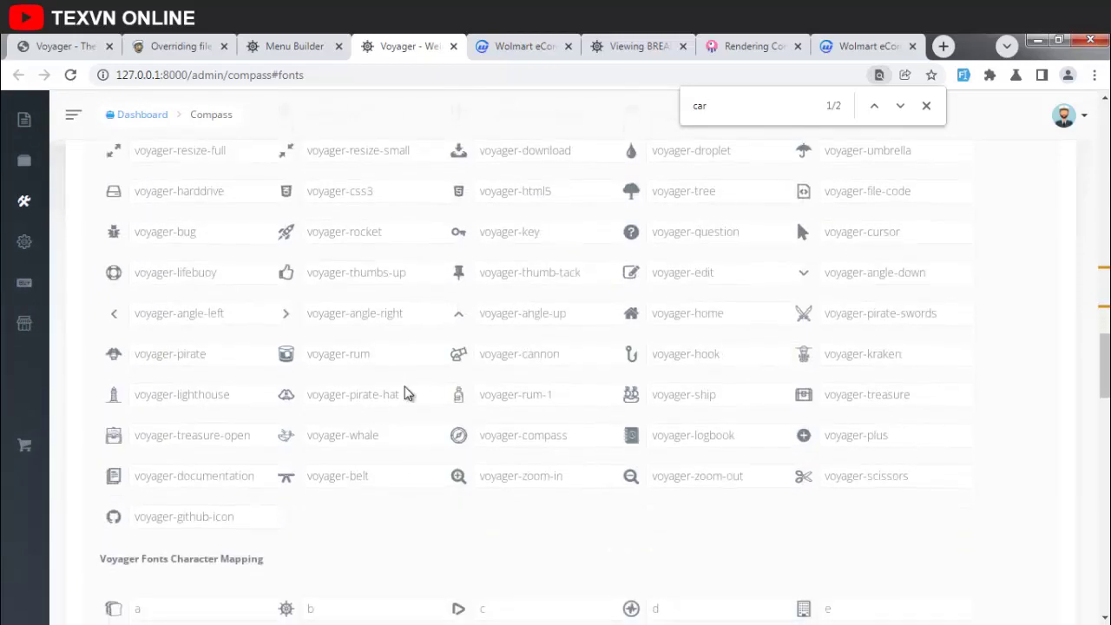
scroll(405, 392, "down", 1)
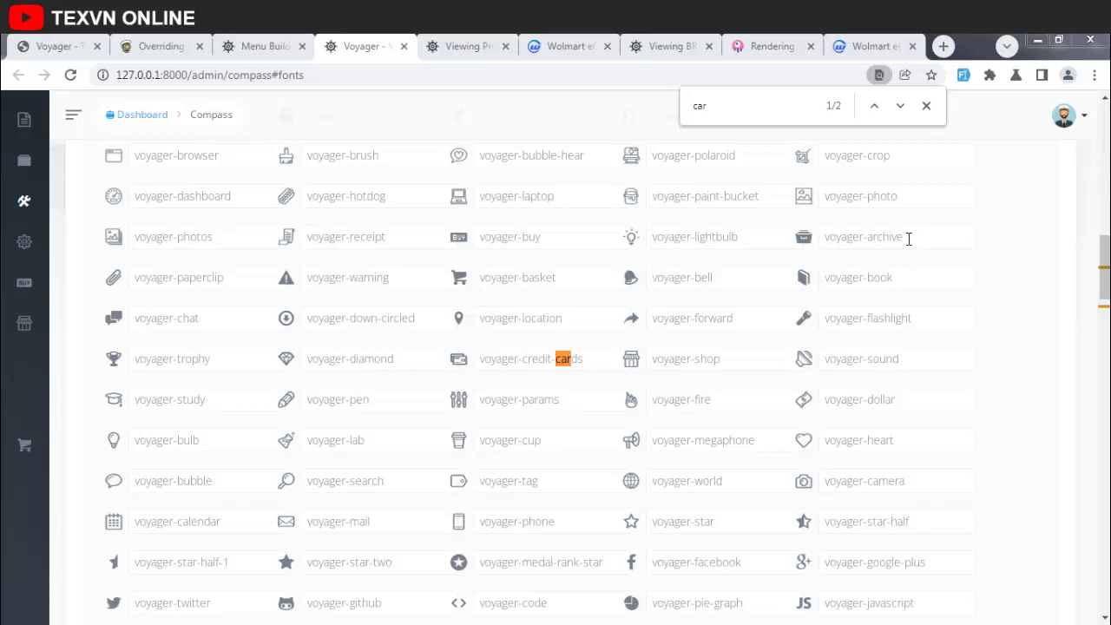
Copy the icon name voyager-archive, set it as the Products menu item's font icon class and save the item
left_click_drag(909, 239, 813, 243)
key("ctrl+c")
left_click(284, 48)
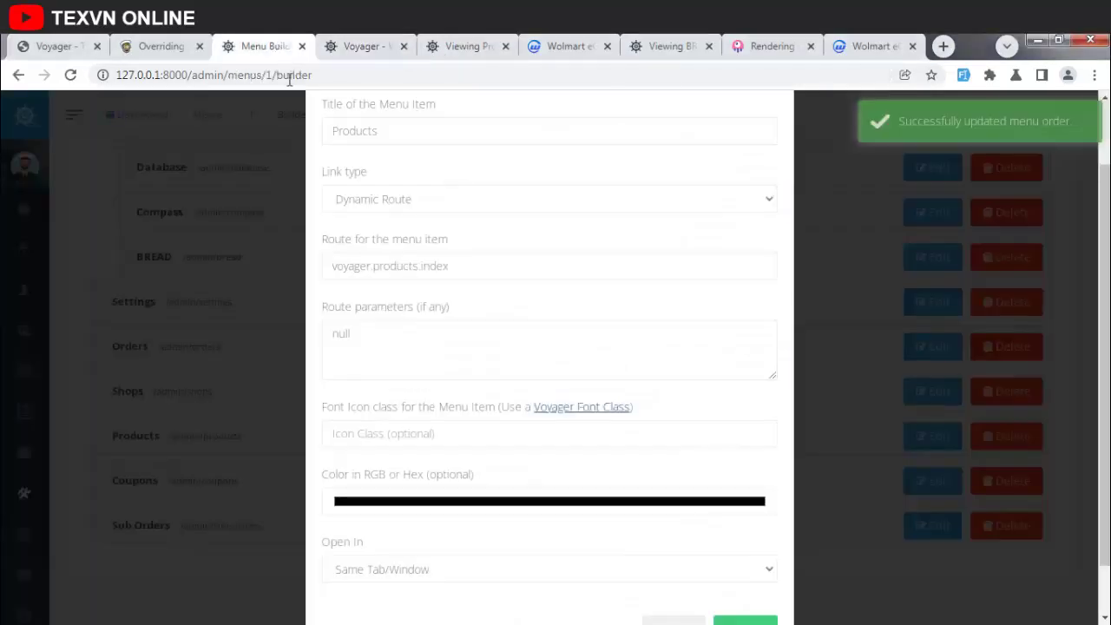
double_click(412, 266)
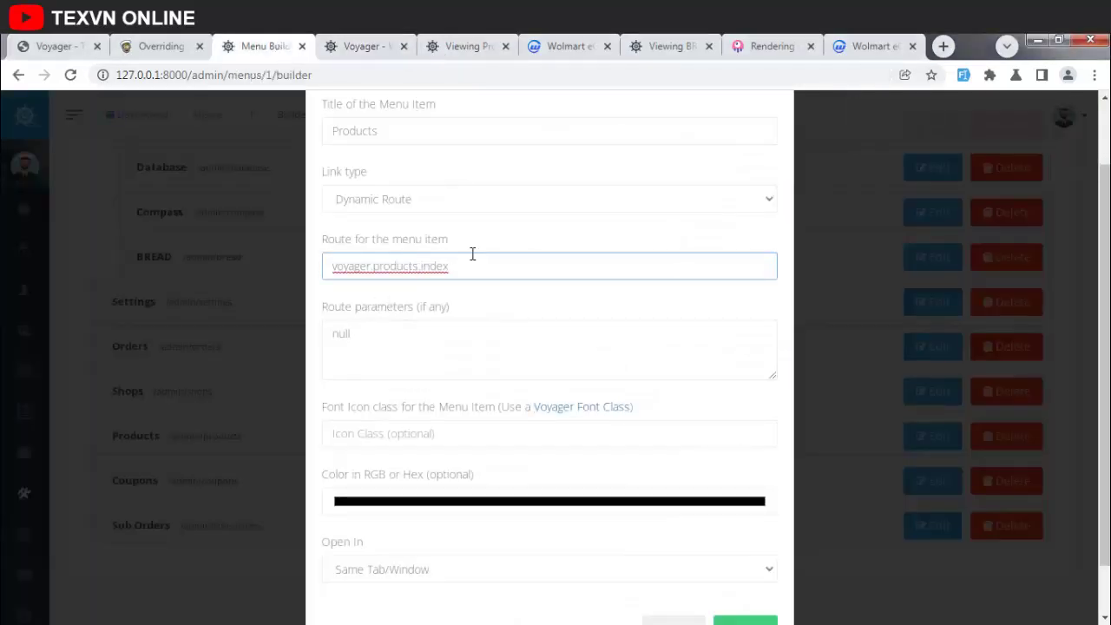
left_click(401, 354)
left_click(446, 433)
key("ctrl+v")
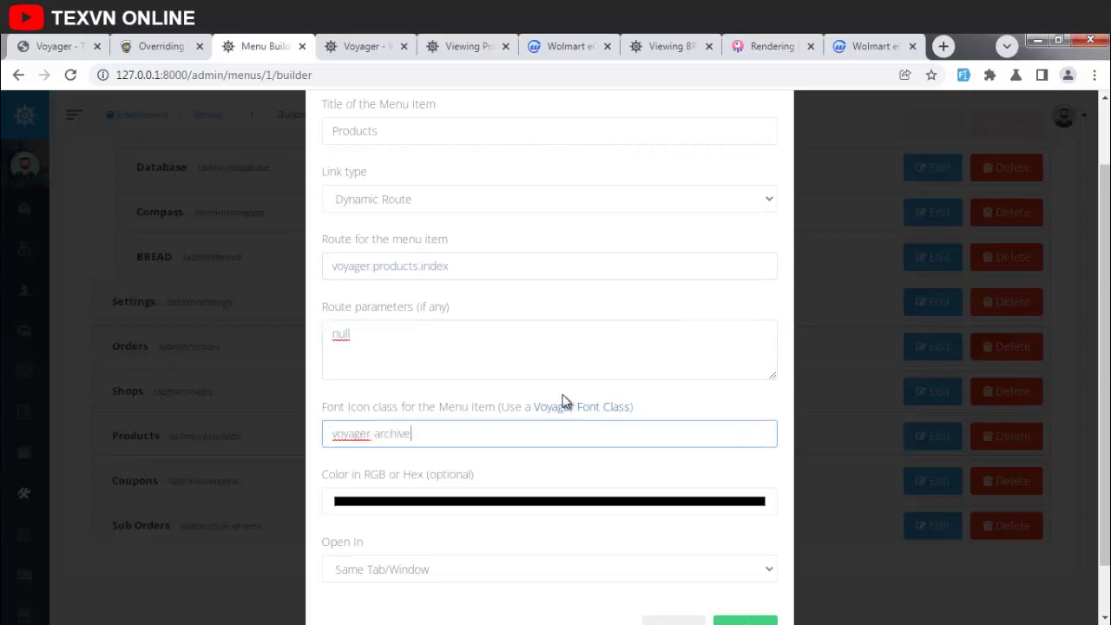
scroll(682, 516, "down", 1)
left_click(742, 569)
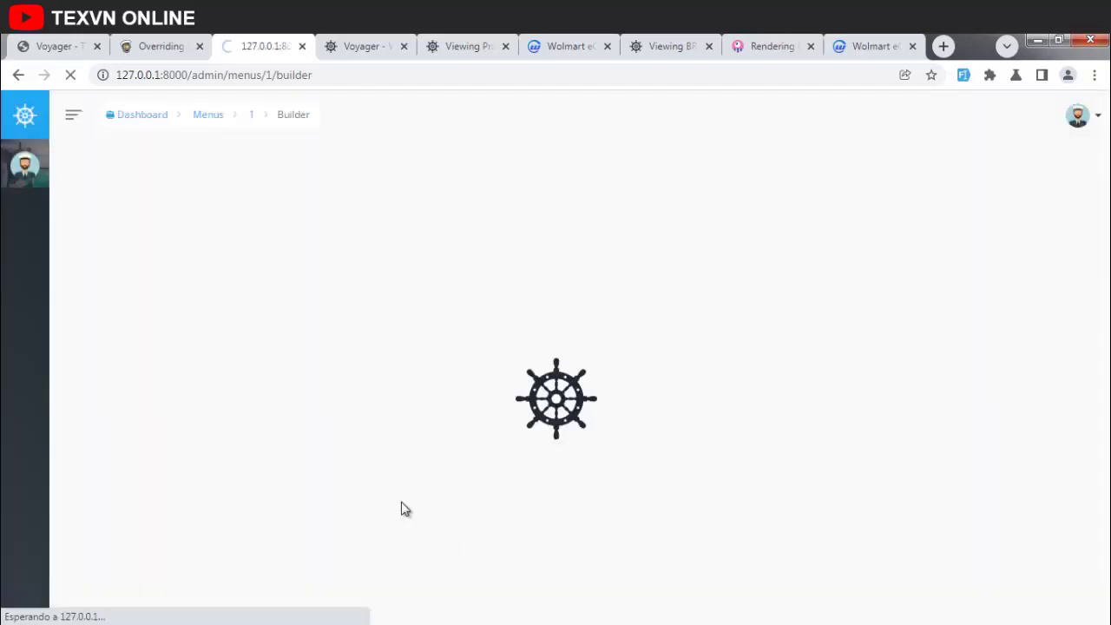
Open the Coupons page from the admin menu to view its icon
scroll(32, 439, "down", 3)
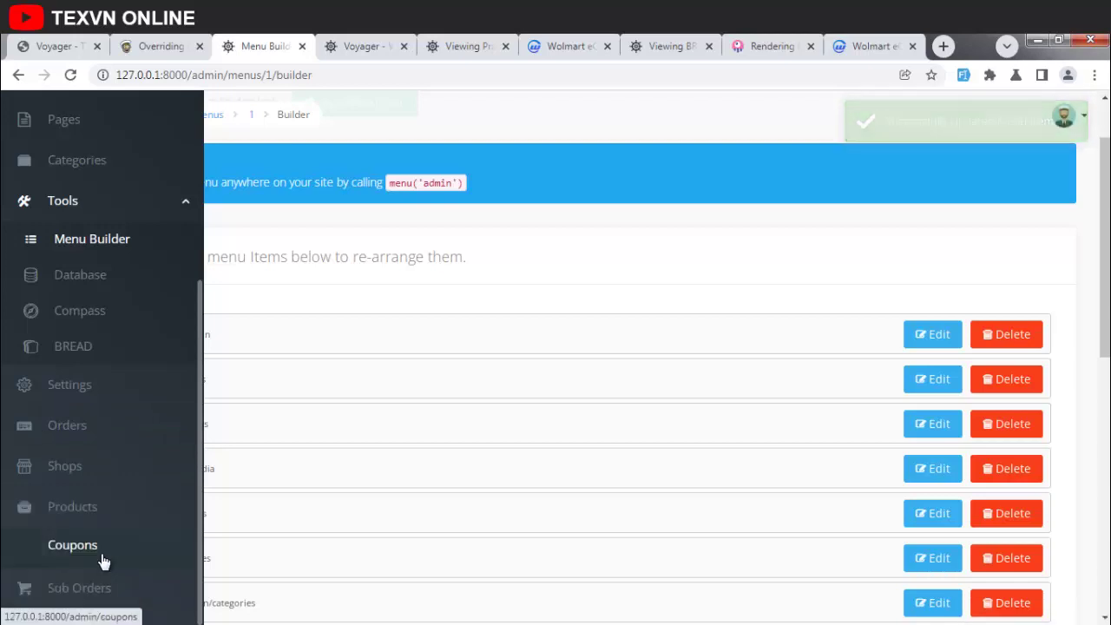
left_click(71, 550)
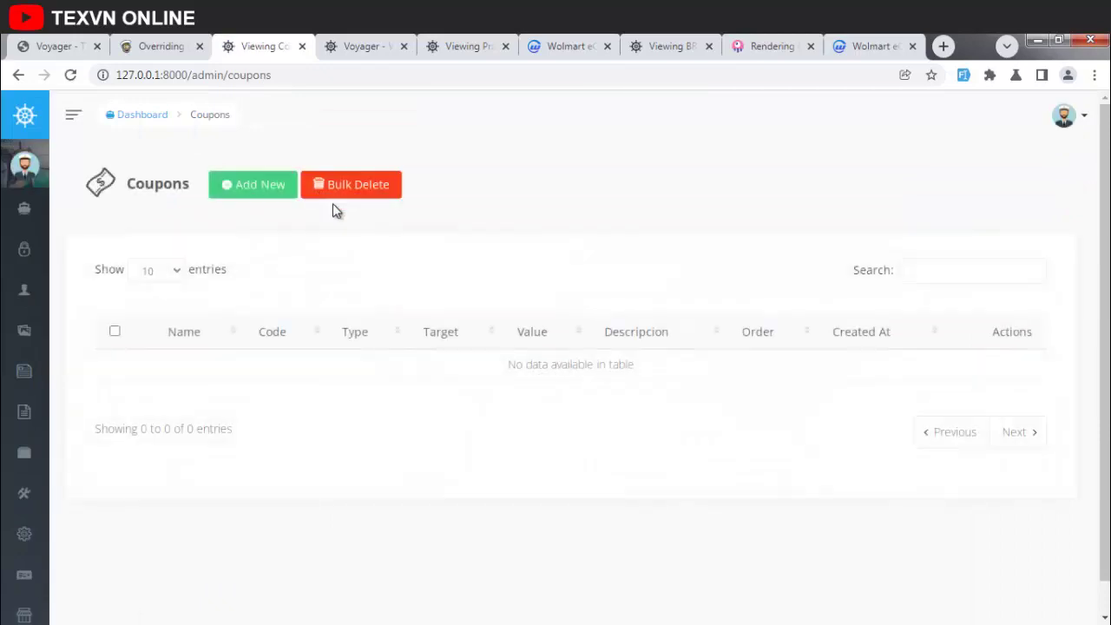
Return to the menu list and reopen the builder of the admin menu
mouse_move(90, 429)
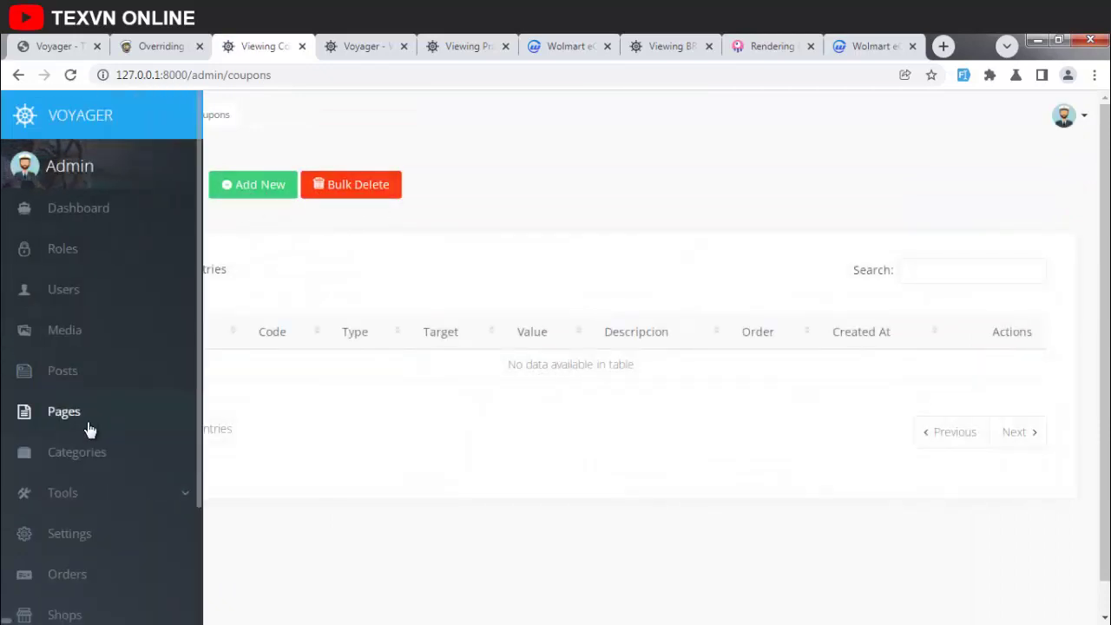
left_click(94, 486)
scroll(86, 499, "down", 3)
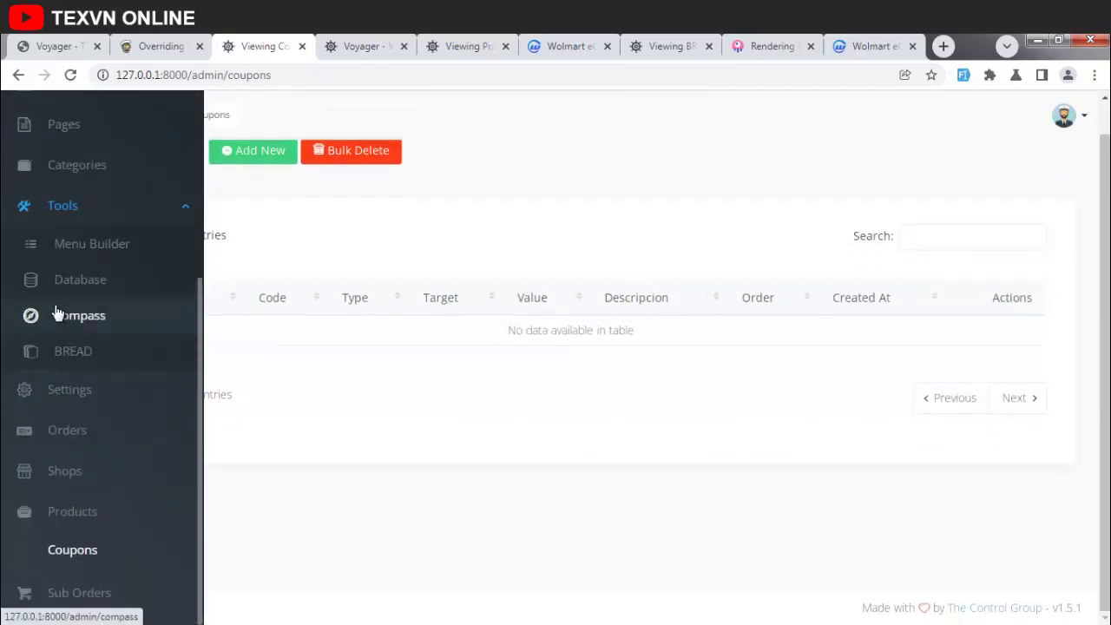
left_click(91, 251)
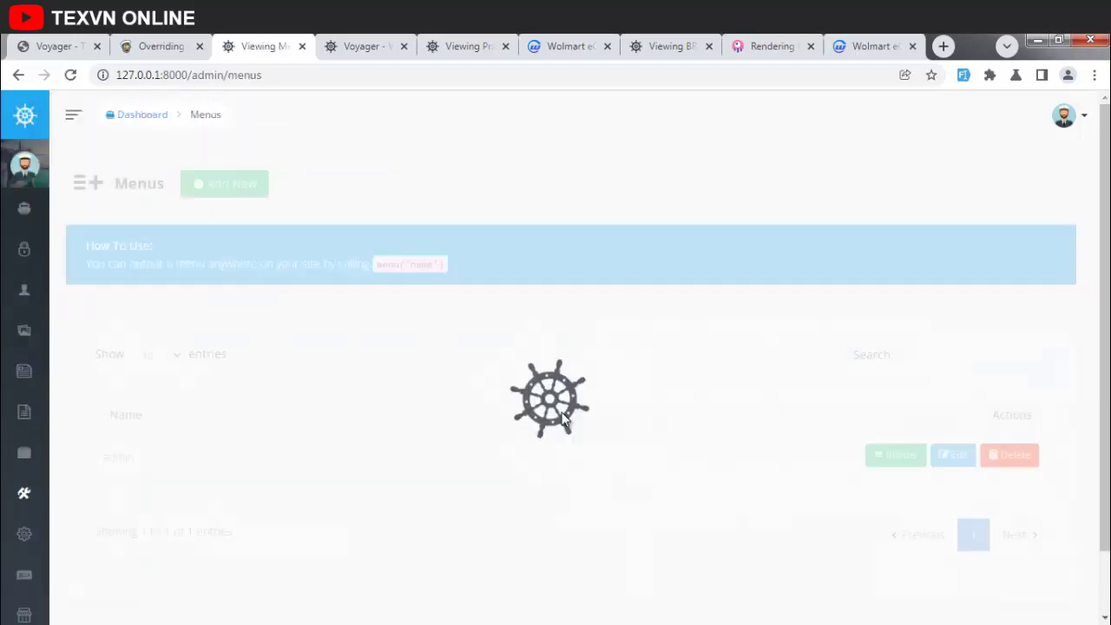
left_click(892, 386)
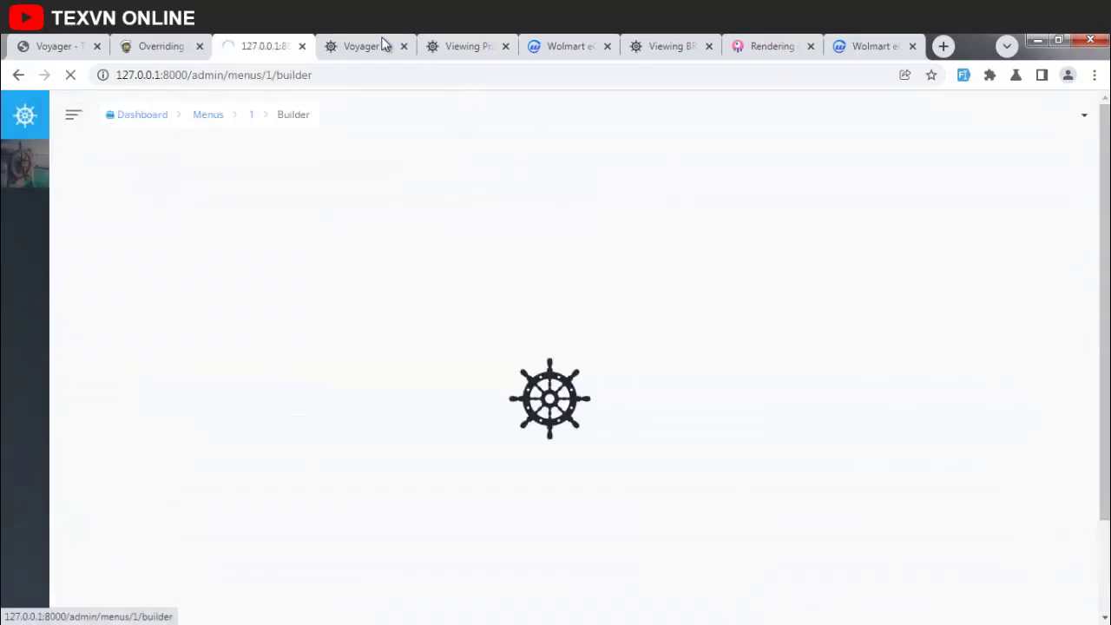
Search the Voyager icon list for "min" and "mon" and look through the icons for one suiting the Coupons menu item
left_click(360, 46)
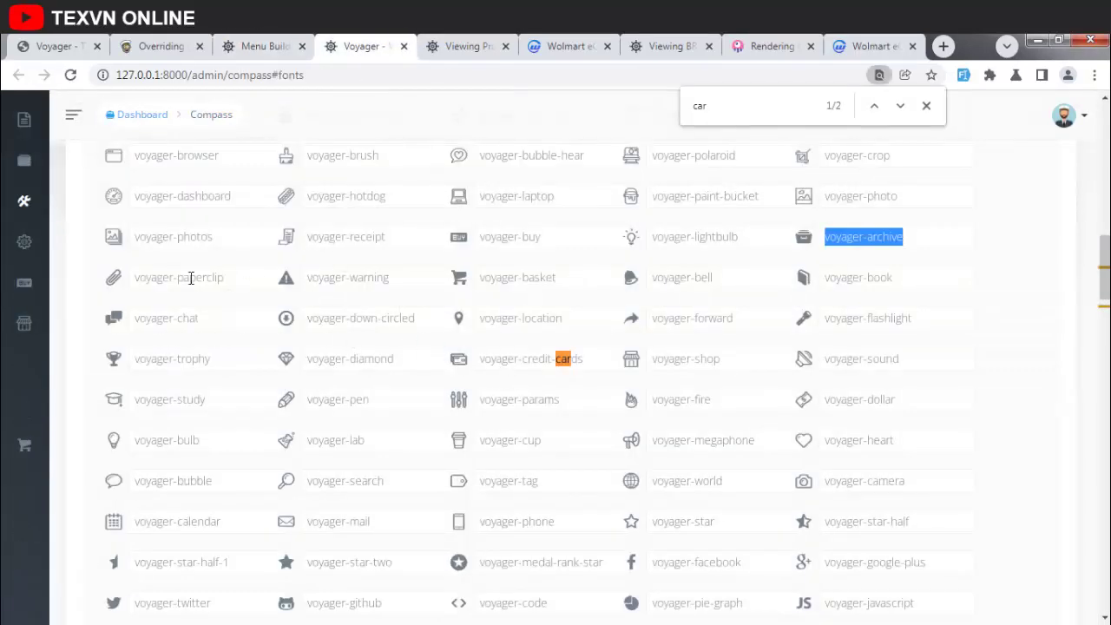
scroll(191, 278, "down", 3)
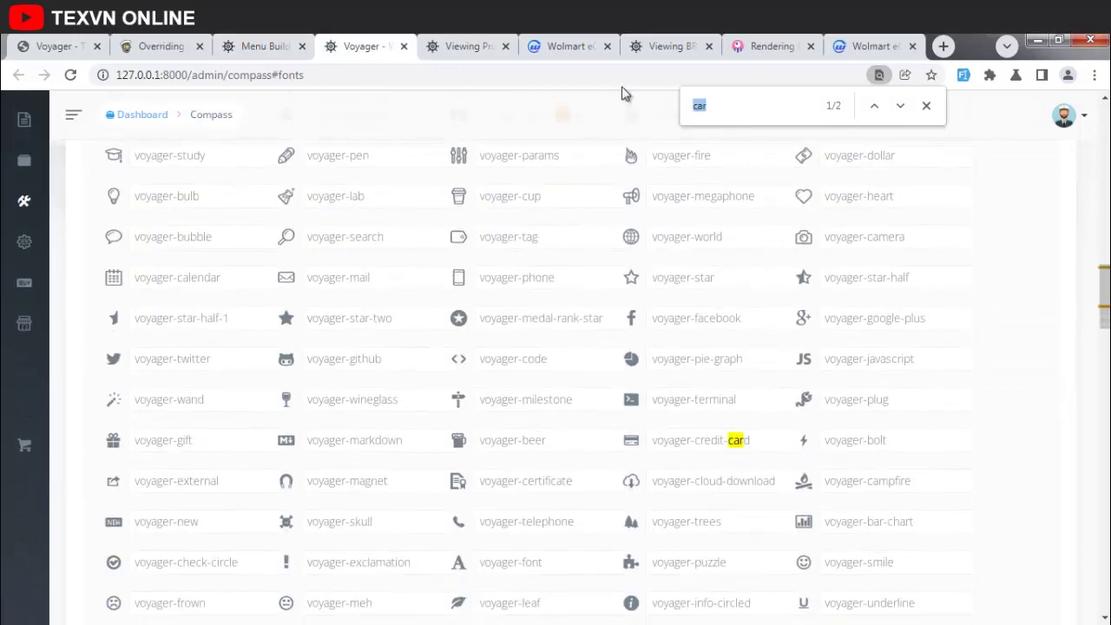
type("min")
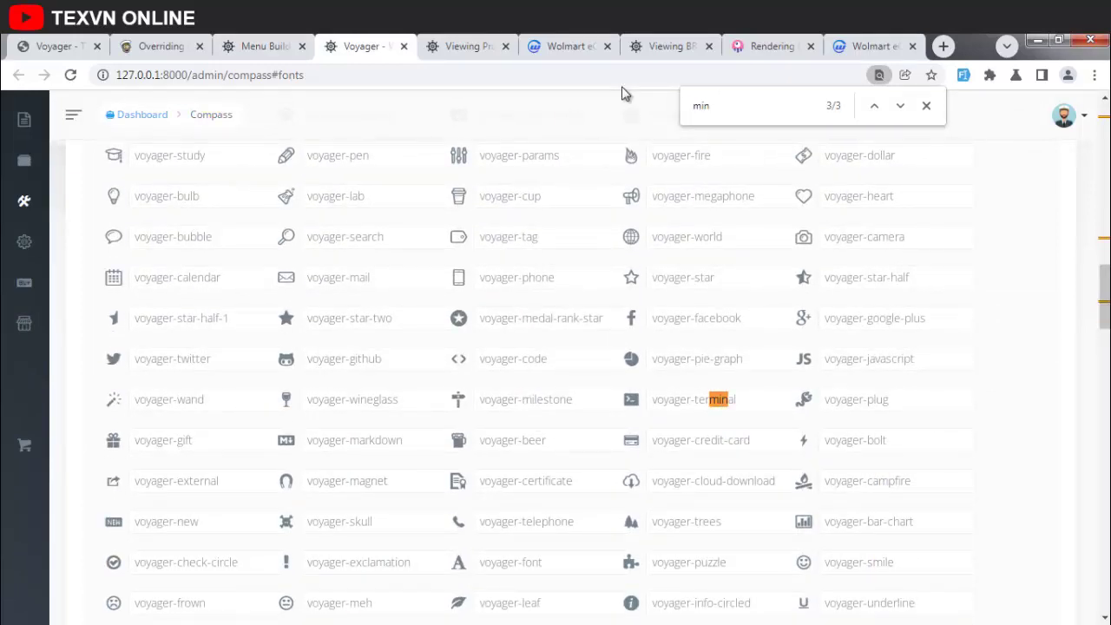
key("BackSpace")
key("BackSpace")
type("o")
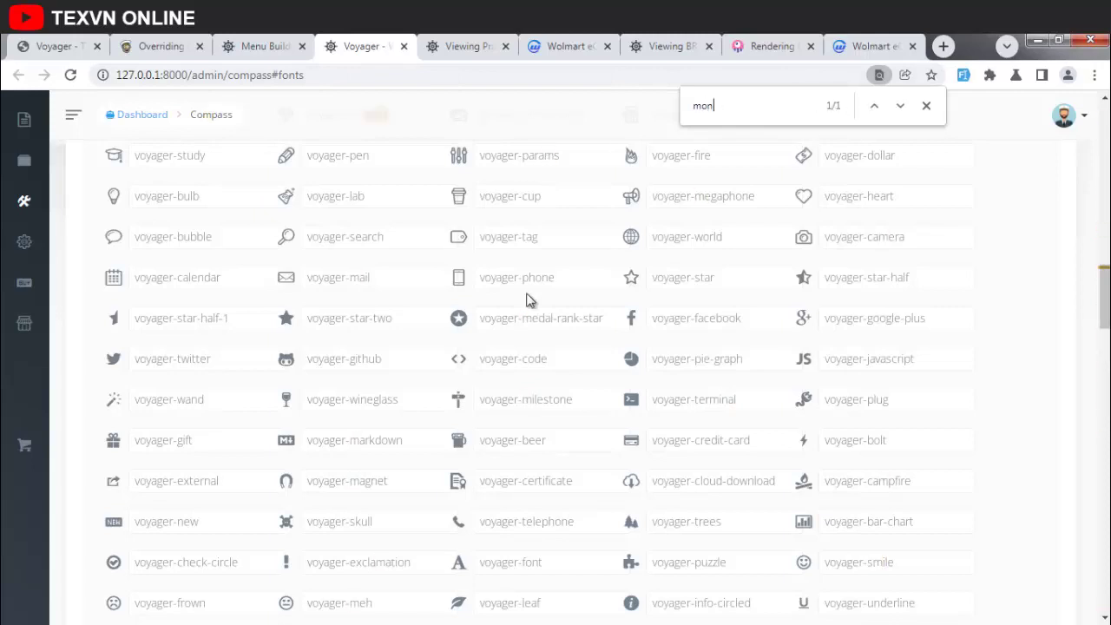
scroll(531, 300, "down", 10)
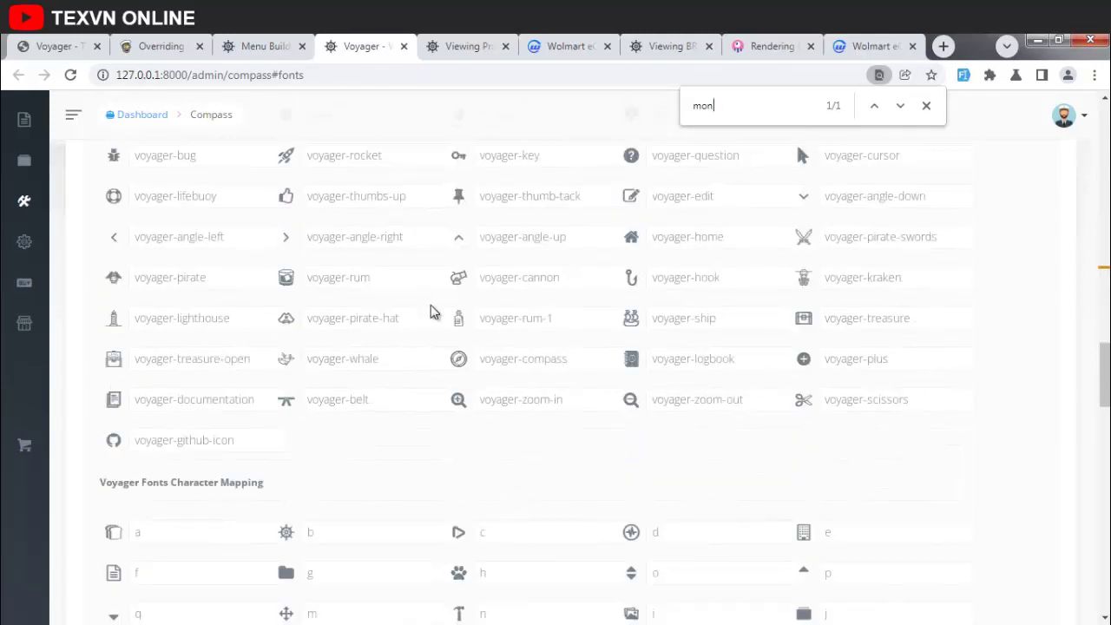
scroll(677, 309, "up", 2)
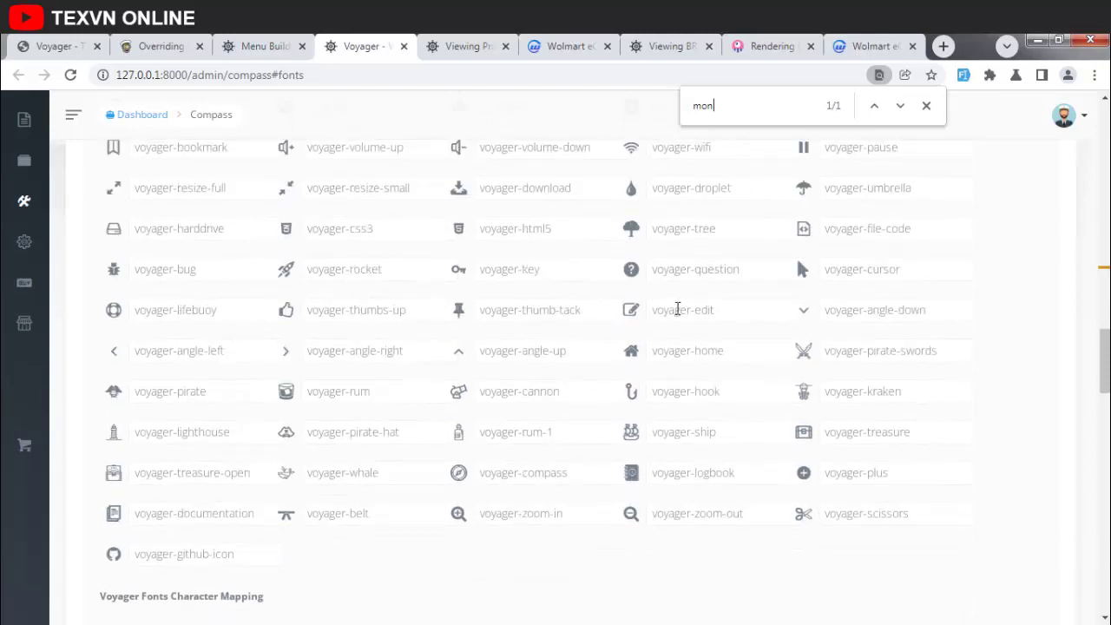
scroll(677, 309, "up", 1)
Search the icon list for "cup" and examine the surrounding icons for a Coupons candidate
key("ctrl+f")
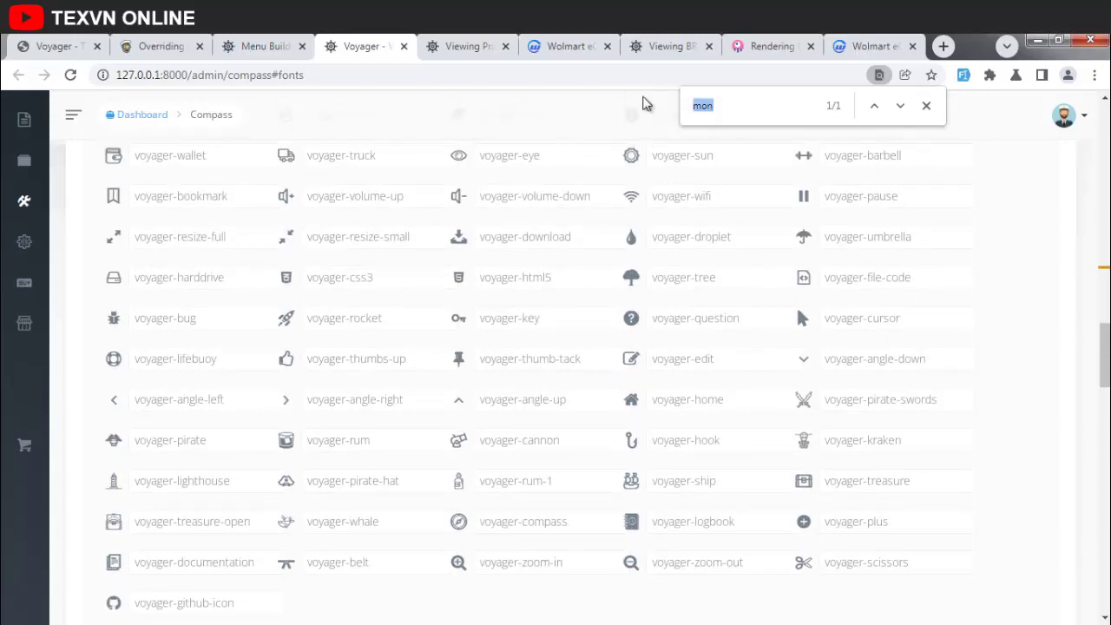
type("cup")
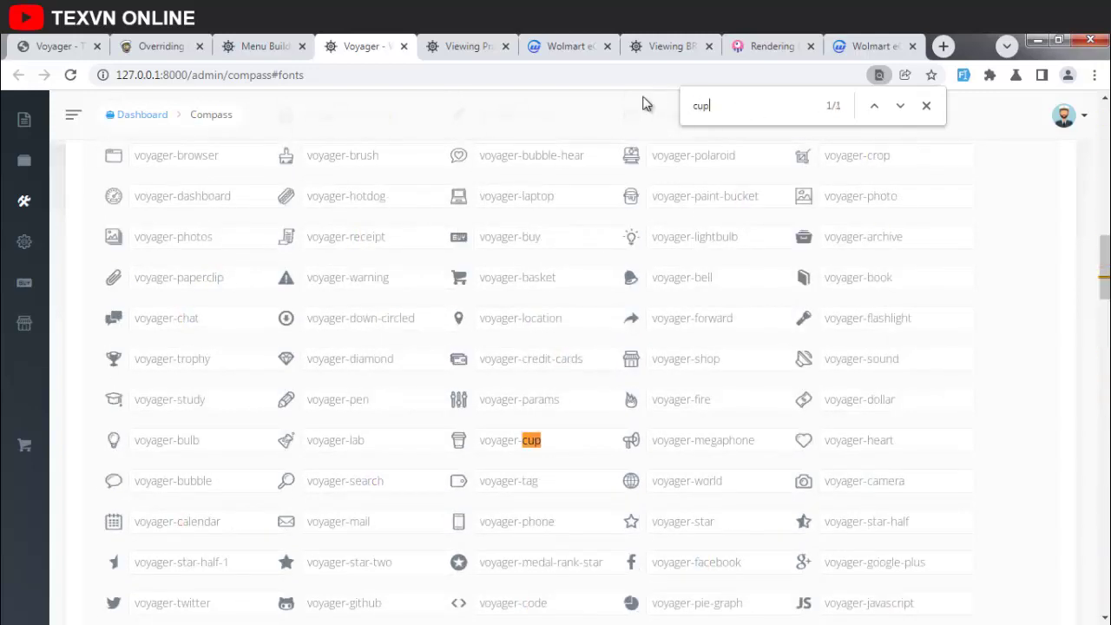
scroll(434, 374, "down", 4)
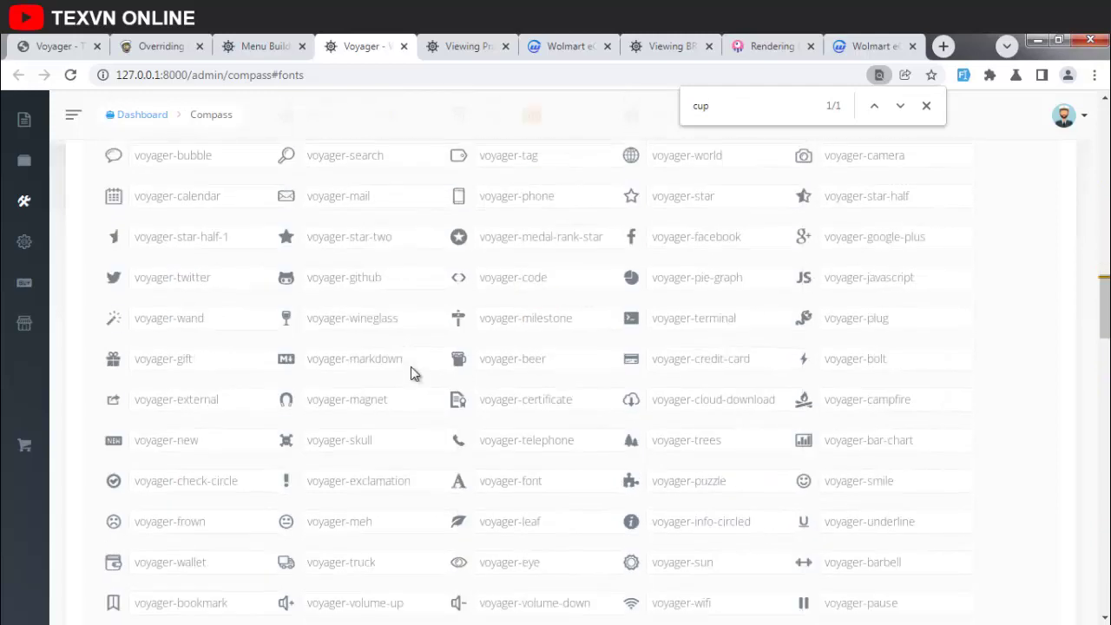
scroll(368, 432, "down", 3)
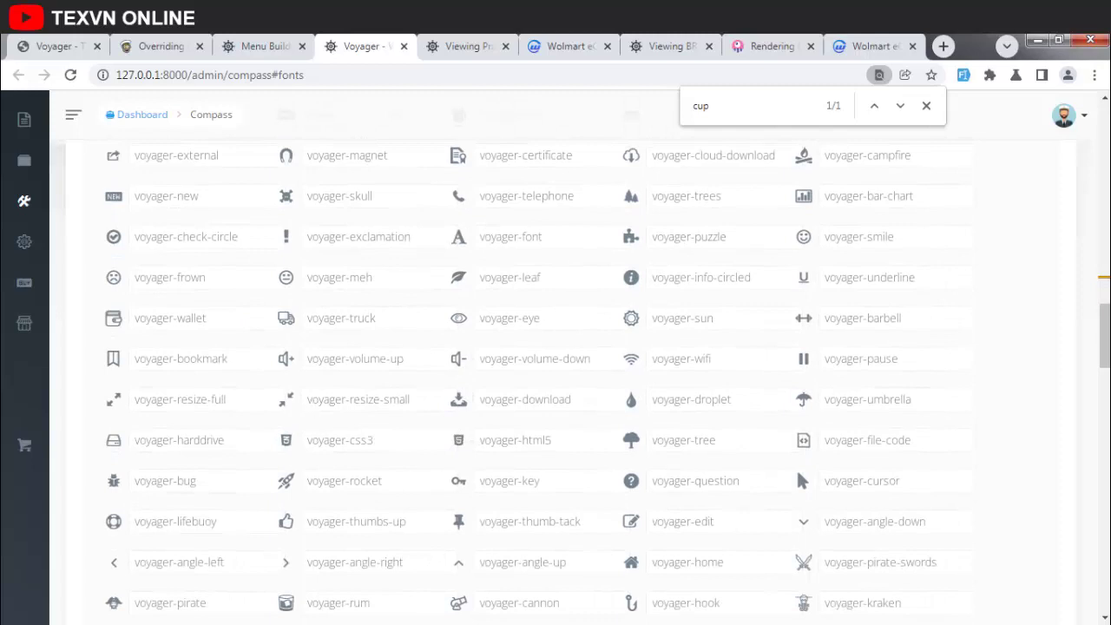
scroll(732, 432, "up", 4)
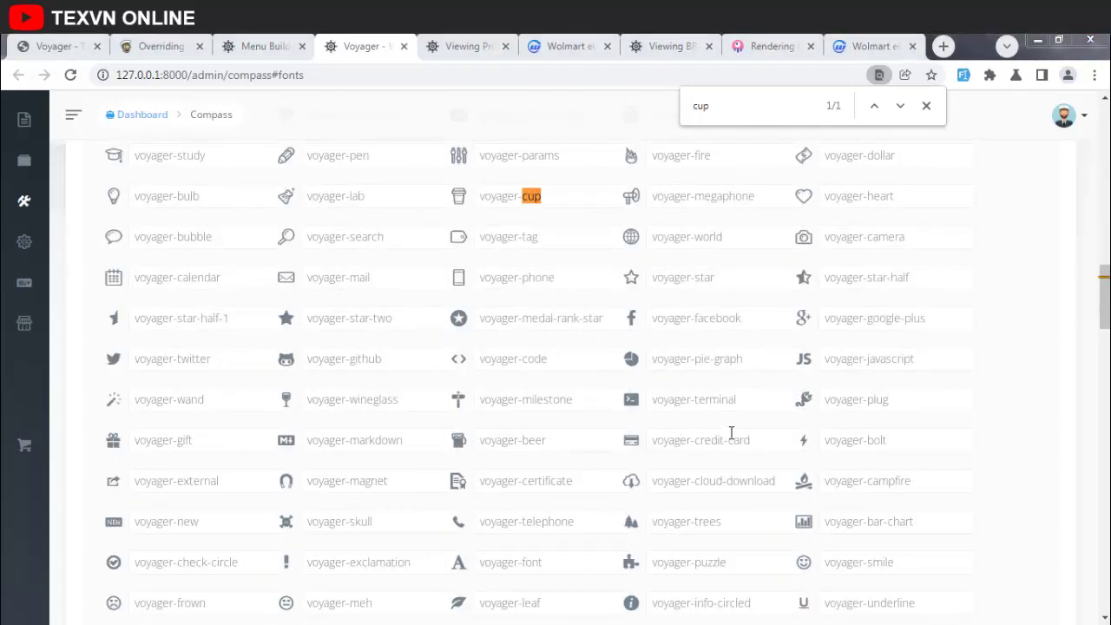
Copy the icon name voyager-credit-card, set it as the Coupons menu item's font icon class and save the item
left_click_drag(752, 444, 635, 443)
key("ctrl+c")
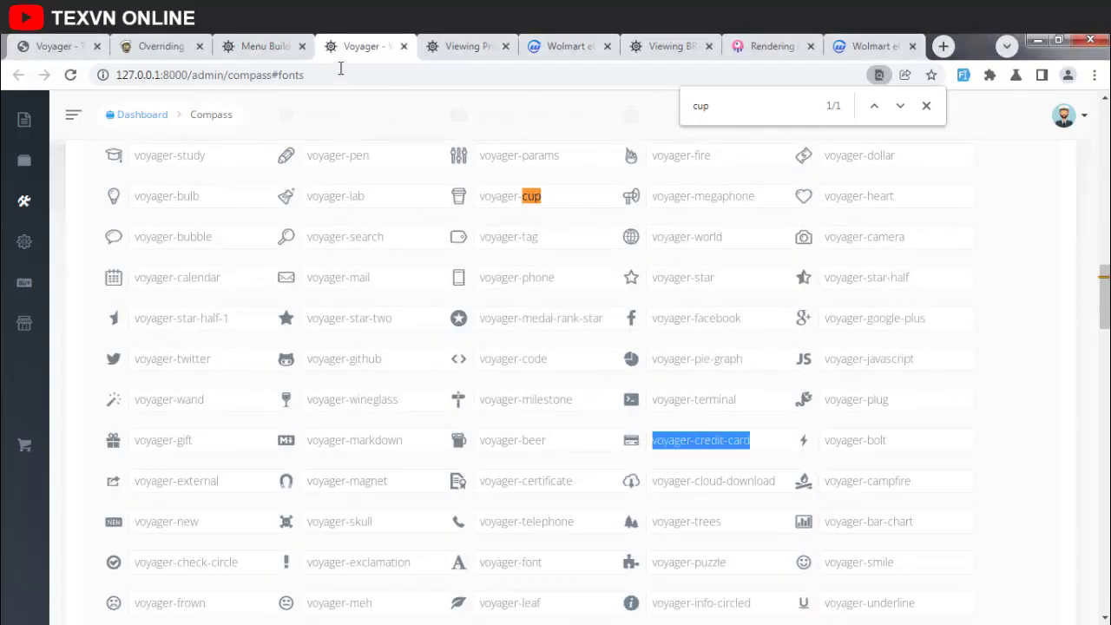
key("ctrl+shift+Tab")
scroll(486, 268, "down", 4)
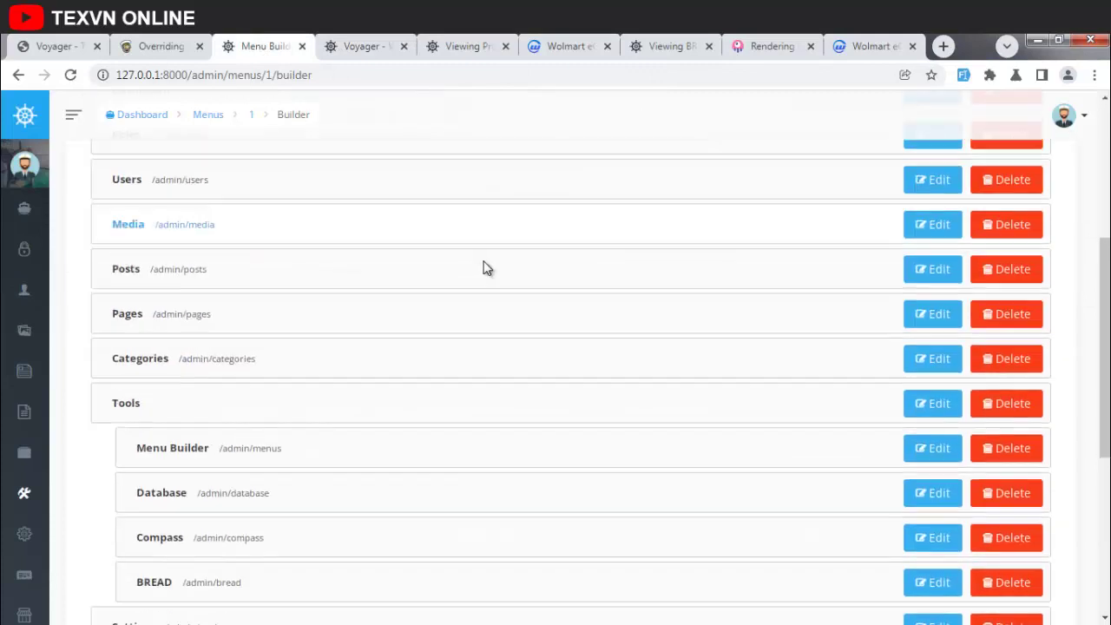
scroll(250, 411, "down", 5)
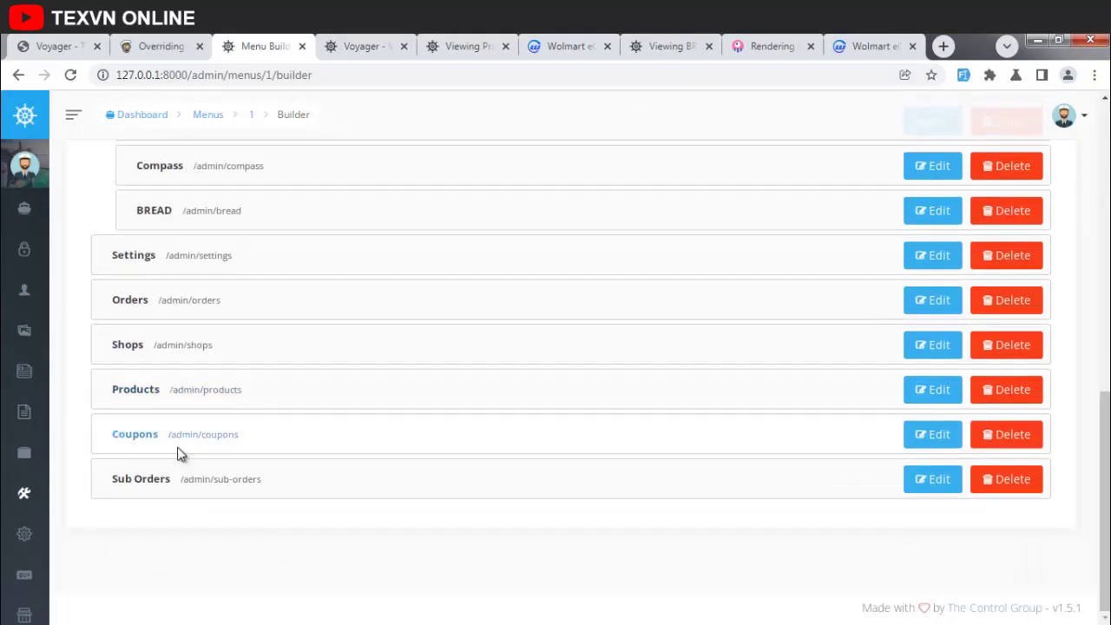
left_click(934, 438)
scroll(368, 433, "down", 1)
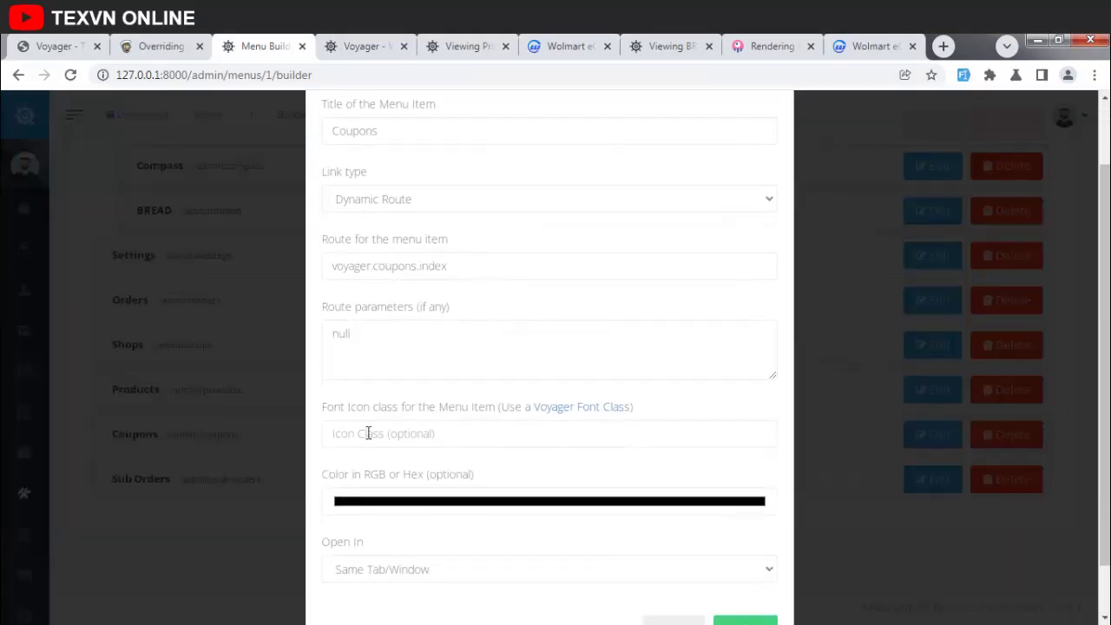
left_click(365, 433)
key("ctrl+v")
scroll(546, 457, "down", 1)
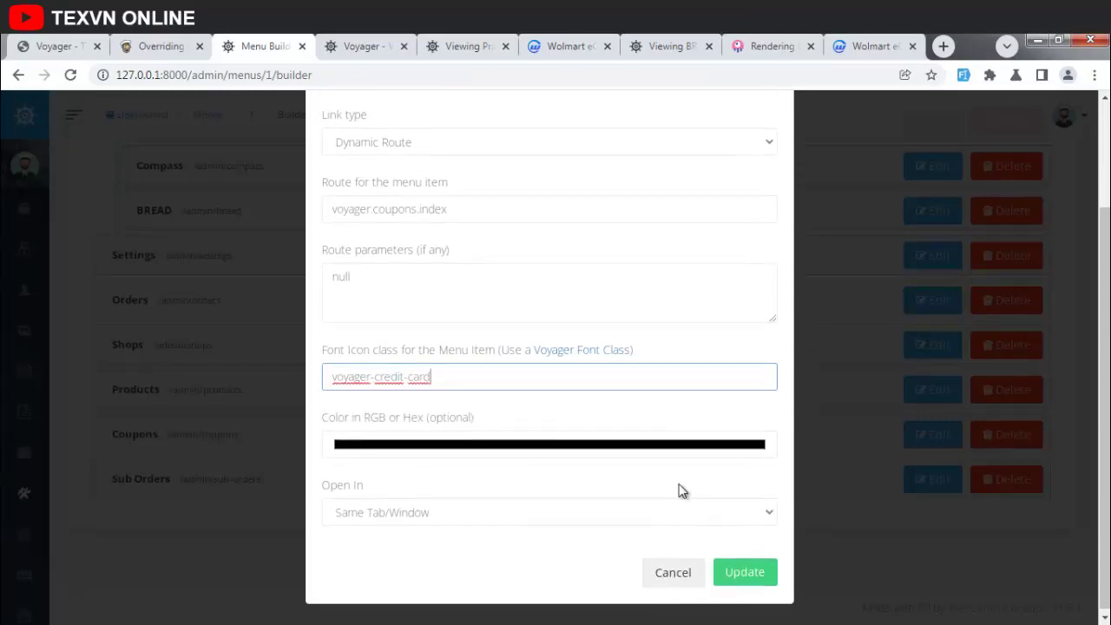
left_click(734, 570)
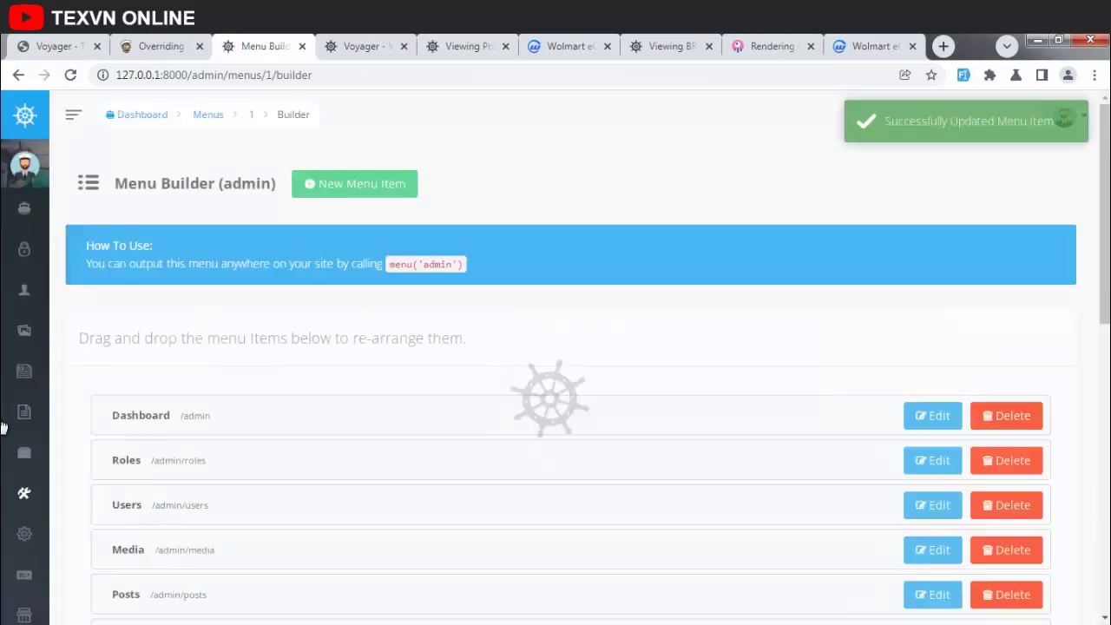
Open the Products page from the admin menu and start adding a new product
scroll(15, 597, "down", 3)
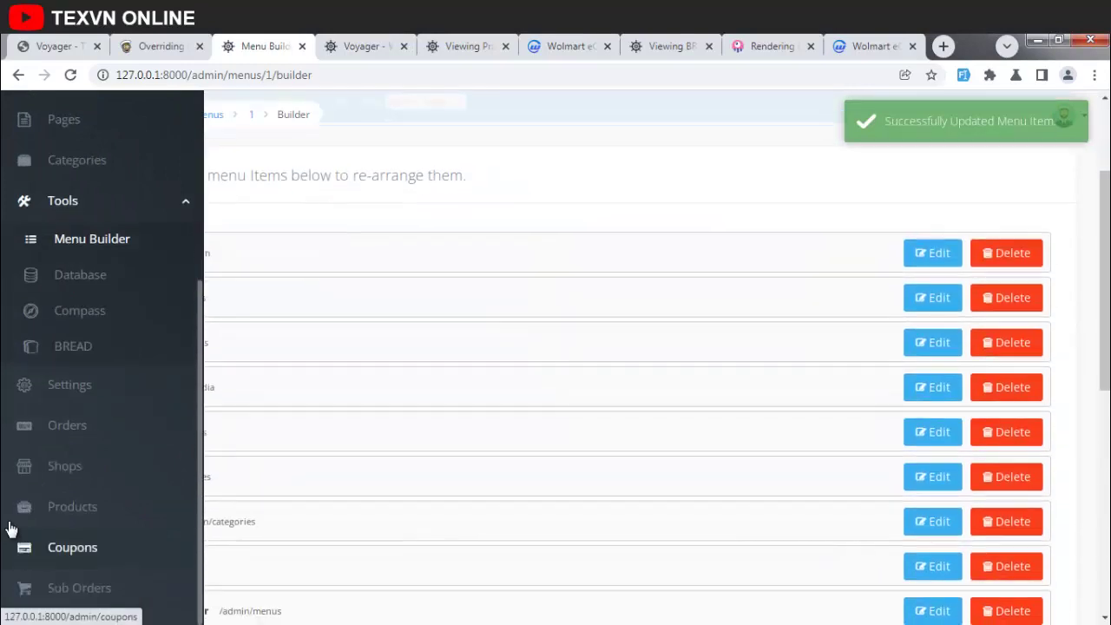
left_click(68, 510)
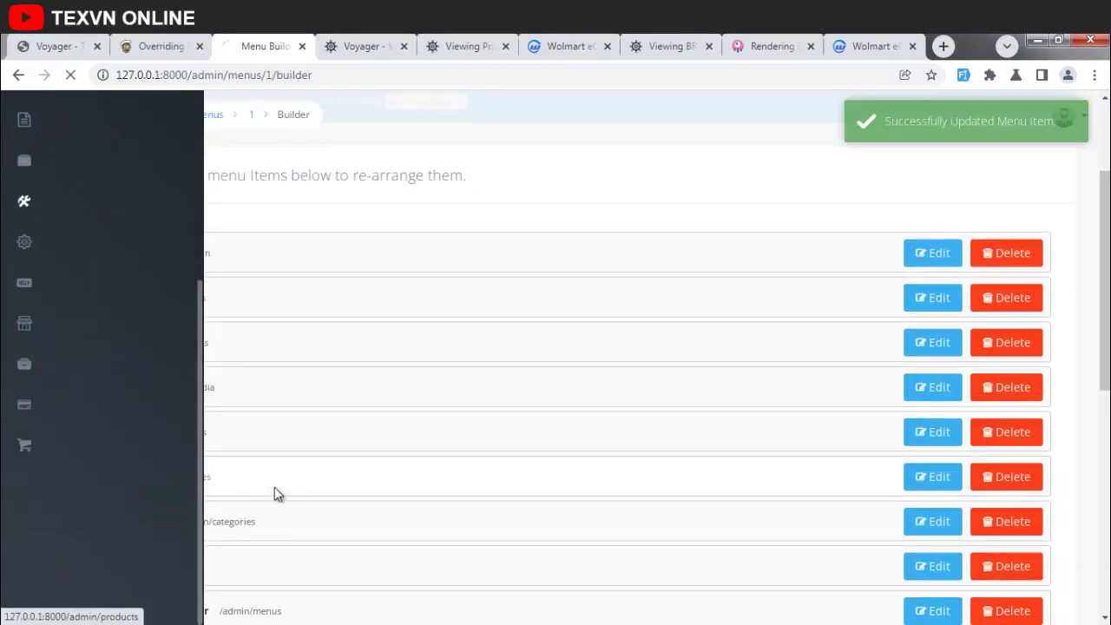
left_click(256, 185)
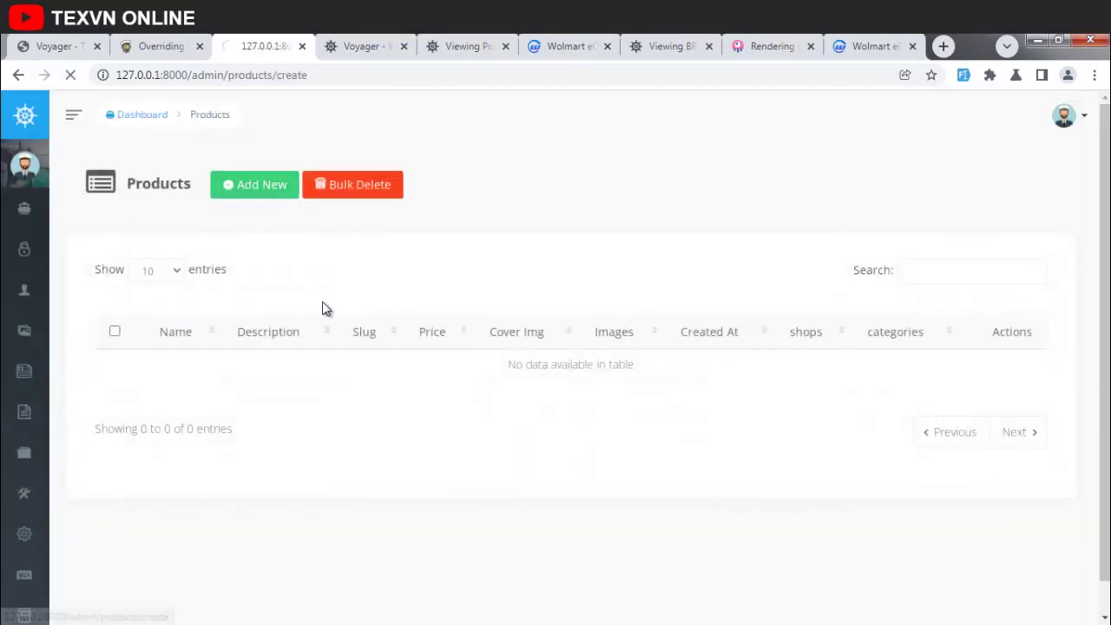
Autofill the product form with dummy data using the form filler extension and enter placeholder text as the description
left_click(962, 76)
scroll(225, 304, "down", 1)
left_click(248, 330)
type("dfs")
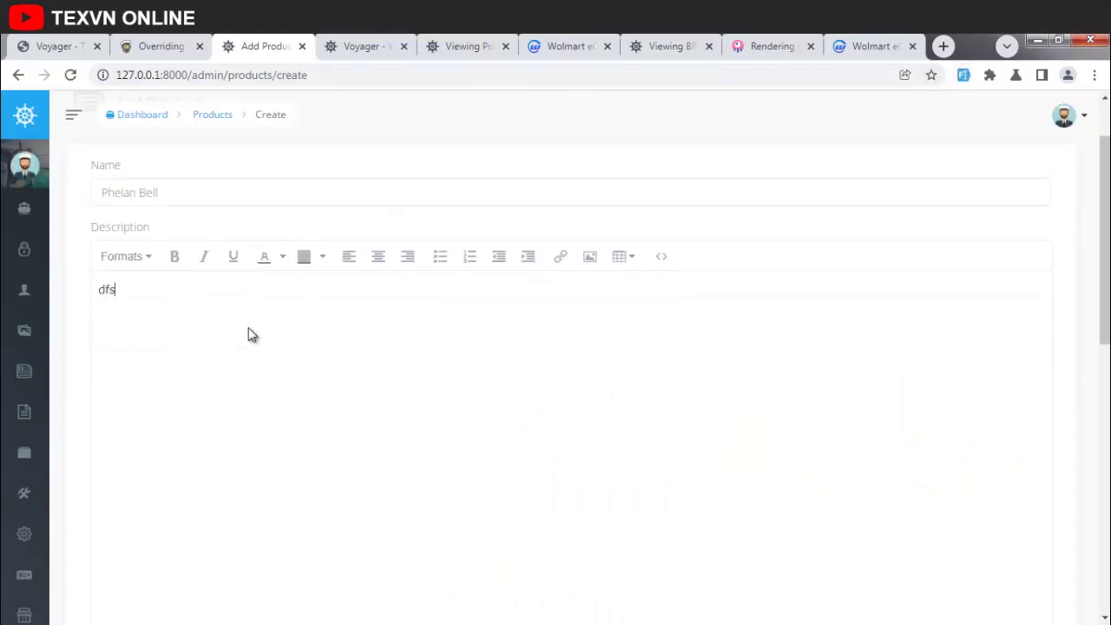
type("dfsdfsdfsdf")
Assign the product to the shop "Quam in accusamus." and to Category 1
scroll(248, 345, "down", 10)
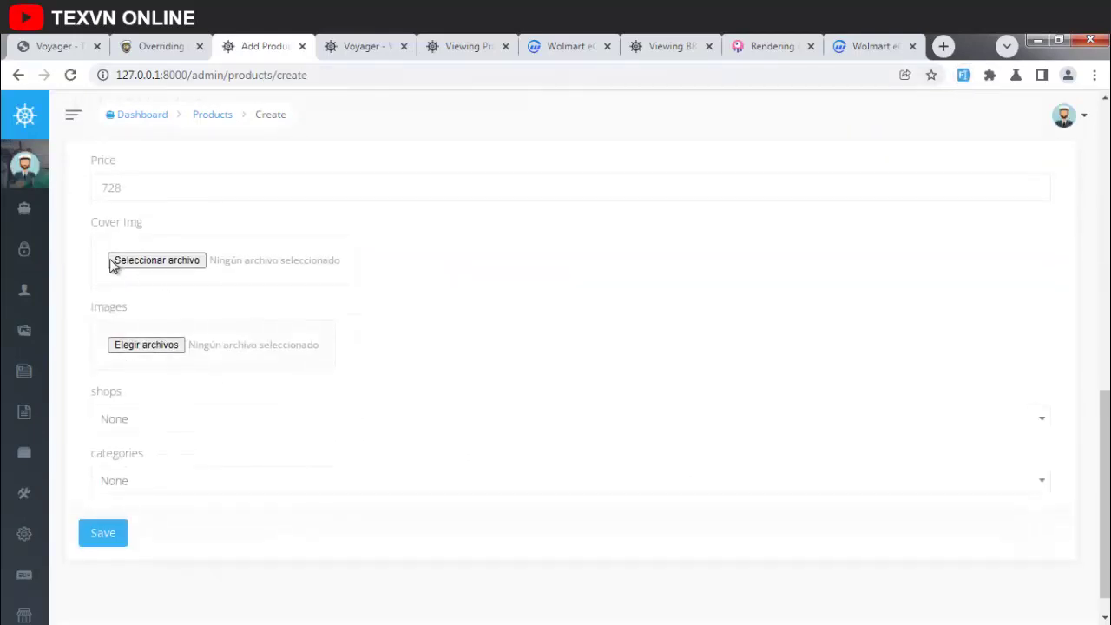
left_click(154, 427)
left_click(148, 508)
left_click(190, 490)
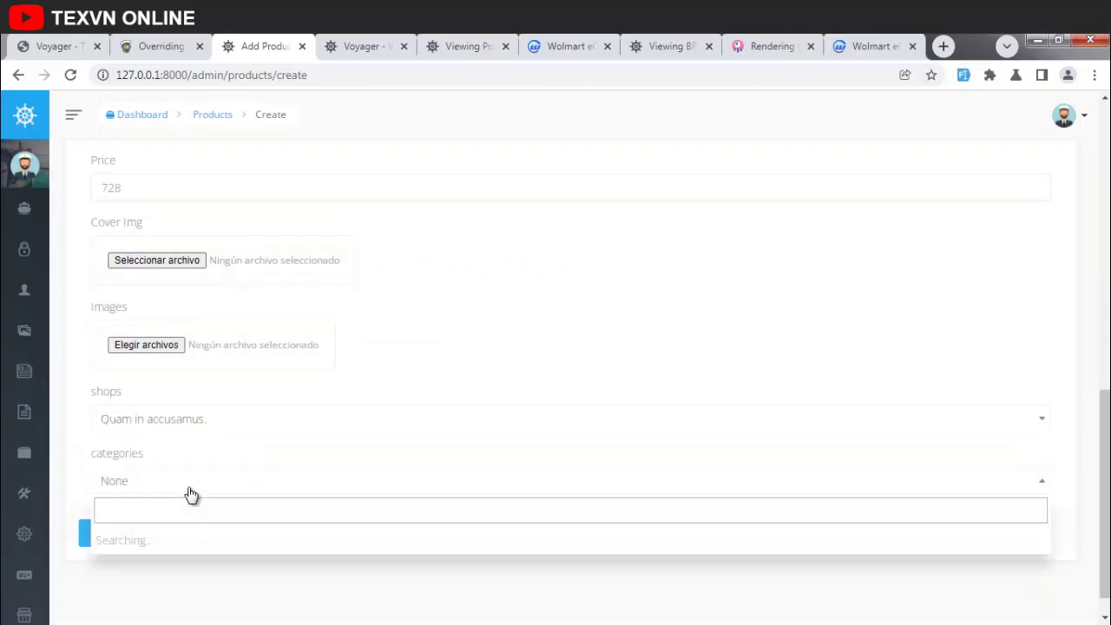
left_click(169, 375)
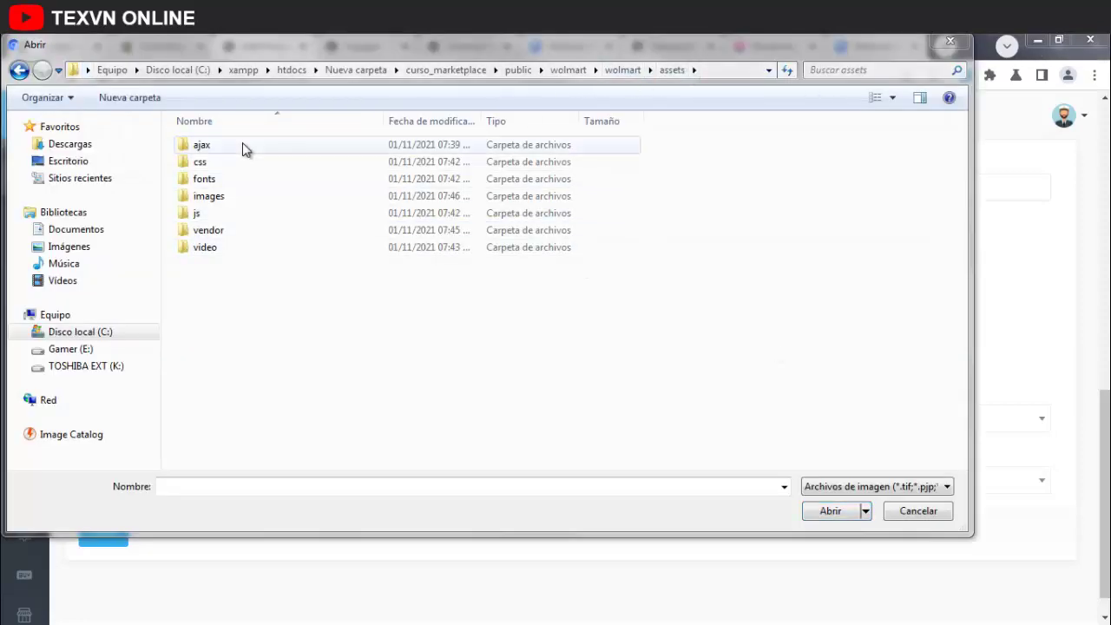
Browse to the images/products folder for the cover image and show its files as large icons
double_click(210, 198)
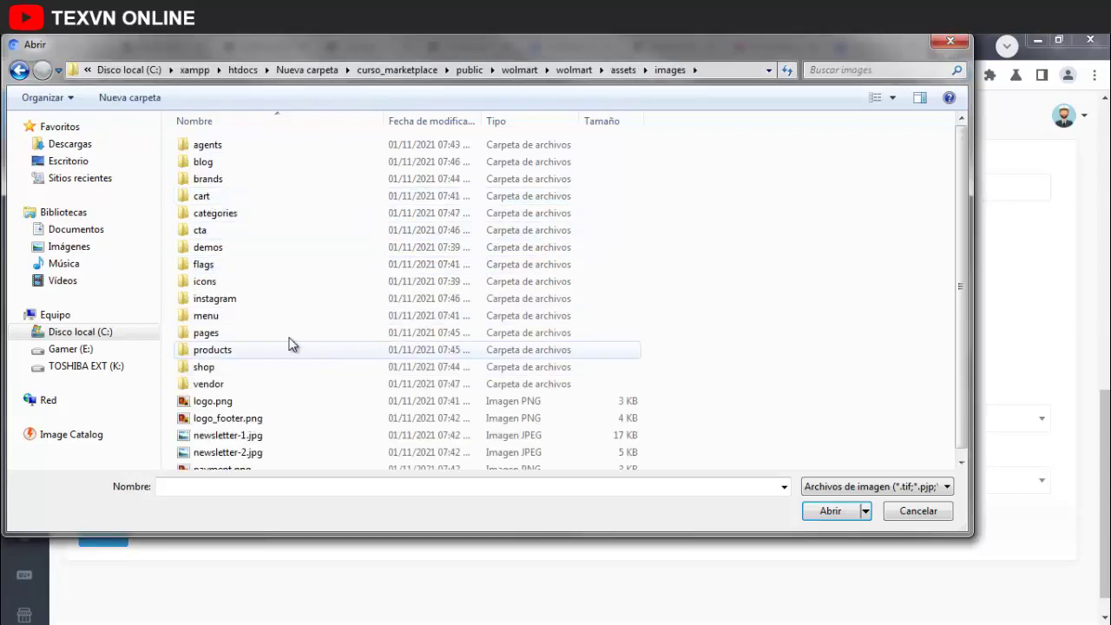
double_click(216, 351)
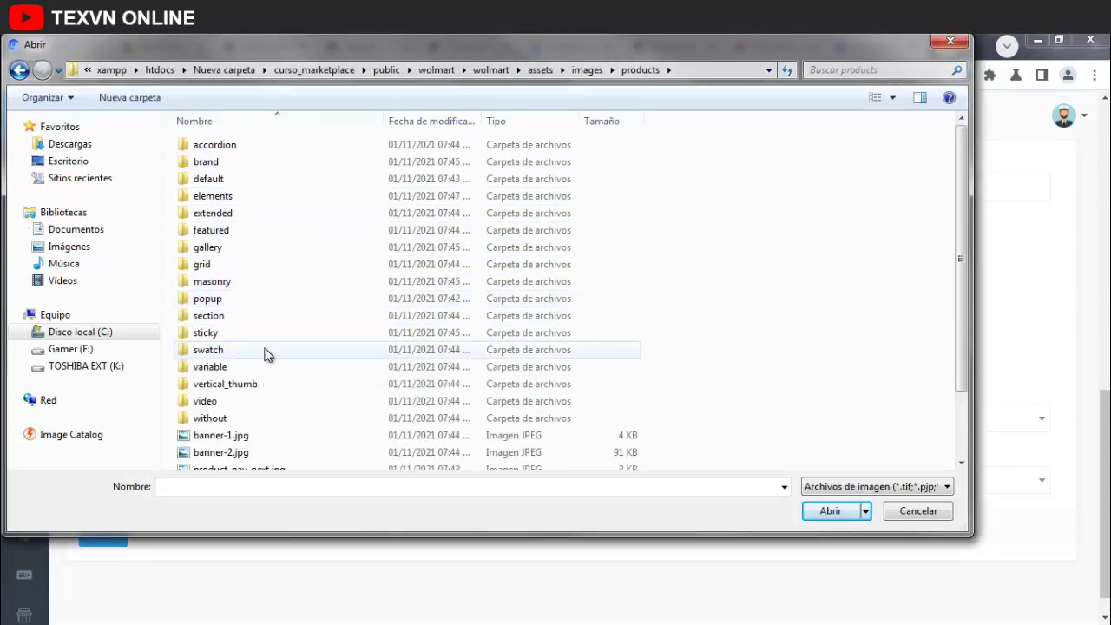
scroll(292, 217, "down", 2)
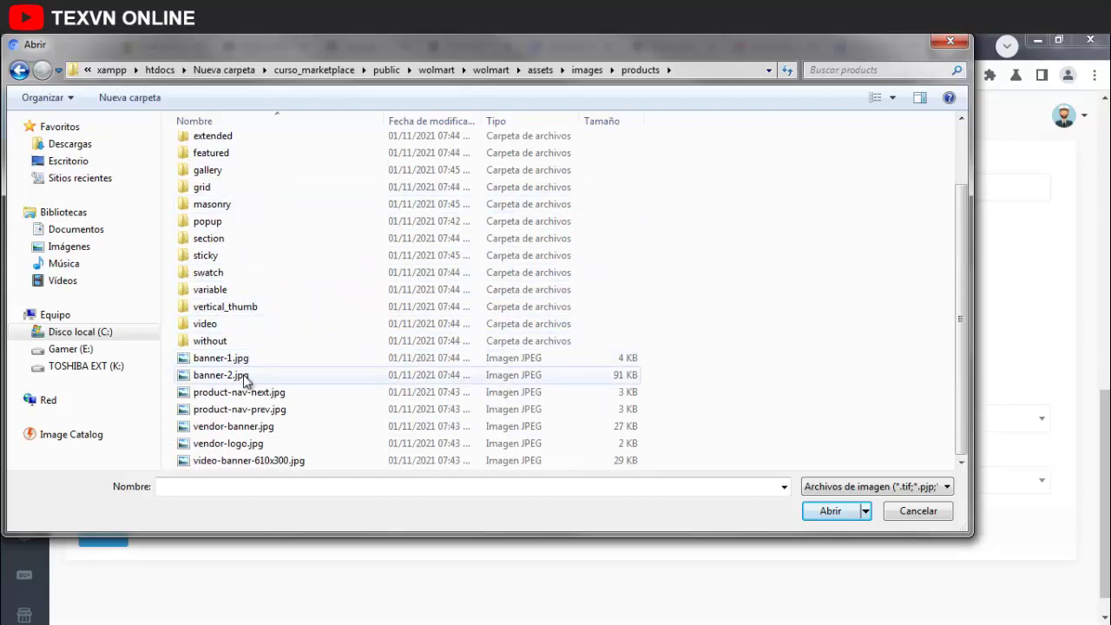
left_click(244, 379)
left_click(253, 392)
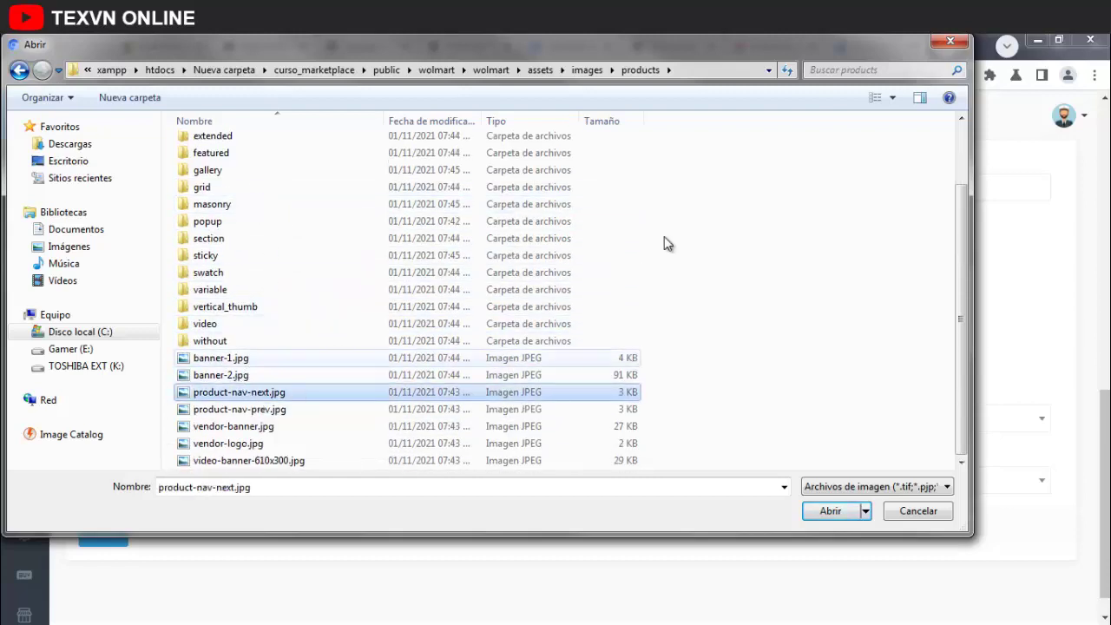
left_click(892, 97)
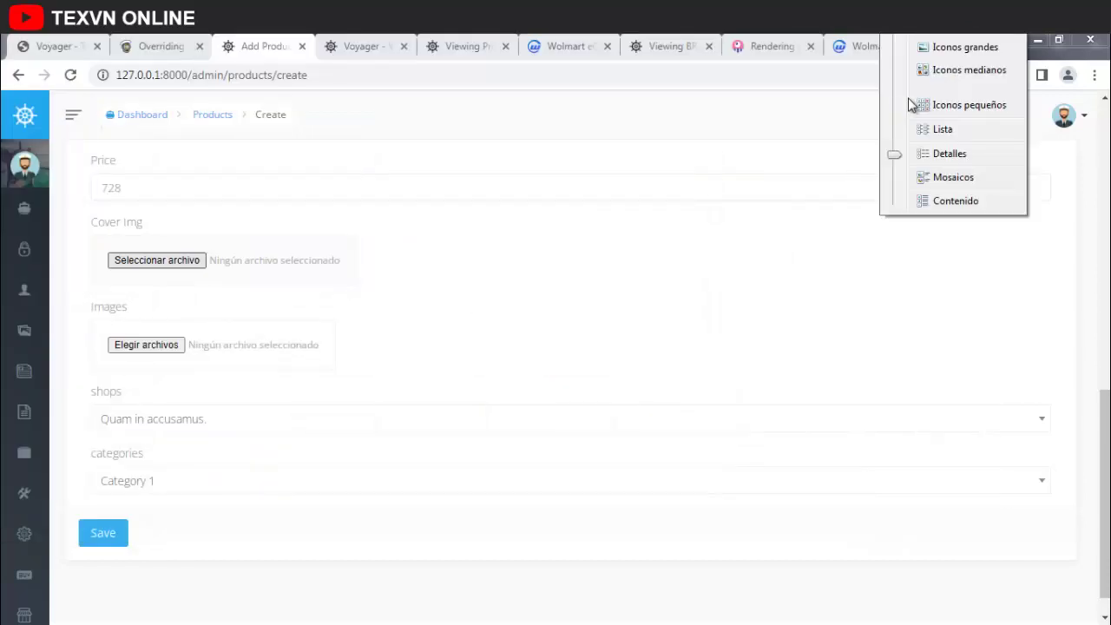
left_click(958, 48)
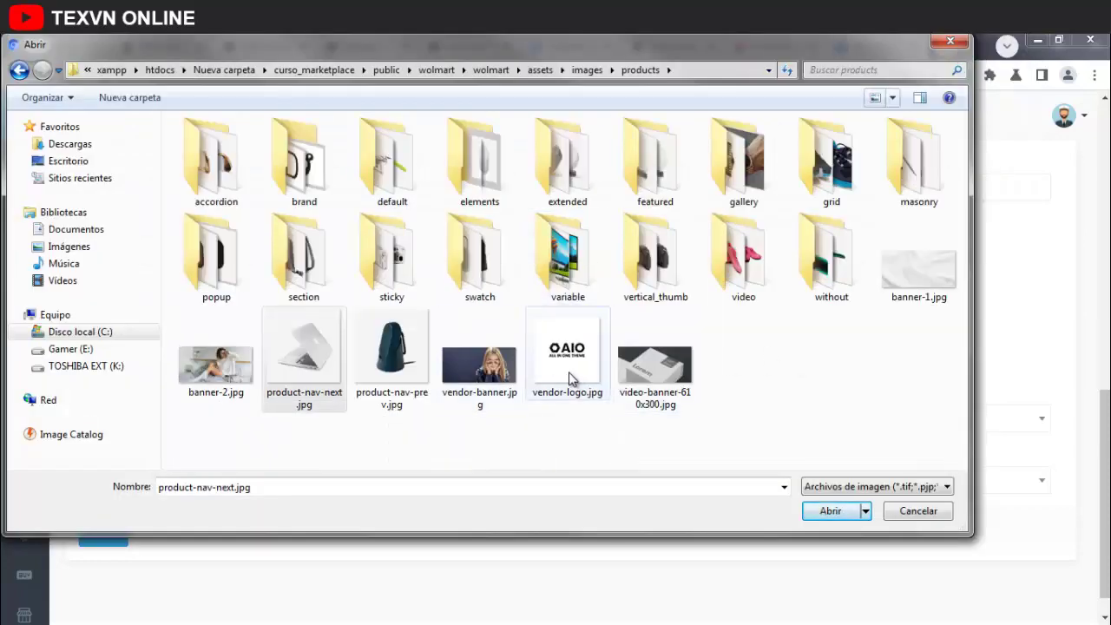
Check the accordion folder, then choose 2.jpg from the default folder as the product's cover image
left_click(244, 177)
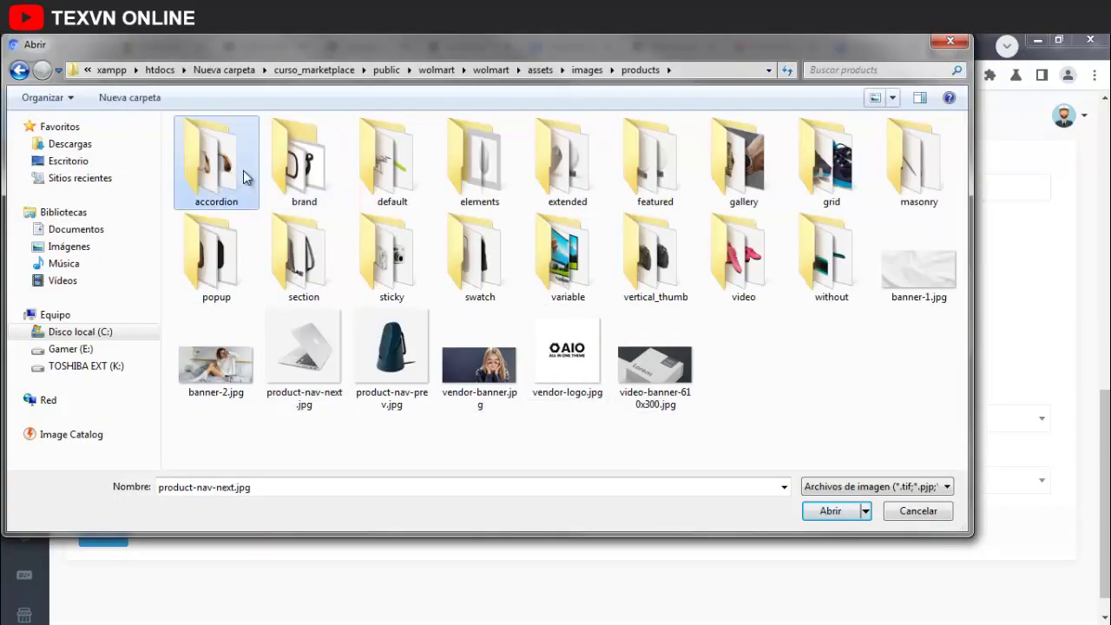
double_click(244, 177)
key("BackSpace")
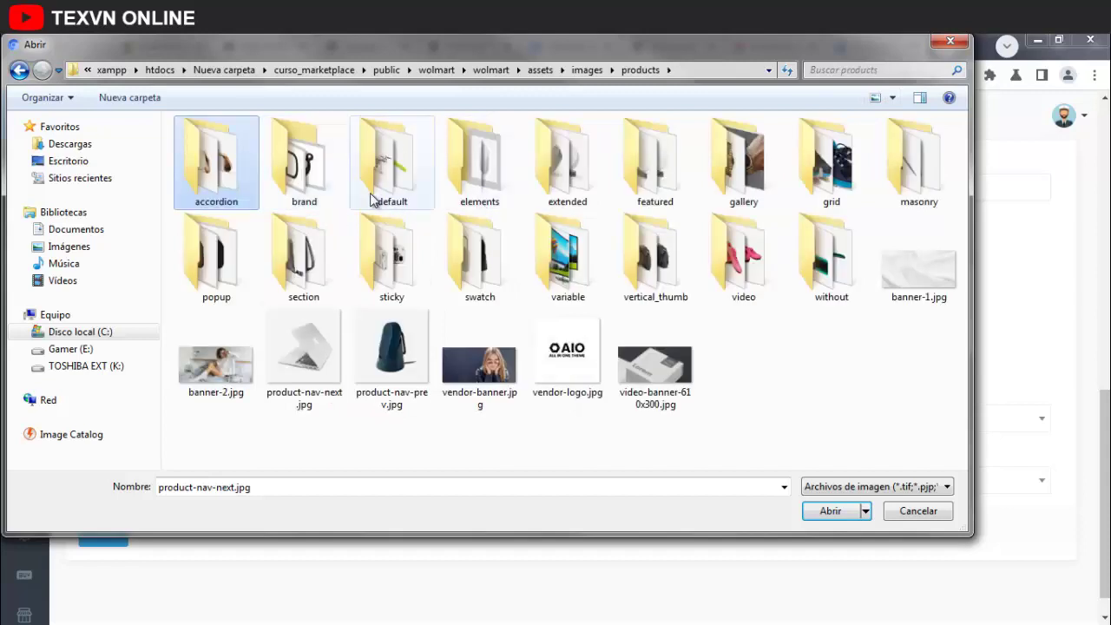
double_click(414, 188)
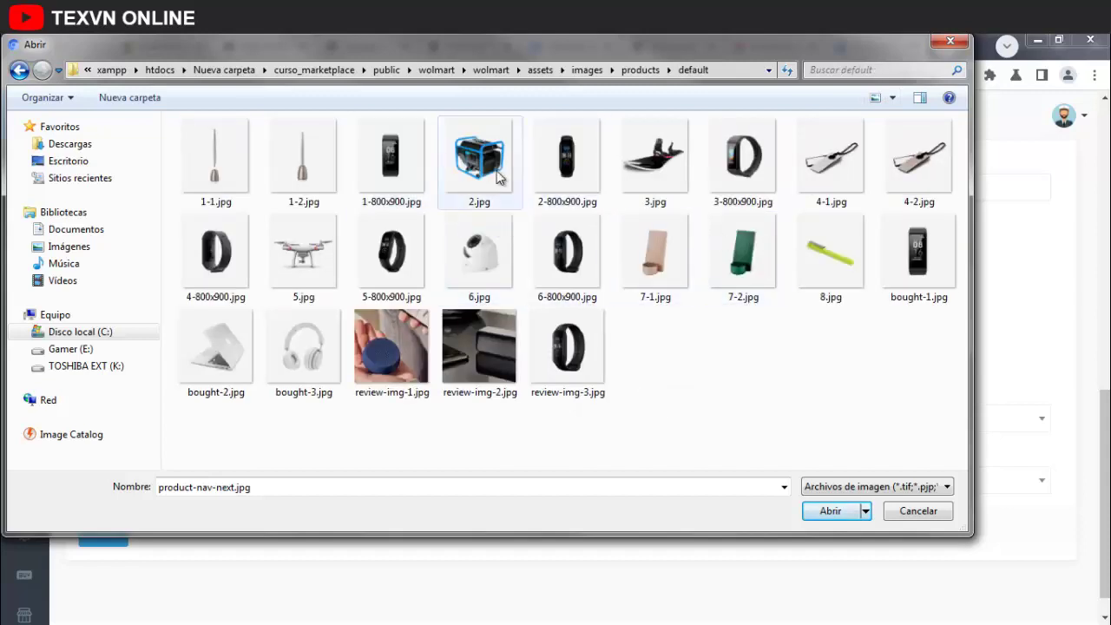
double_click(481, 178)
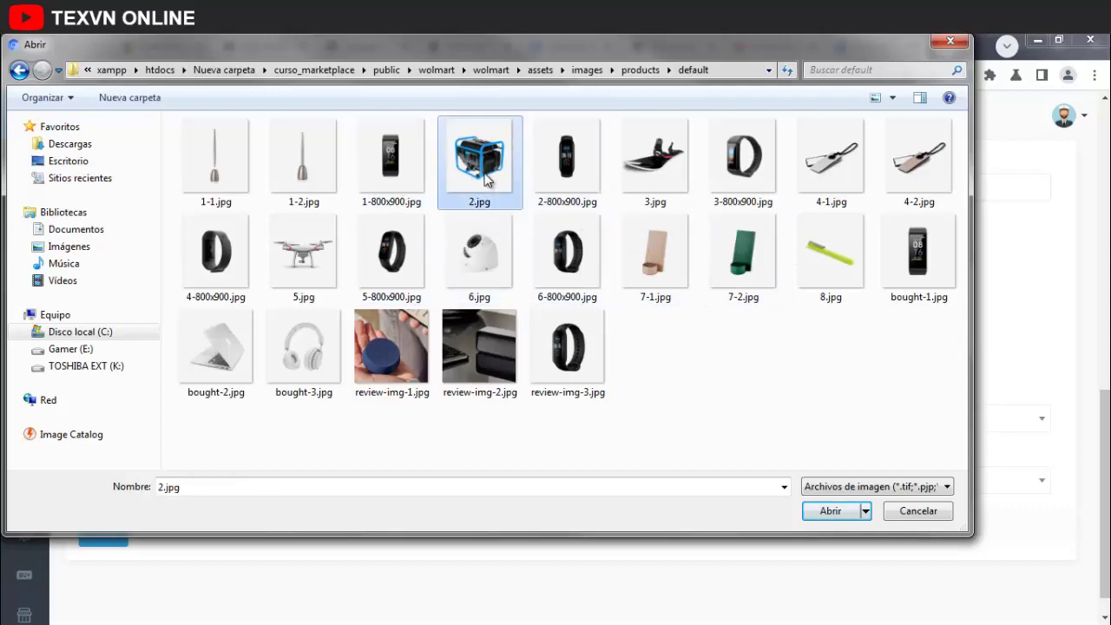
Add 5-800x900.jpg, 6.jpg, 6-800x900.jpg and 7-1.jpg as the product's additional images and save the product
left_click(165, 344)
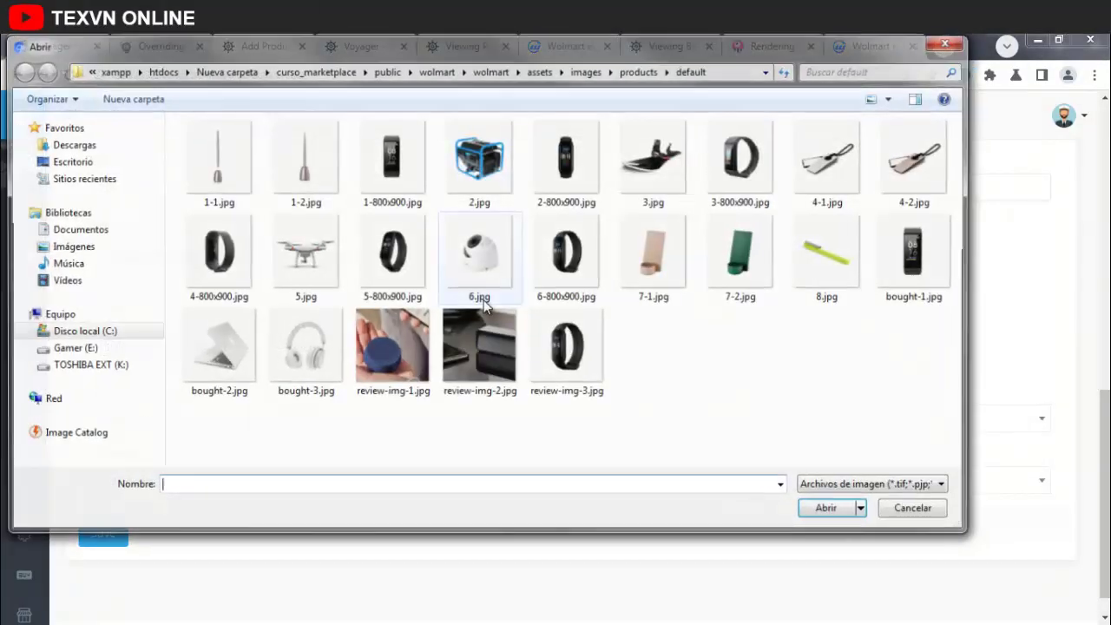
left_click(392, 251)
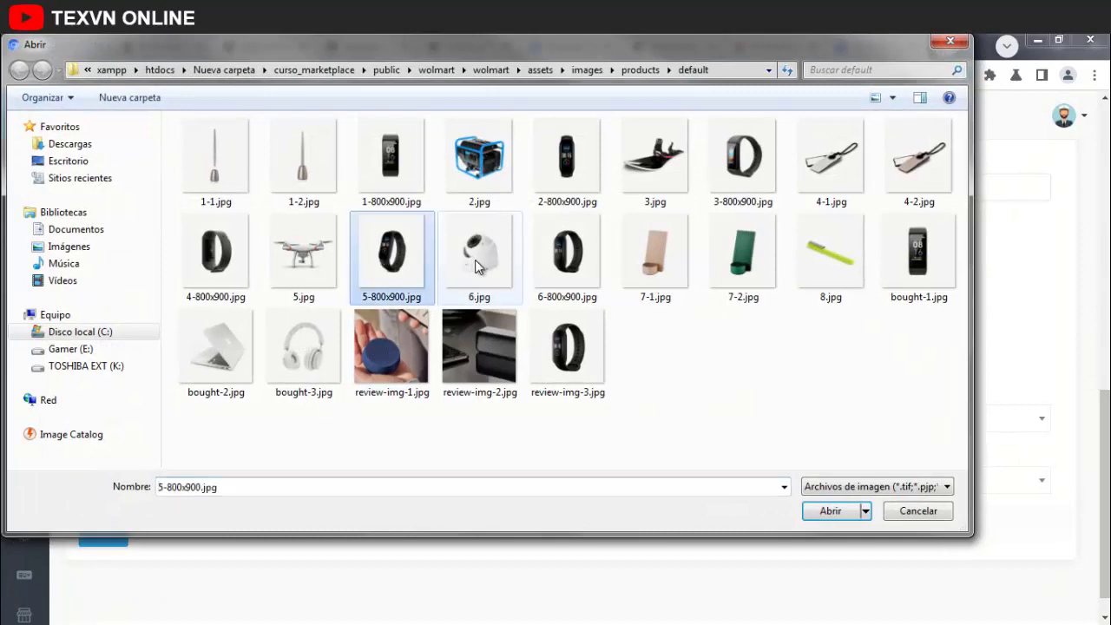
left_click(479, 252, "ctrl")
left_click(566, 252, "ctrl")
left_click(656, 256, "ctrl")
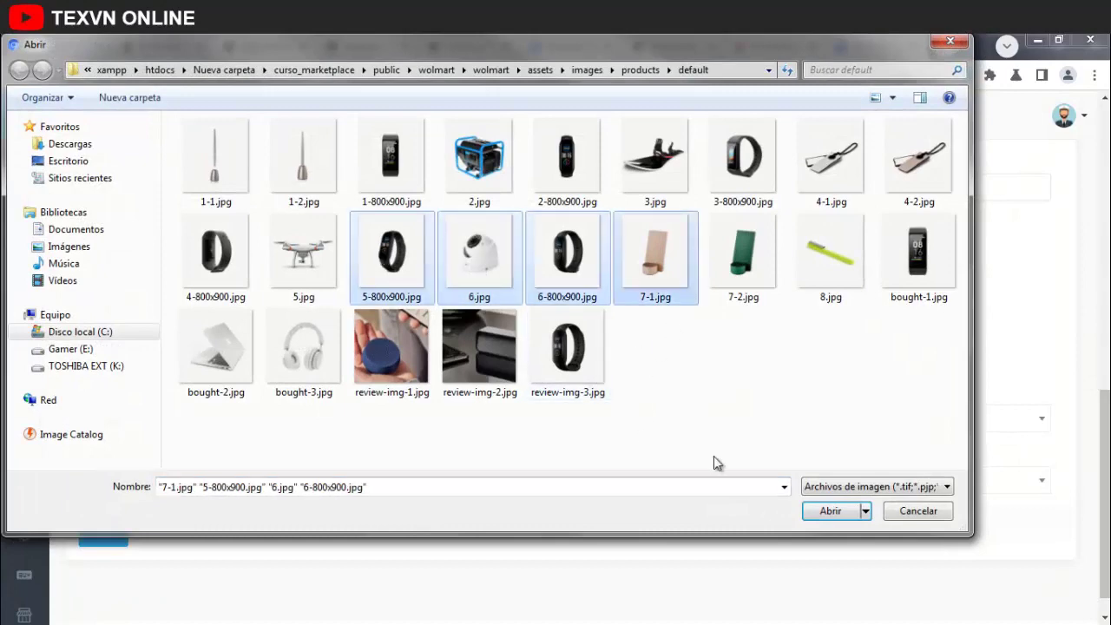
left_click(842, 511)
left_click(121, 543)
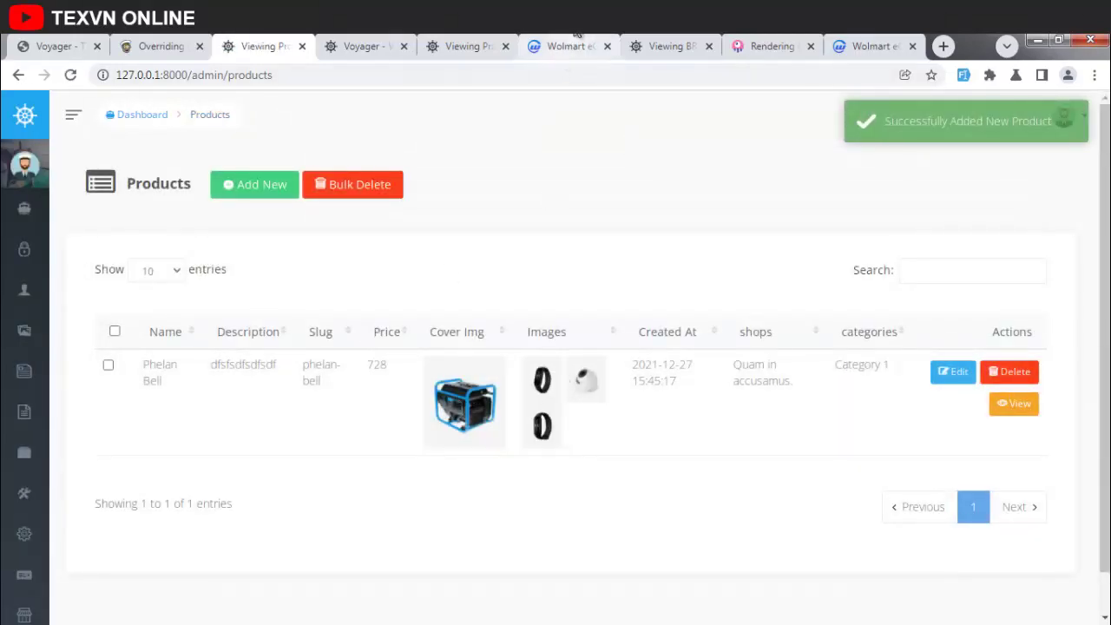
Load the storefront page 127.0.0.1:8000/shop in the other browser tab showing the empty products list
key("alt+Tab")
key("alt+Tab")
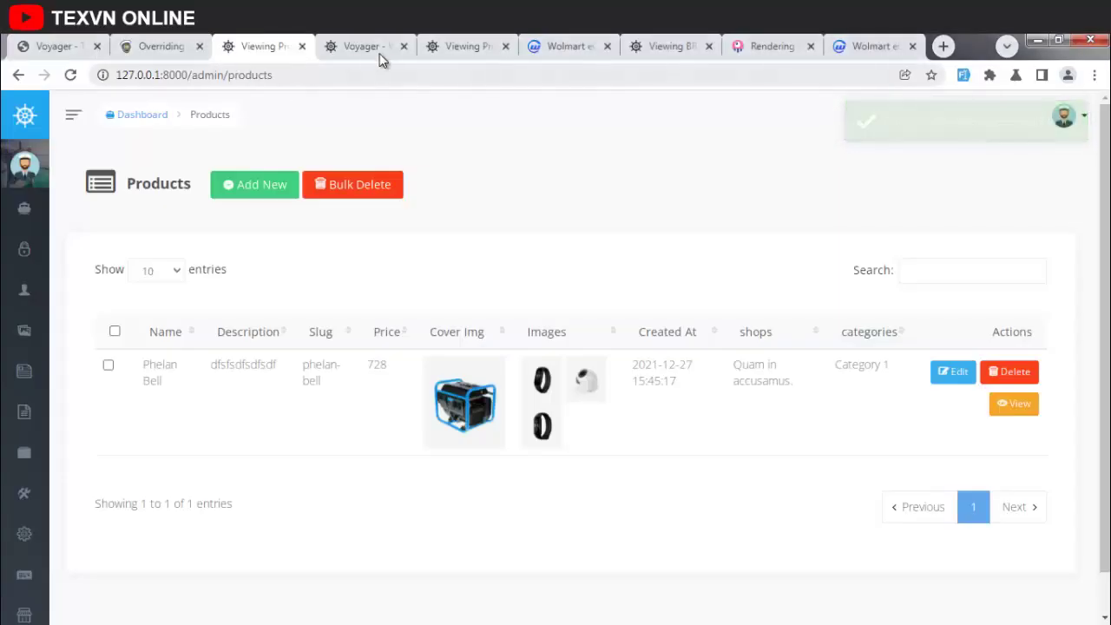
left_click(382, 51)
left_click(475, 52)
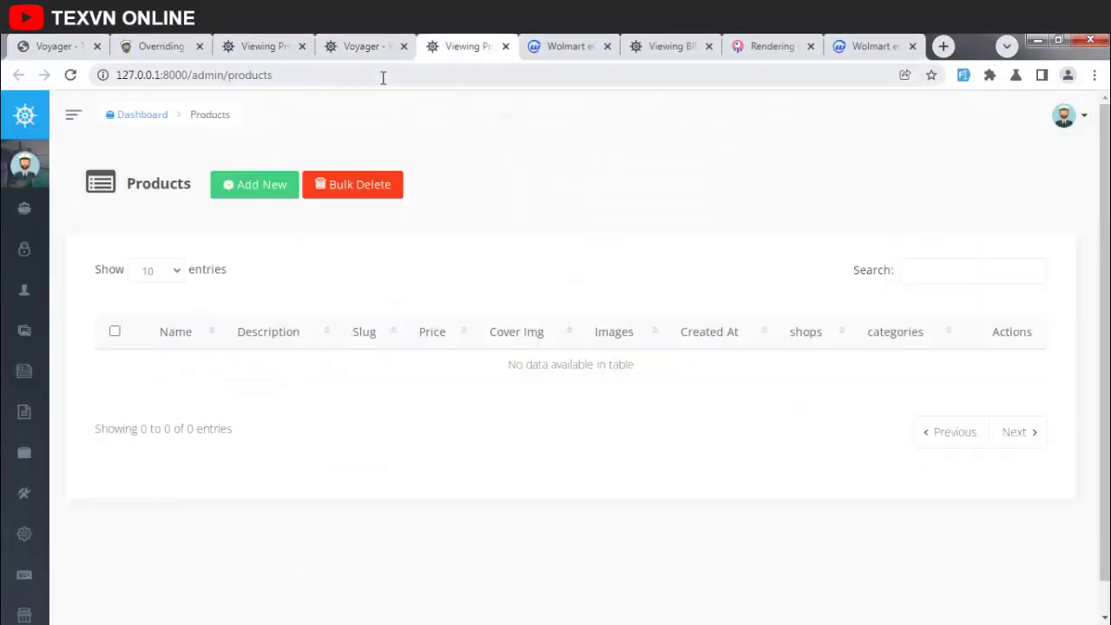
left_click(381, 75)
left_click(227, 75)
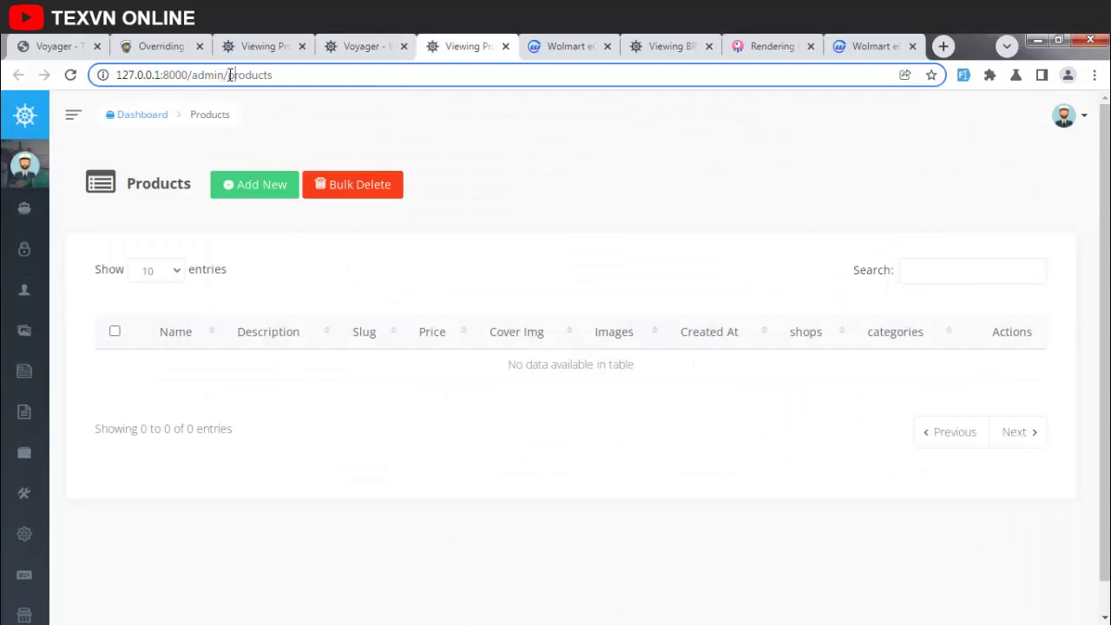
left_click_drag(329, 75, 372, 74)
type("shop")
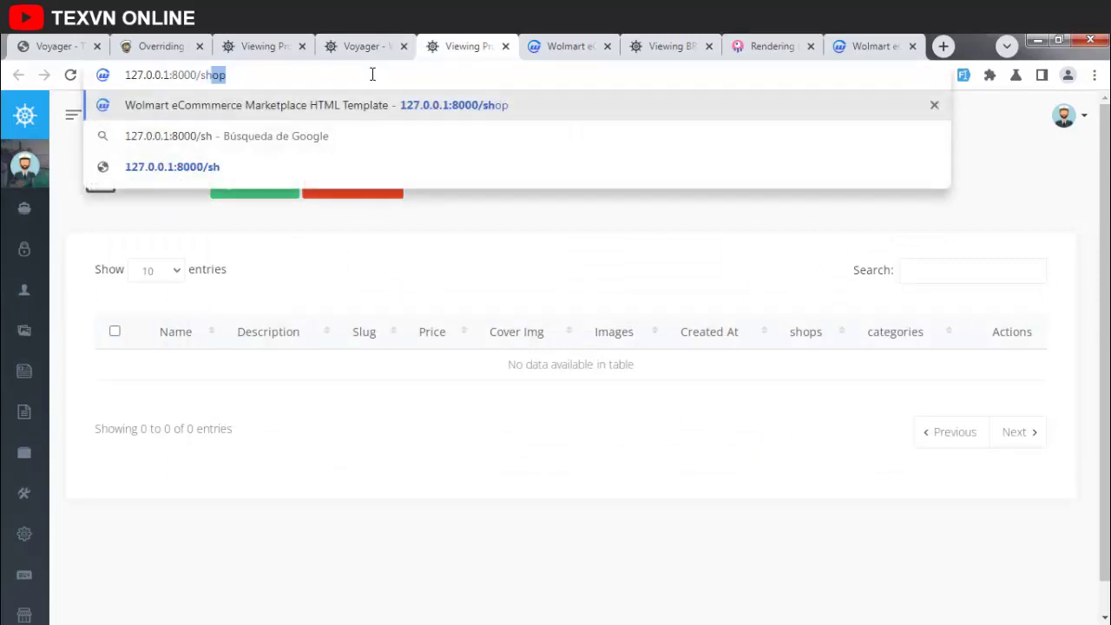
key("Return")
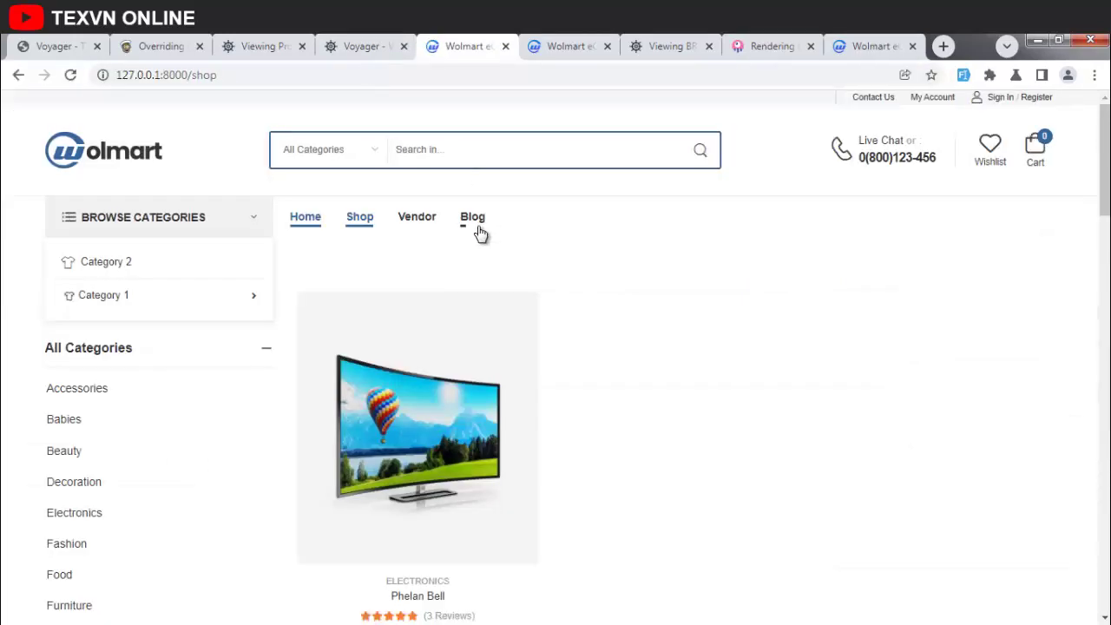
Check the new product's card in the shop listing and try to open the product from its image
scroll(710, 317, "down", 3)
scroll(624, 347, "up", 1)
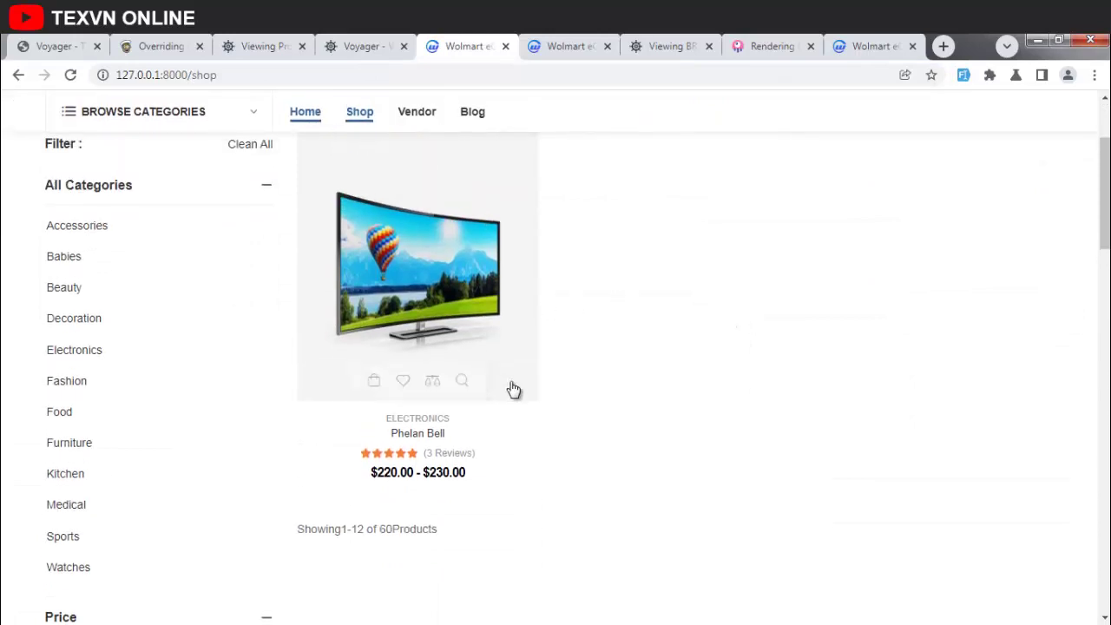
scroll(590, 316, "up", 2)
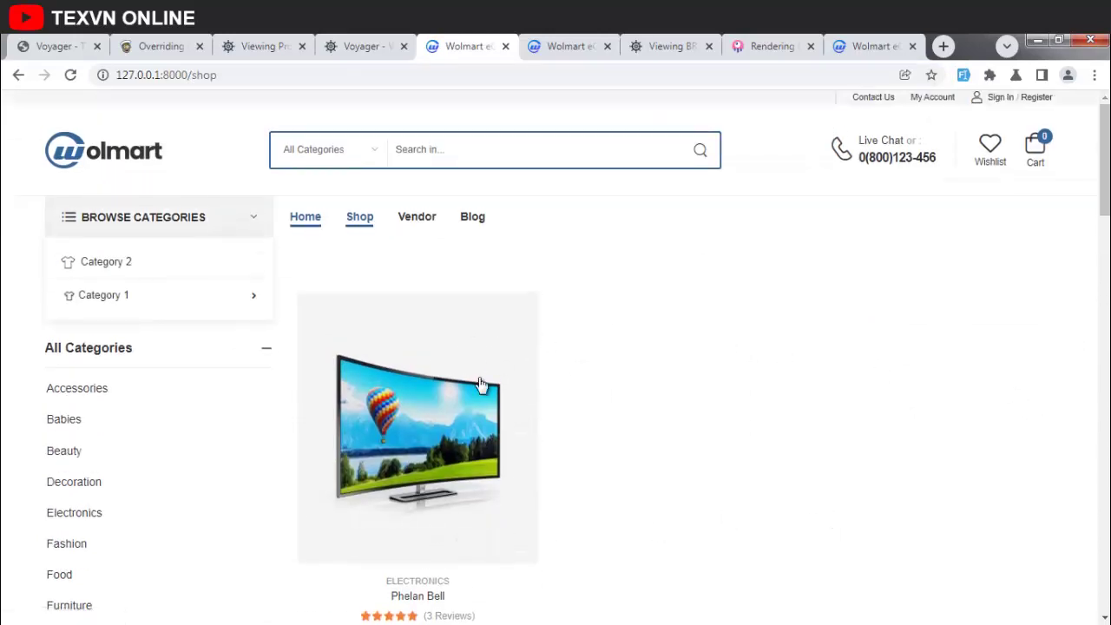
left_click(421, 371)
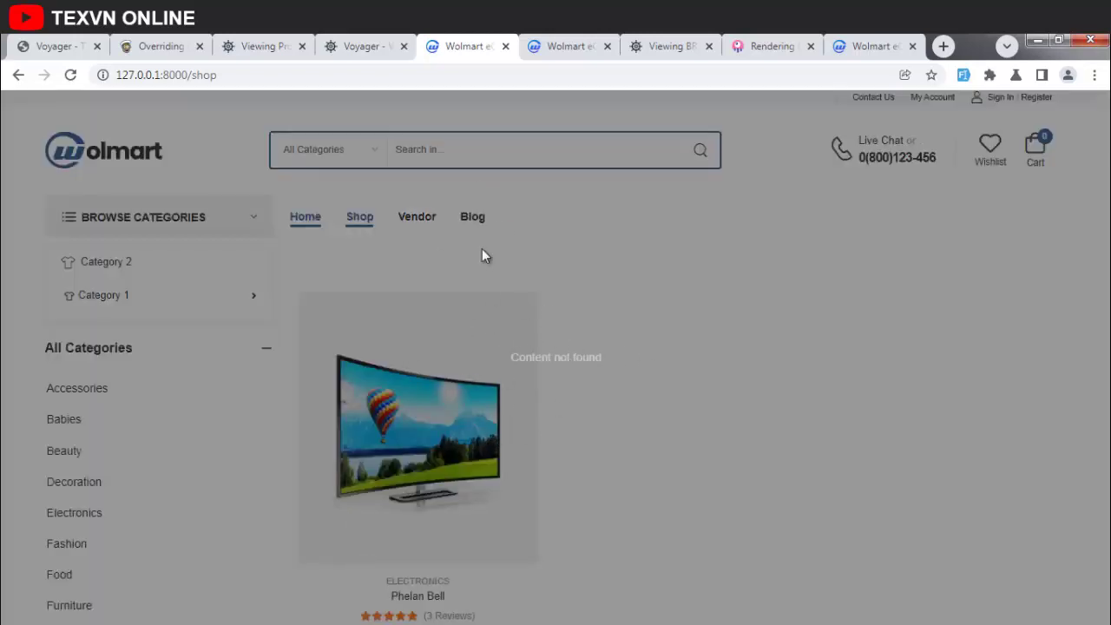
Switch to Visual Studio Code and open products.blade.php from resources\views\livewire\shop
key("alt+Tab")
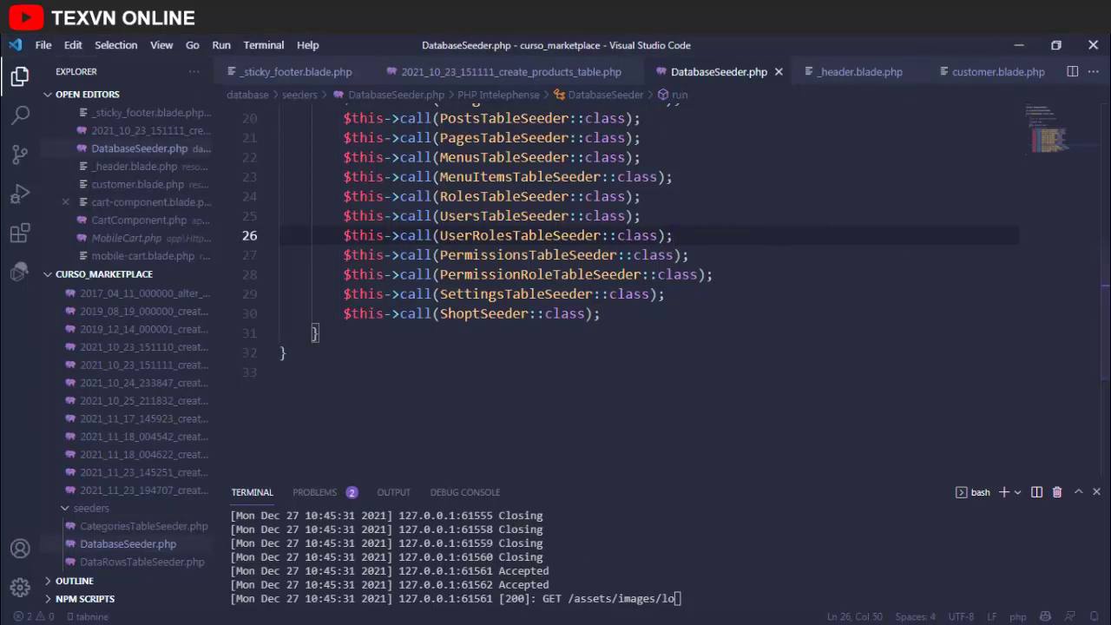
key("alt+Tab")
left_click(827, 215)
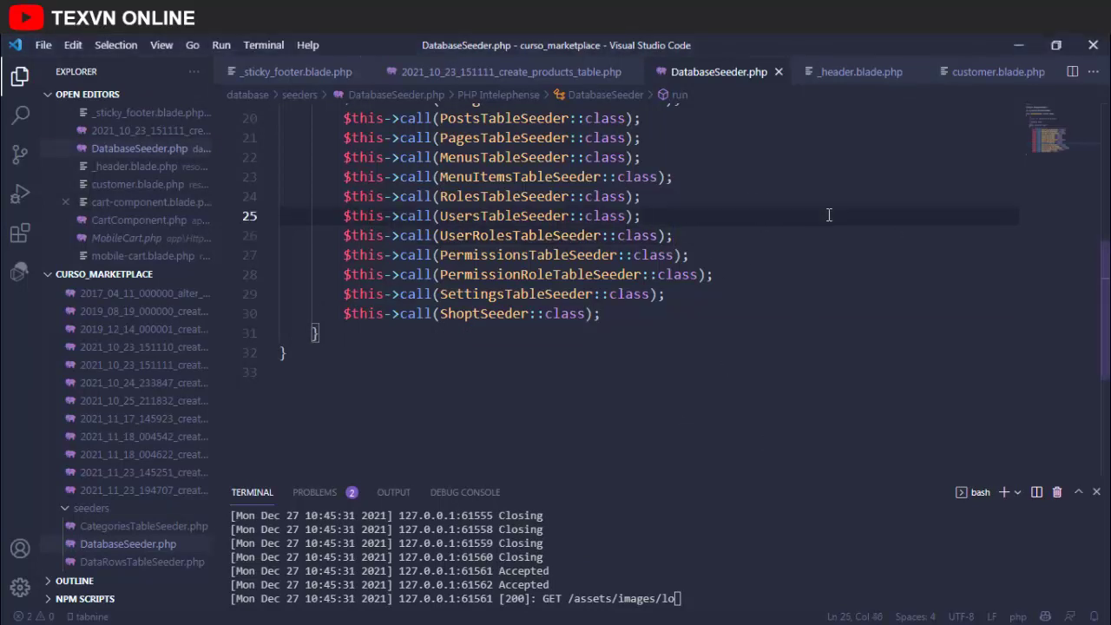
key("ctrl+p")
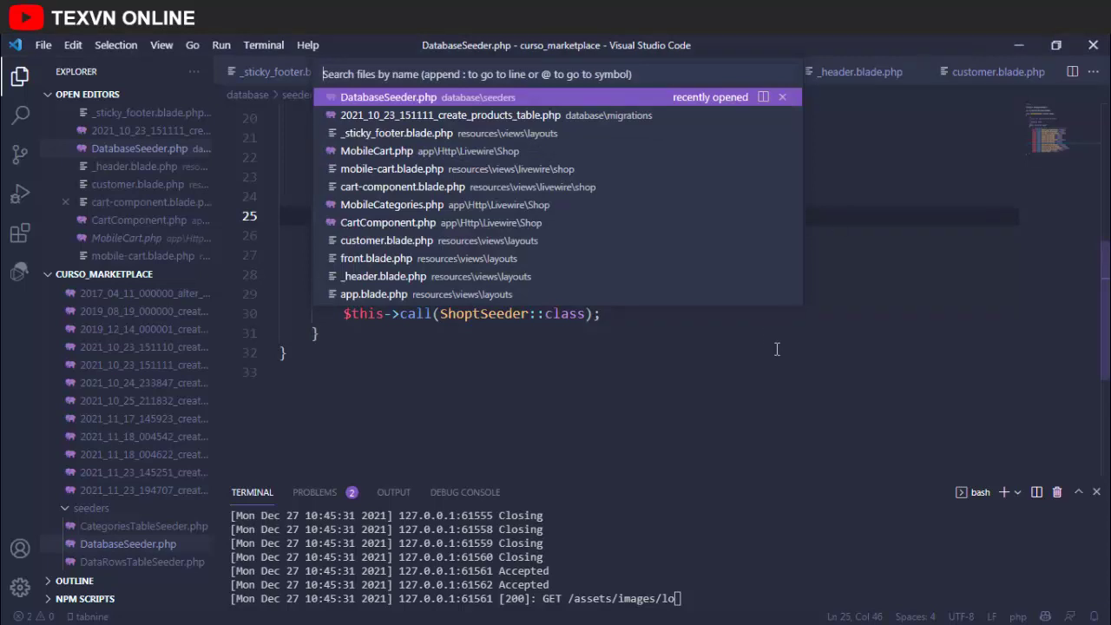
left_click(776, 389)
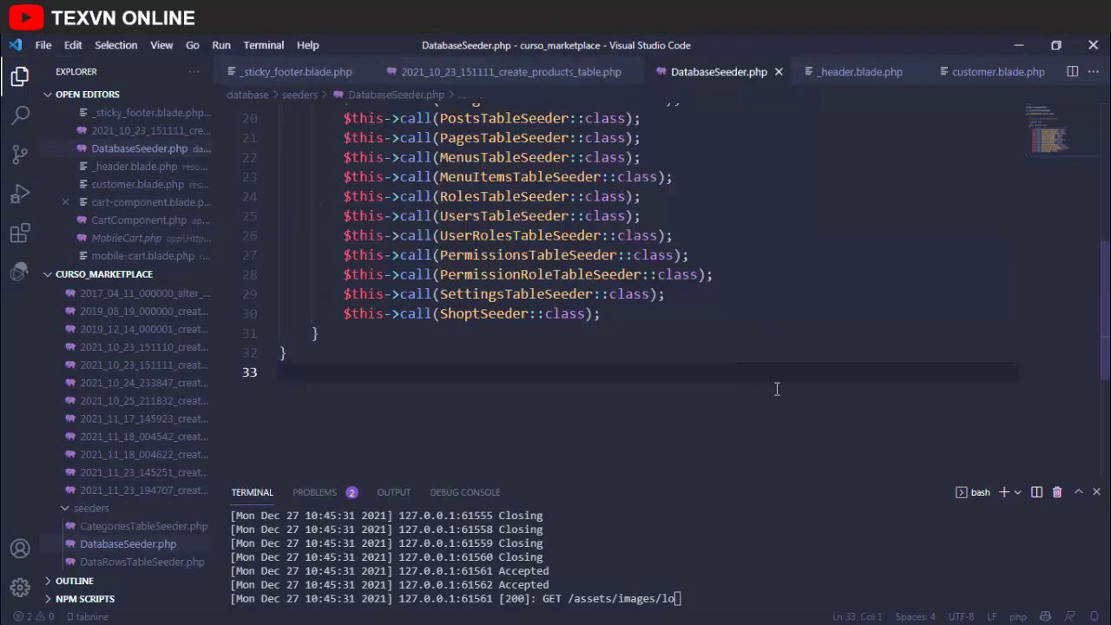
key("ctrl+p")
type("pr")
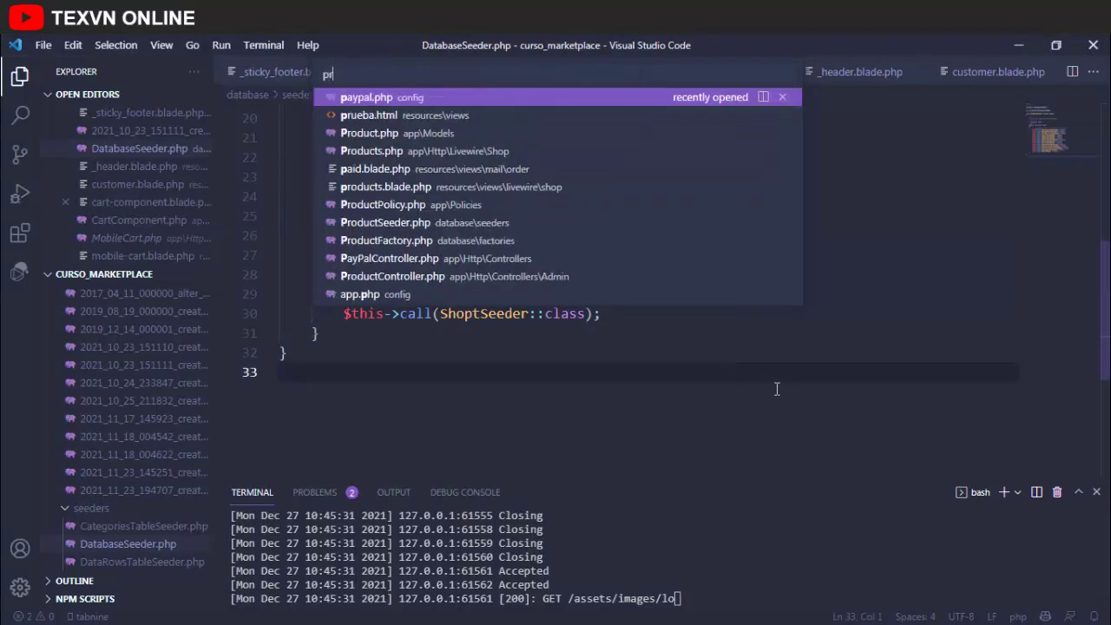
key("Down")
key("Down")
key("Down")
key("Down")
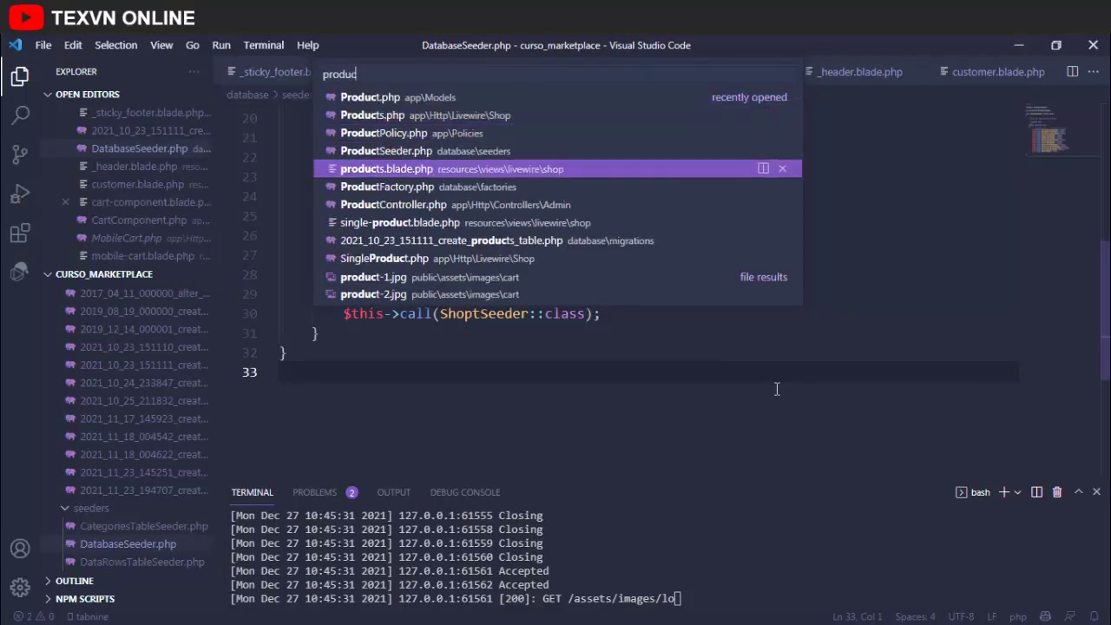
key("Return")
Review the opening markup of products.blade.php, from the main wrapper and breadcrumb to the shop content
scroll(1072, 247, "up", 9)
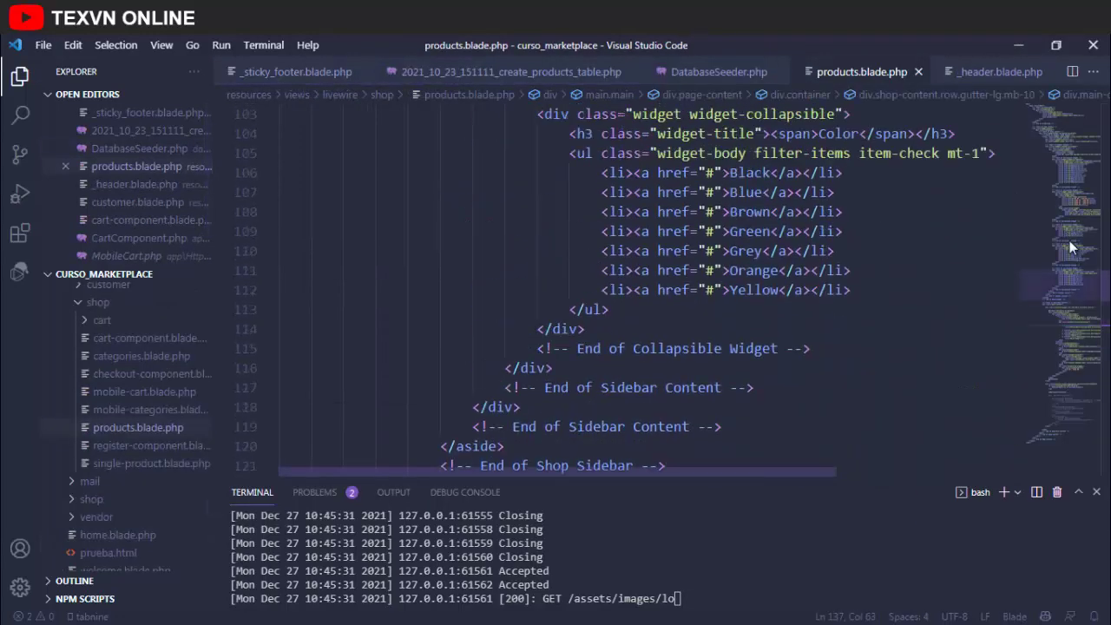
scroll(558, 206, "up", 20)
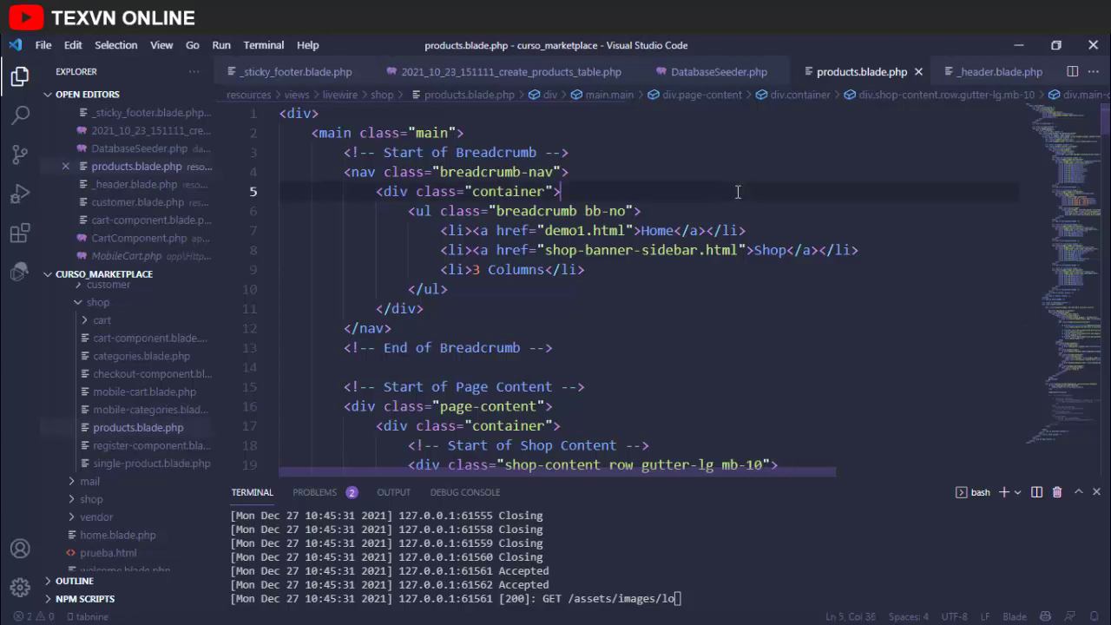
scroll(737, 190, "down", 2)
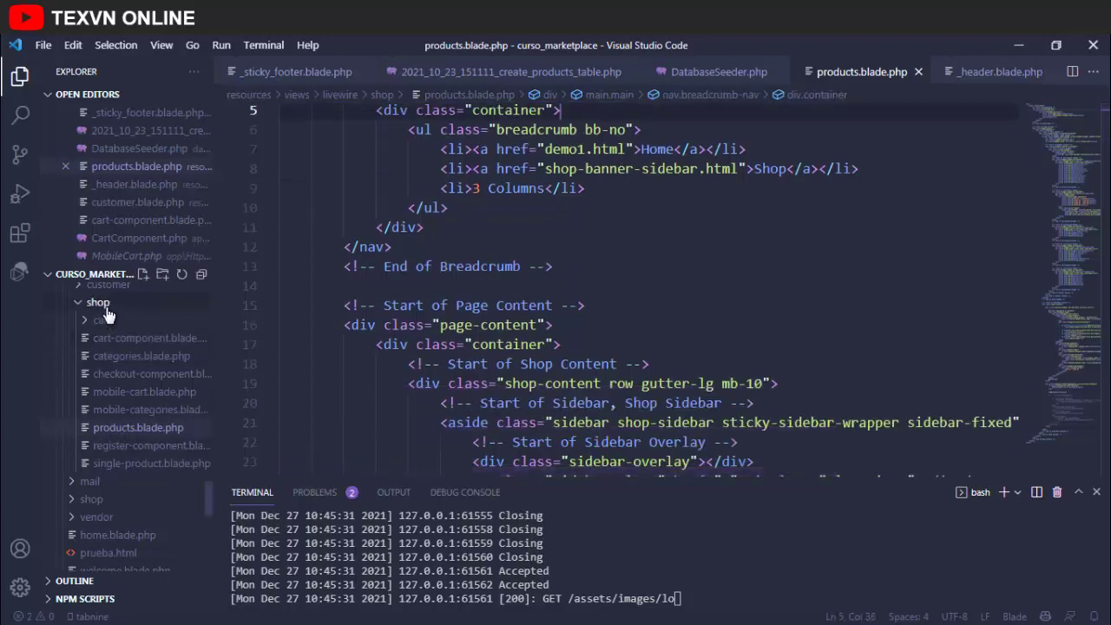
left_click(701, 305)
scroll(530, 308, "up", 2)
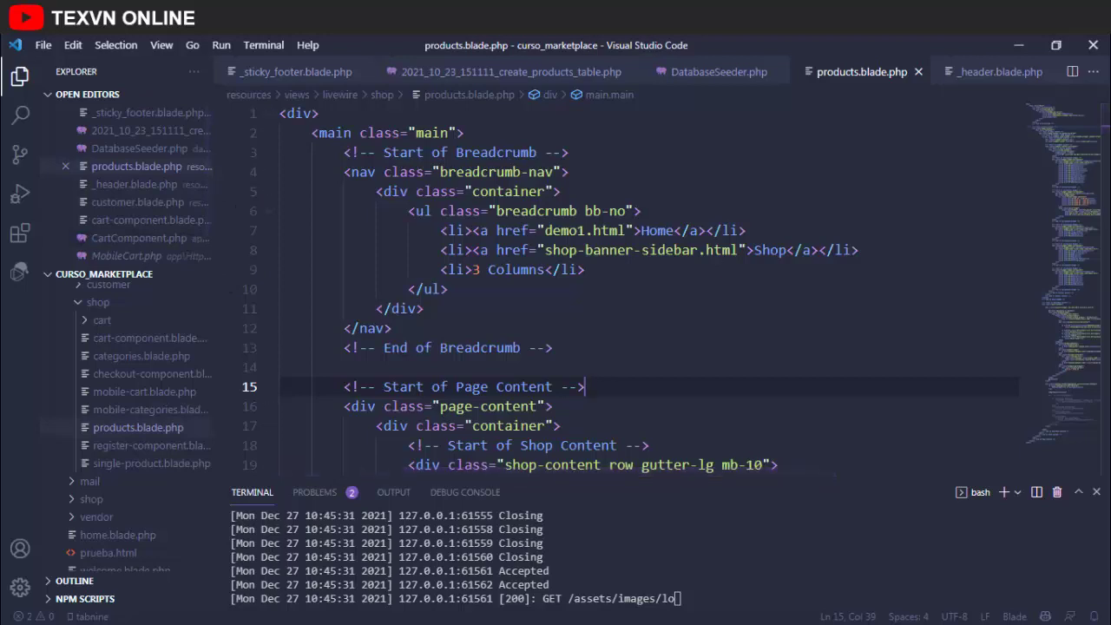
scroll(139, 391, "up", 2)
left_click(359, 328)
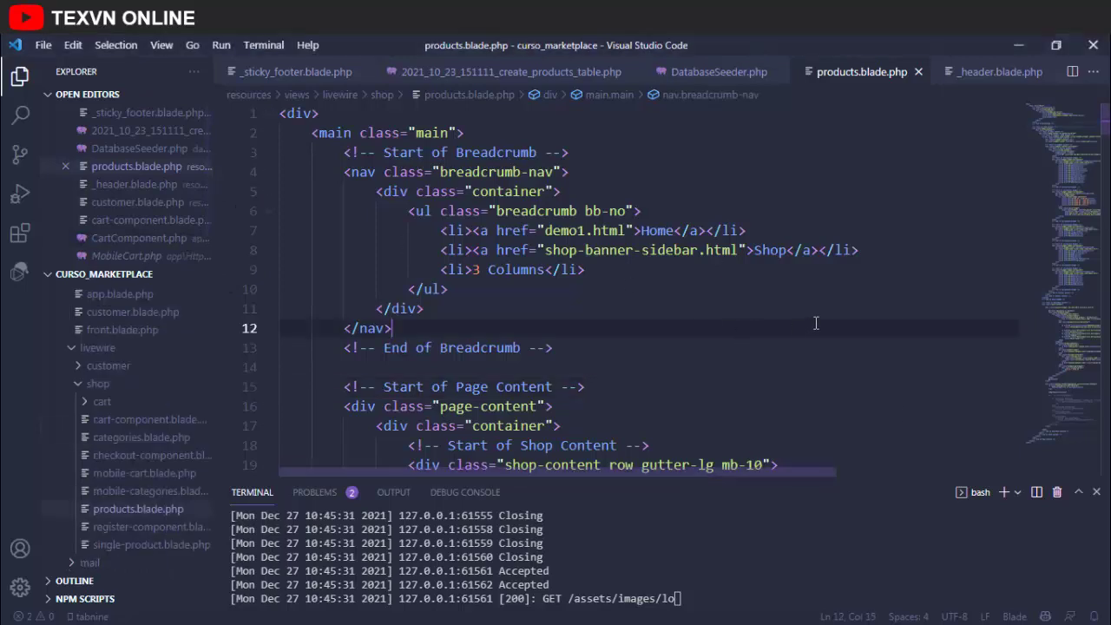
Open Products.php from app\Http\Livewire\Shop and change the layout that its render method extends to layouts.customer
key("ctrl+p")
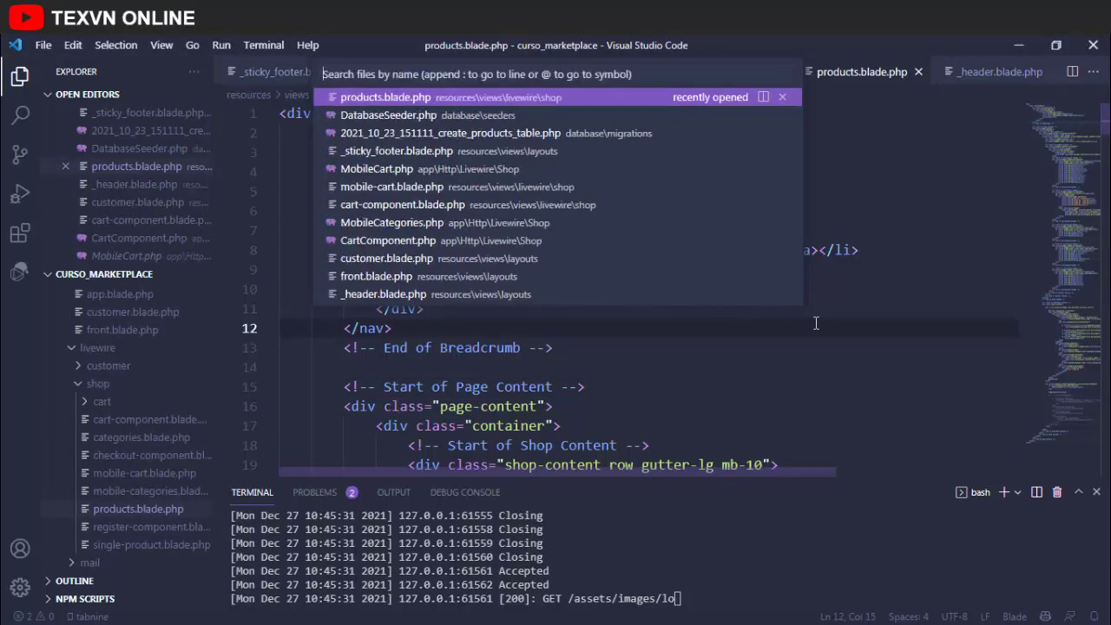
type("prod")
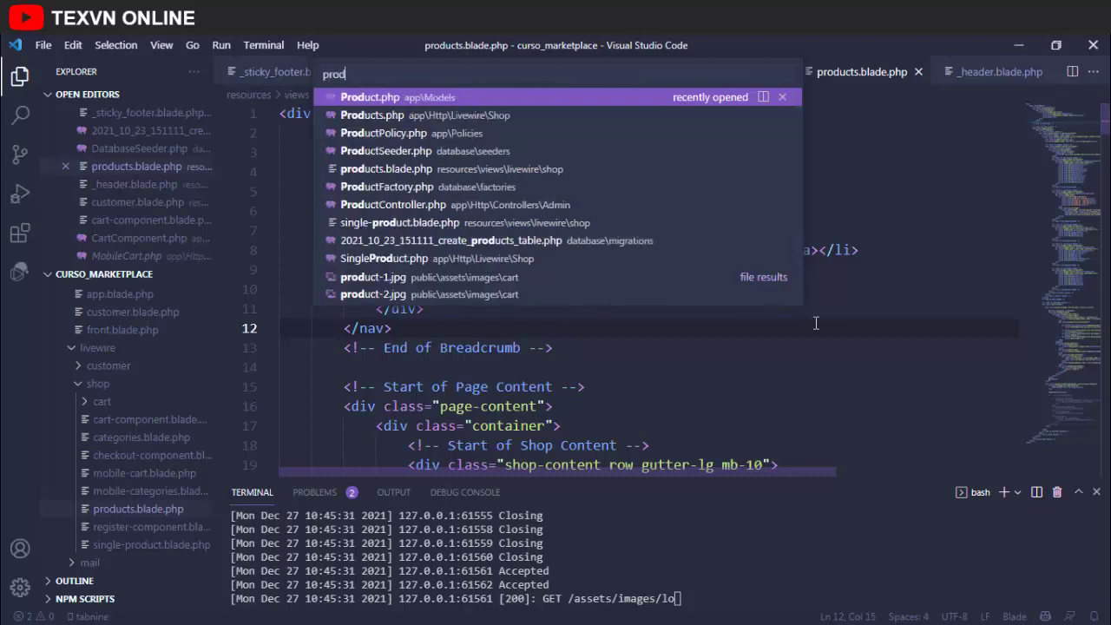
key("Down")
key("Return")
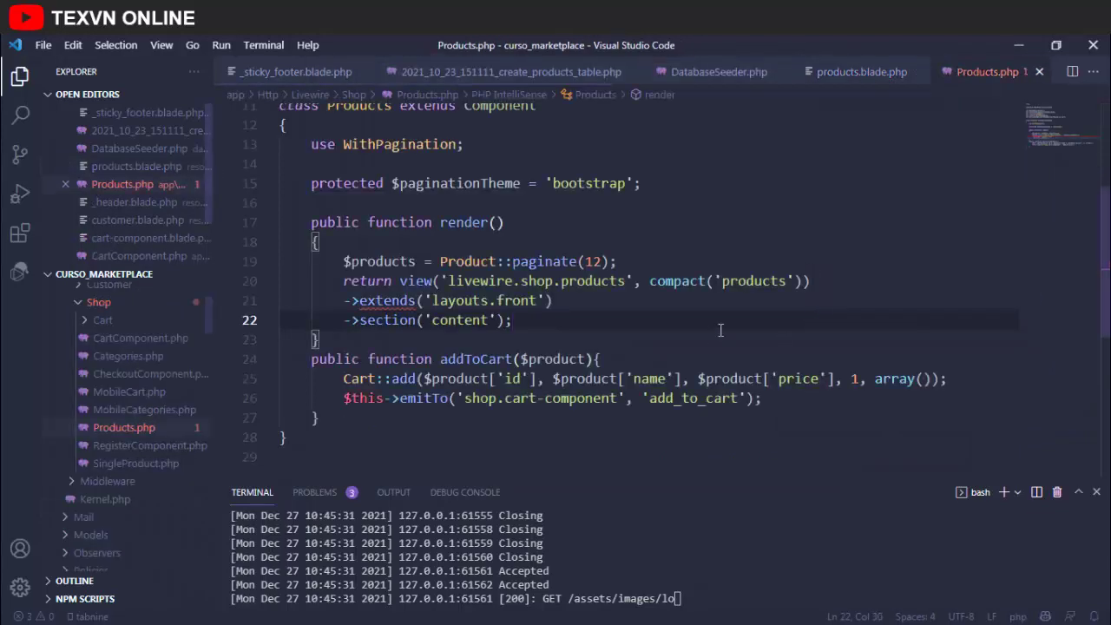
scroll(677, 321, "down", 2)
double_click(510, 219)
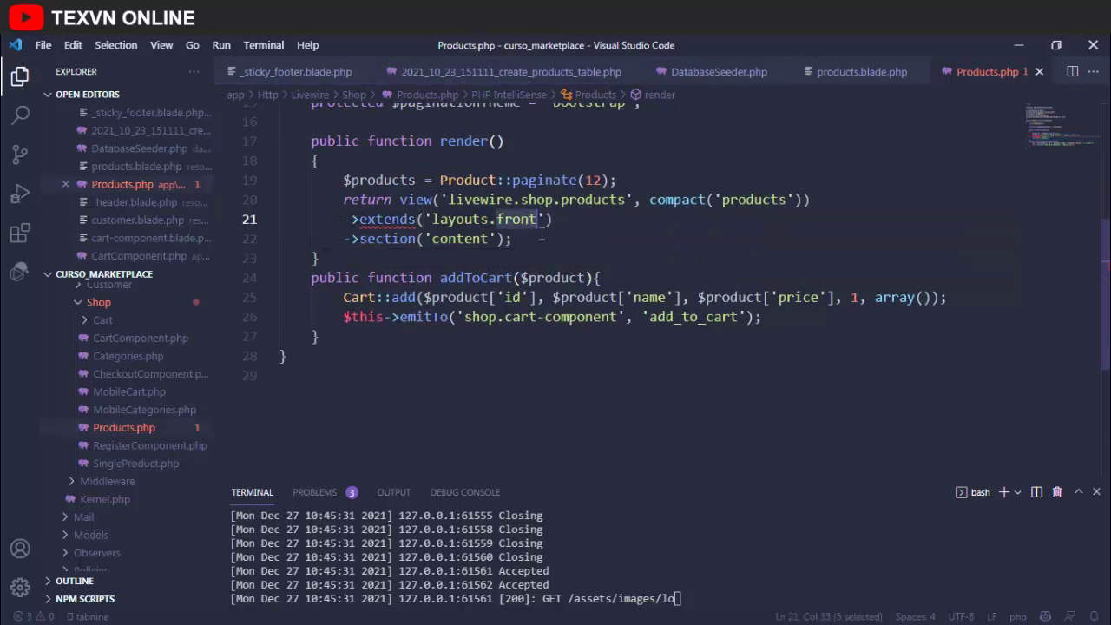
type("customer")
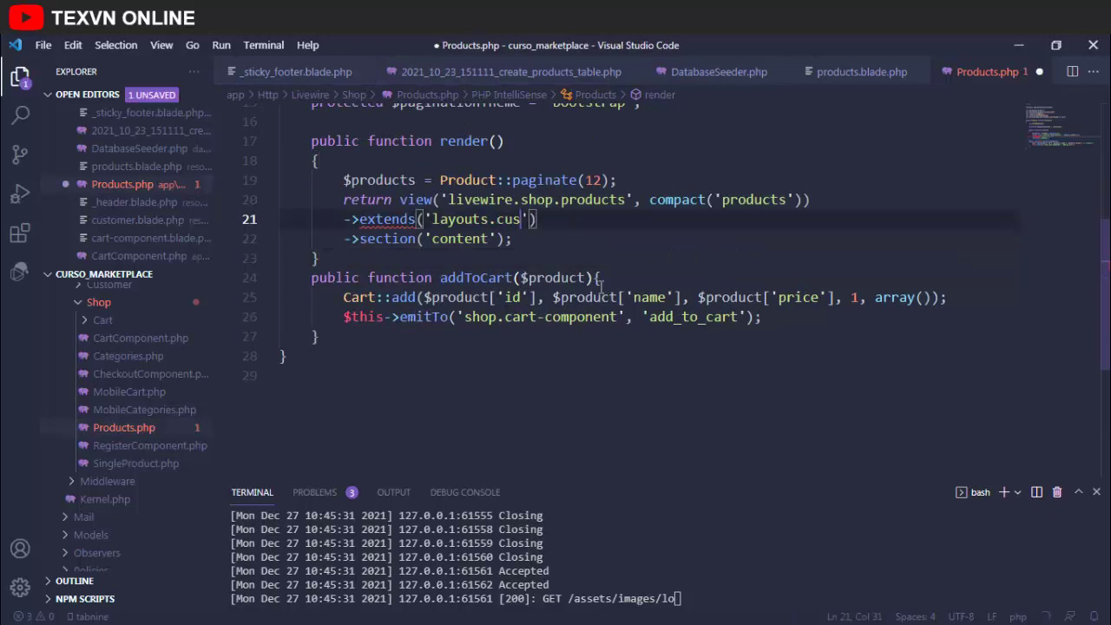
Switch to the browser, reload the shop page and check the breadcrumb, filters and product listing under the customer layout
key("alt+Tab")
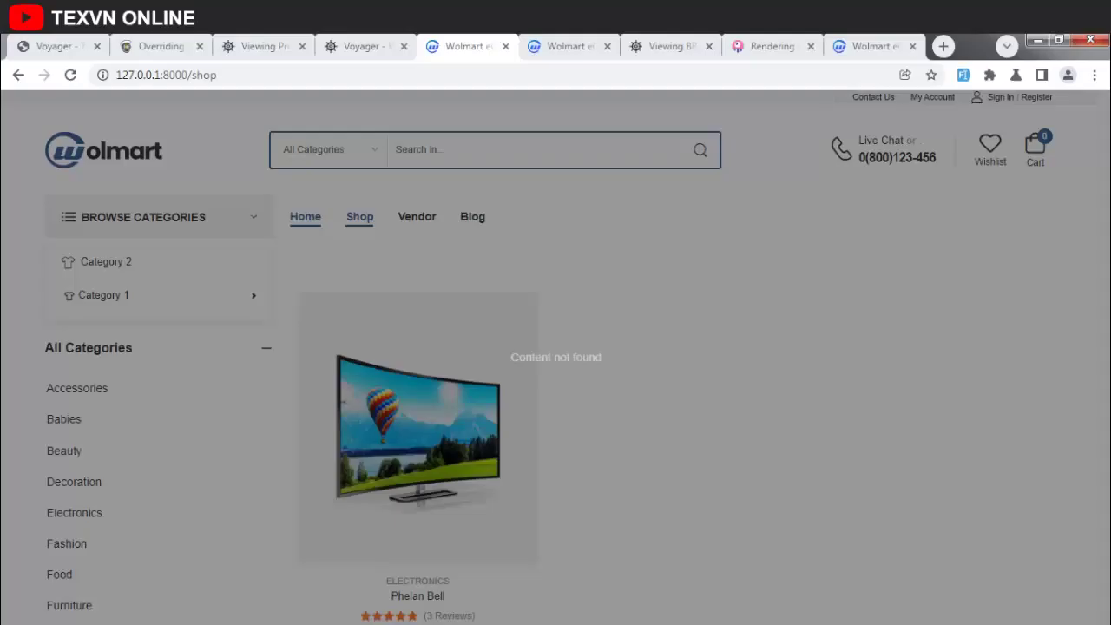
key("F5")
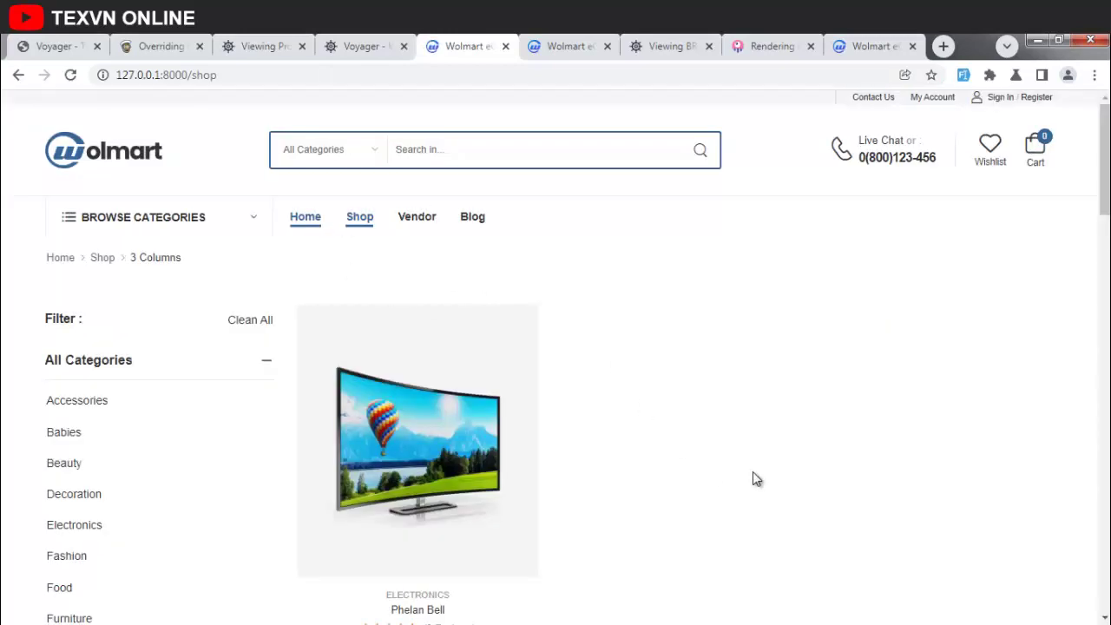
scroll(501, 418, "down", 3)
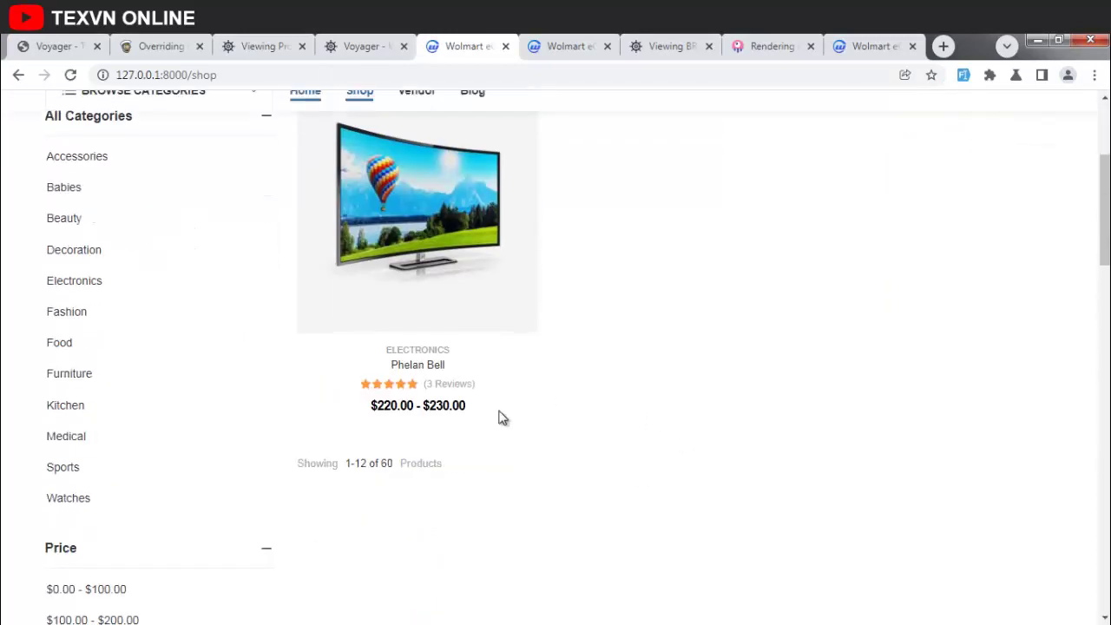
scroll(514, 407, "down", 2)
scroll(590, 391, "up", 3)
scroll(538, 339, "down", 3)
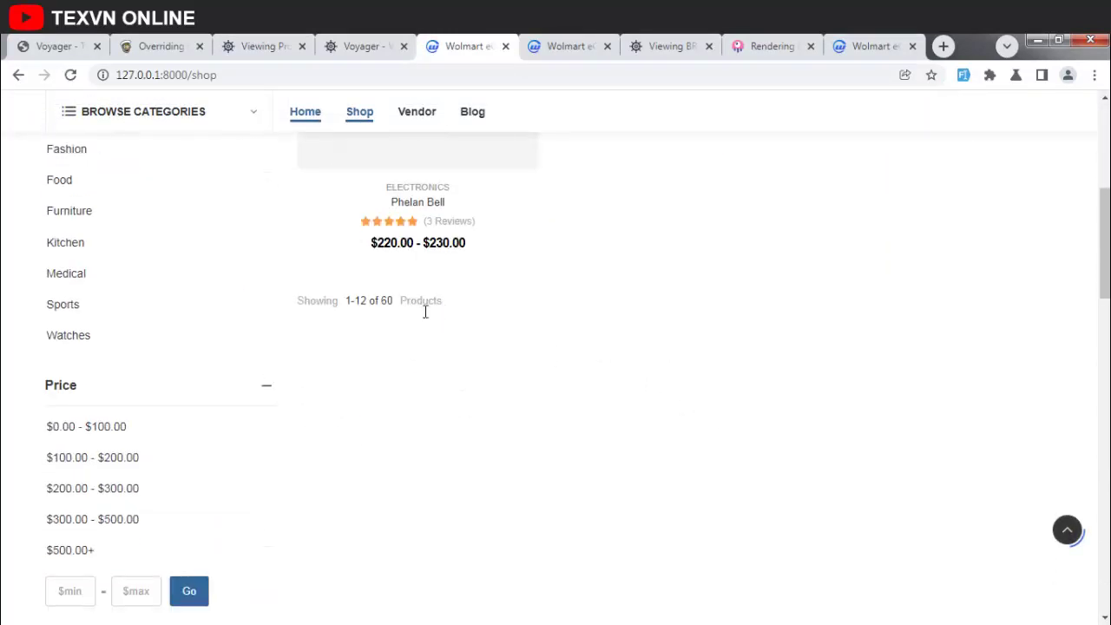
scroll(426, 313, "up", 3)
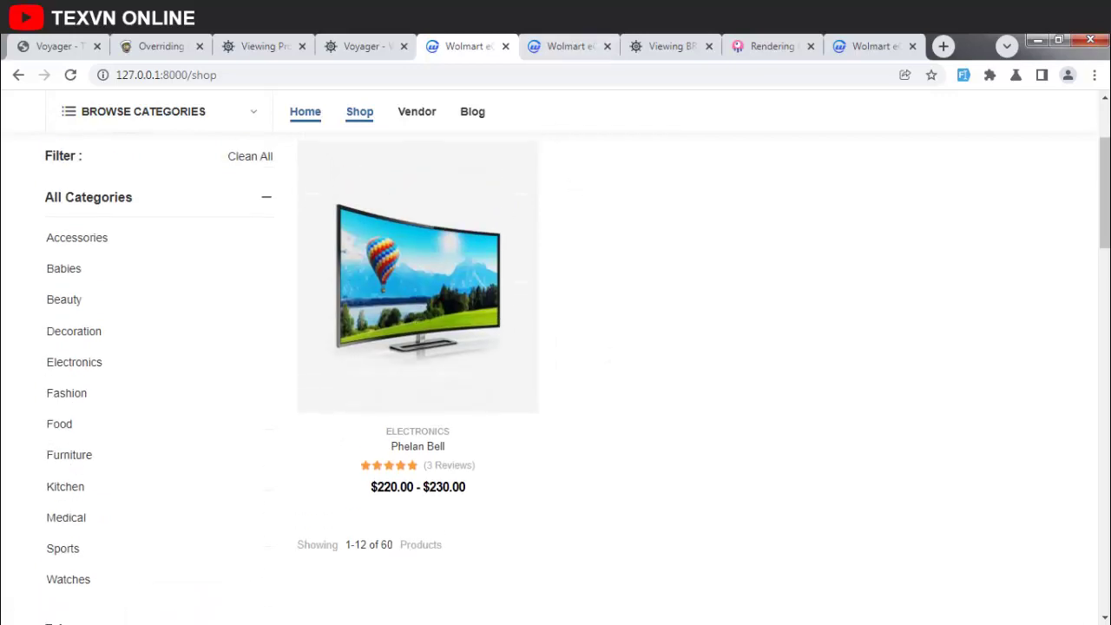
Switch to Visual Studio Code, return to products.blade.php and locate the Home link in the breadcrumb list
key("alt+Tab")
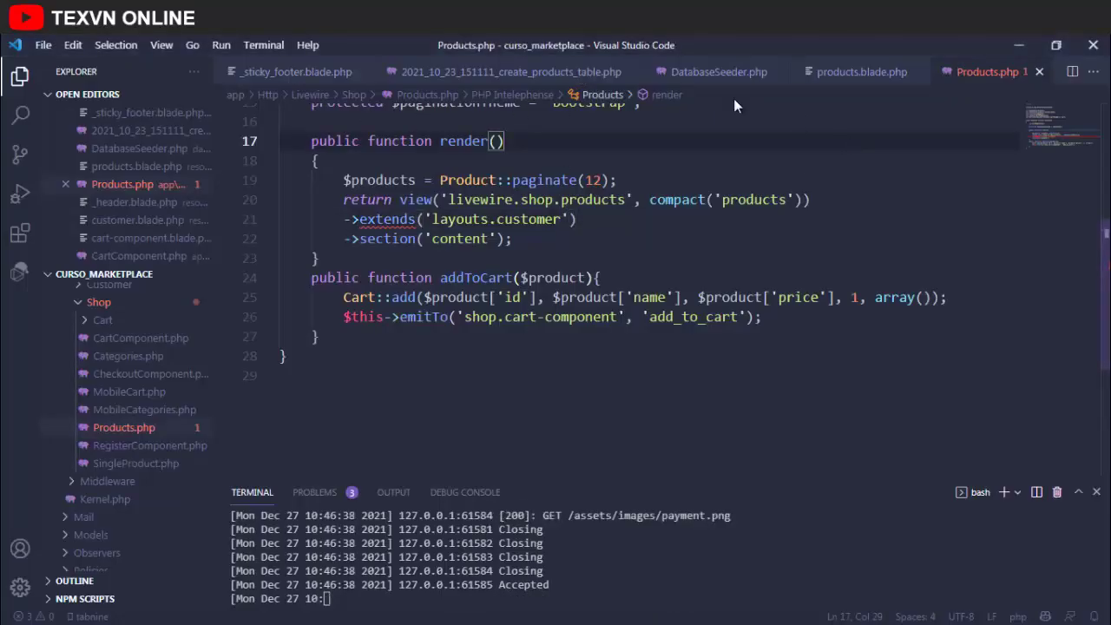
left_click(862, 71)
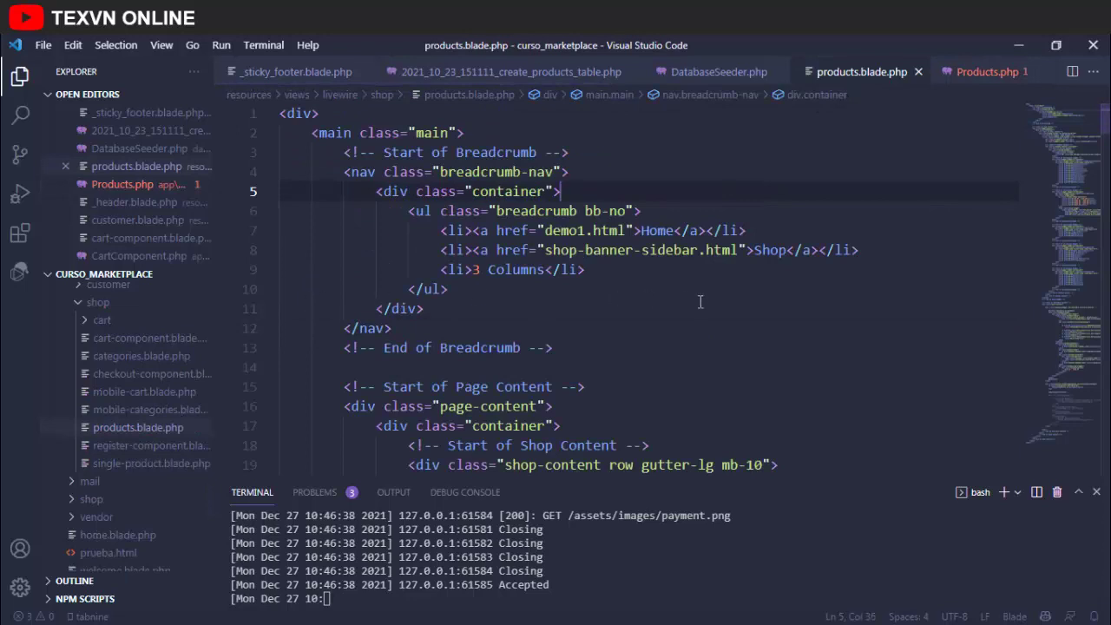
left_click(677, 289)
left_click_drag(674, 278, 408, 211)
double_click(481, 172)
double_click(656, 231)
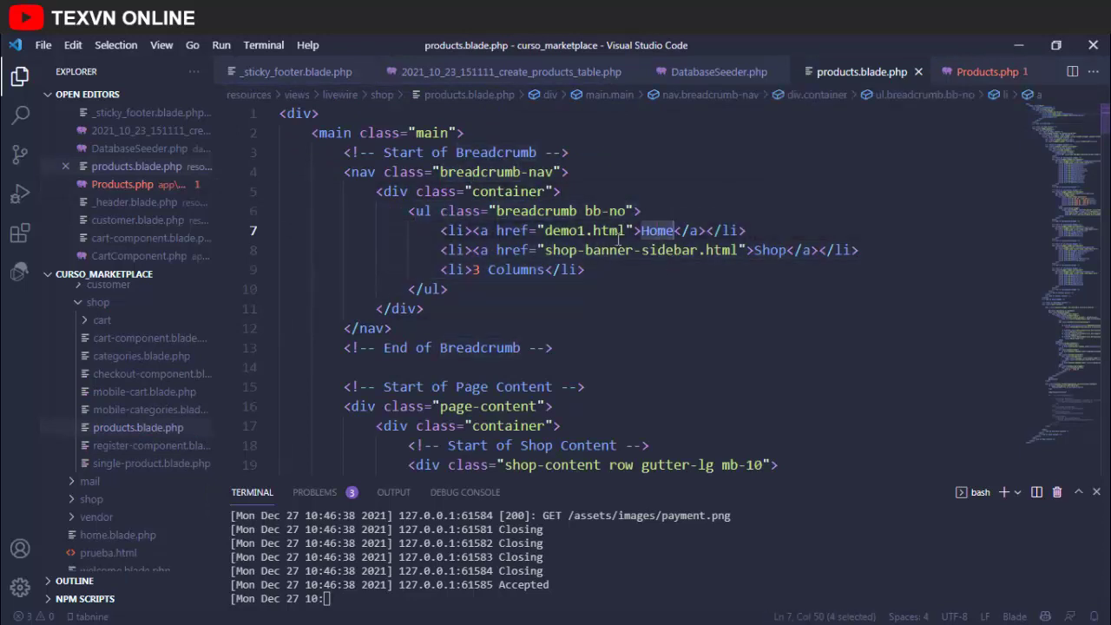
Set the href of the breadcrumb's Home link to {{route('index')}} and save products.blade.php
left_click_drag(550, 235, 619, 230)
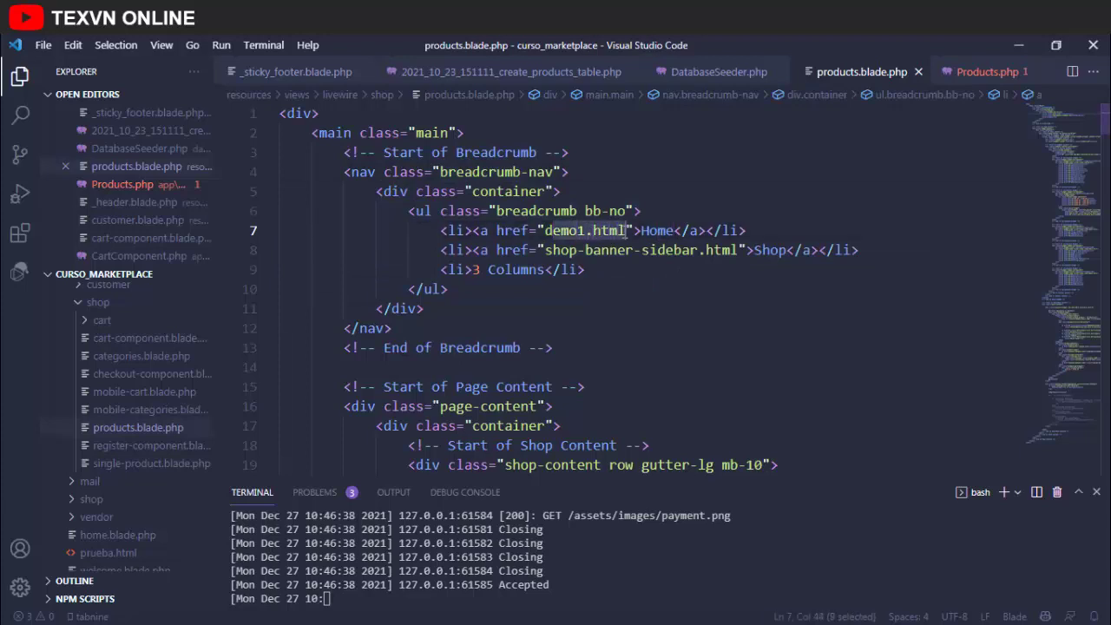
key("BackSpace")
key("BackSpace")
type("{{")
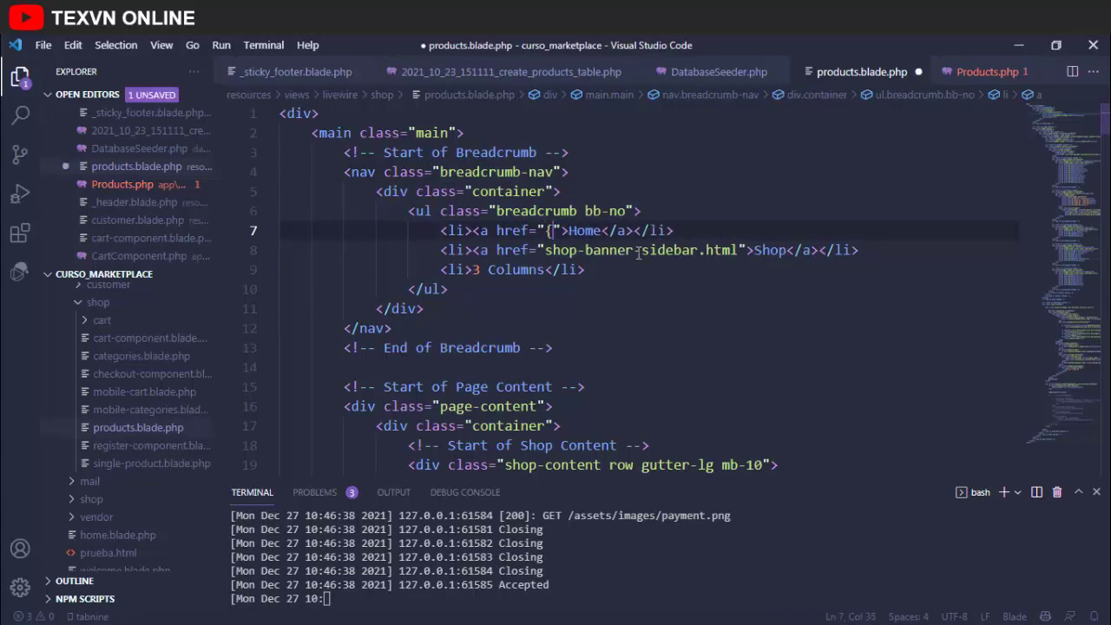
key("Left")
key("Left")
type("route")
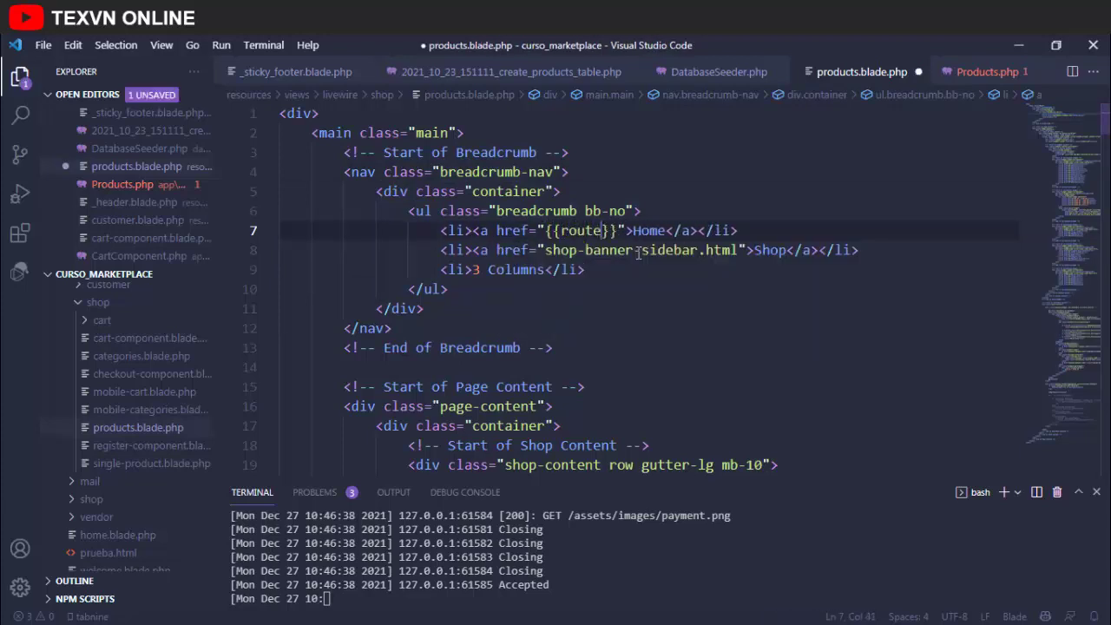
type("()")
type("'")
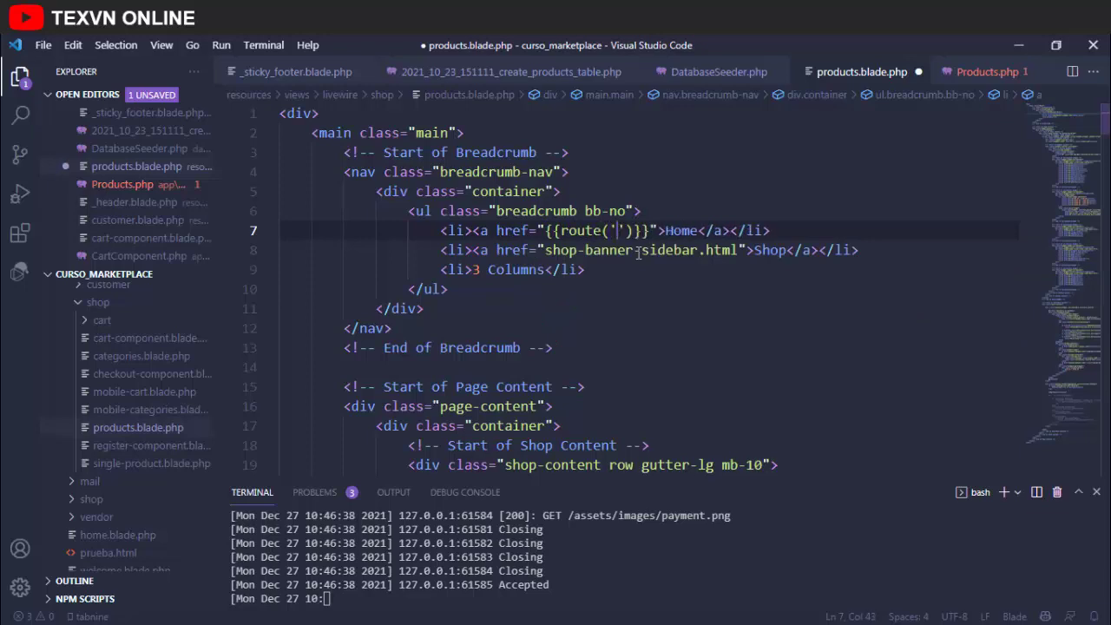
type("indes")
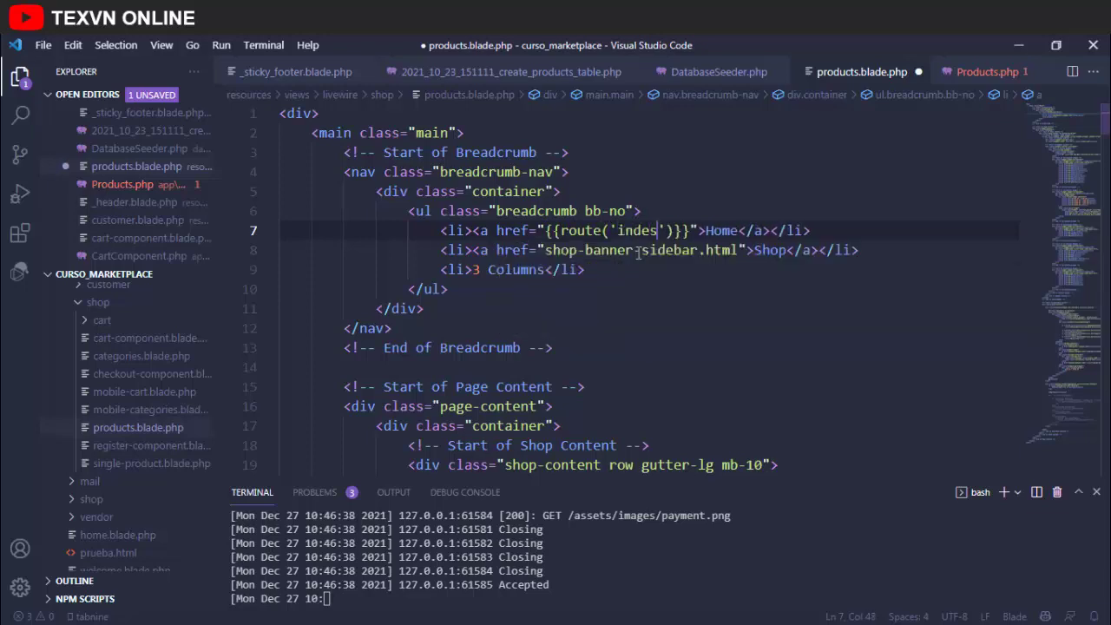
key("ctrl+s")
key("BackSpace")
type("x")
key("ctrl+s")
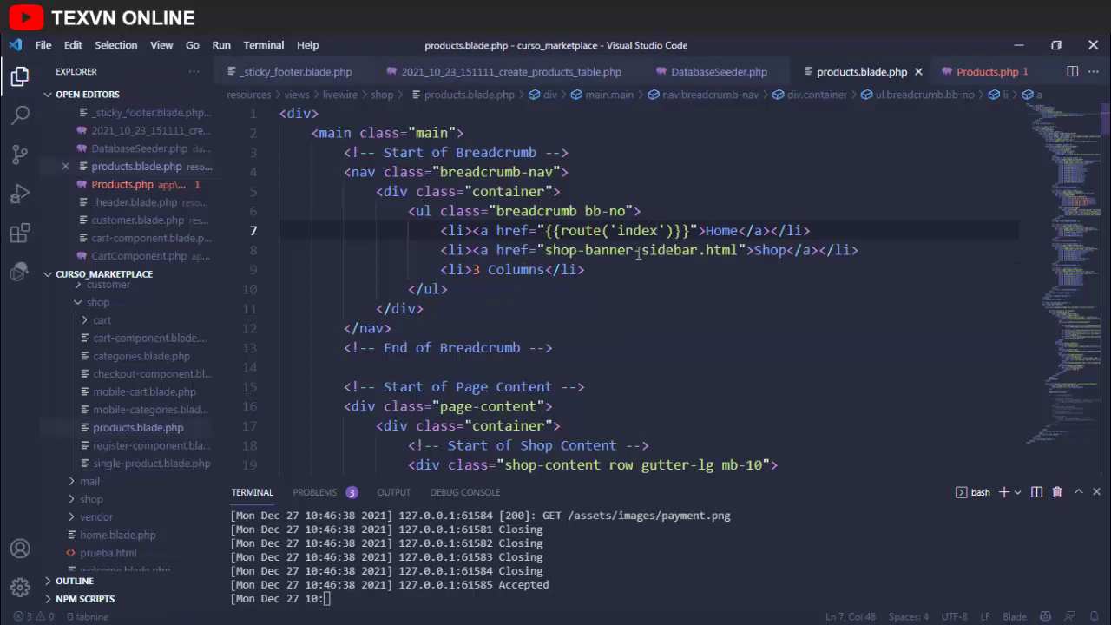
left_click(678, 272)
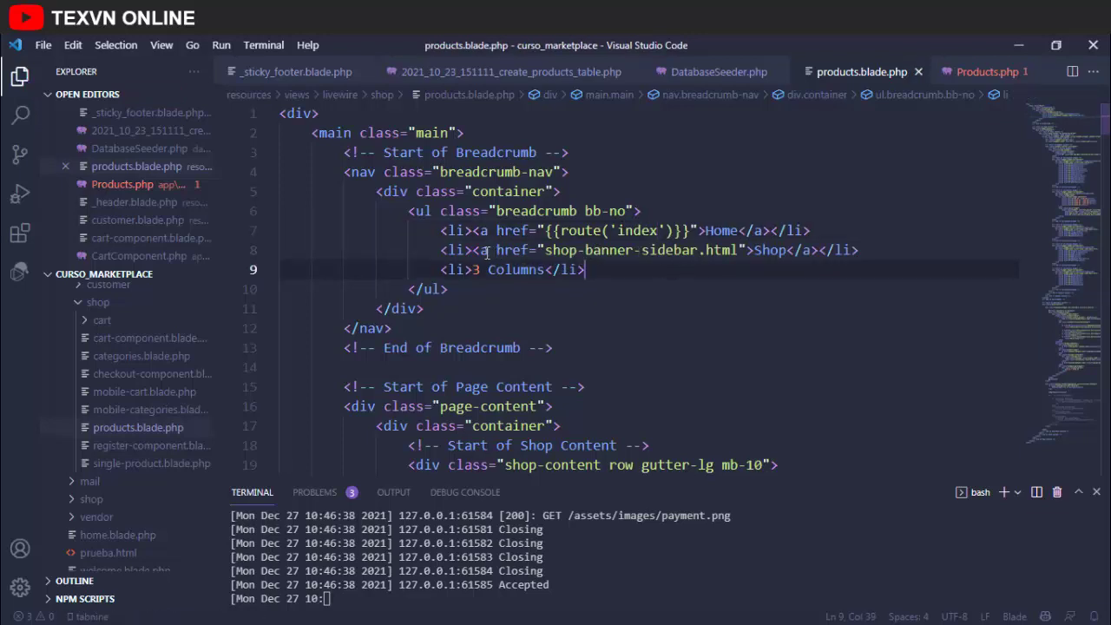